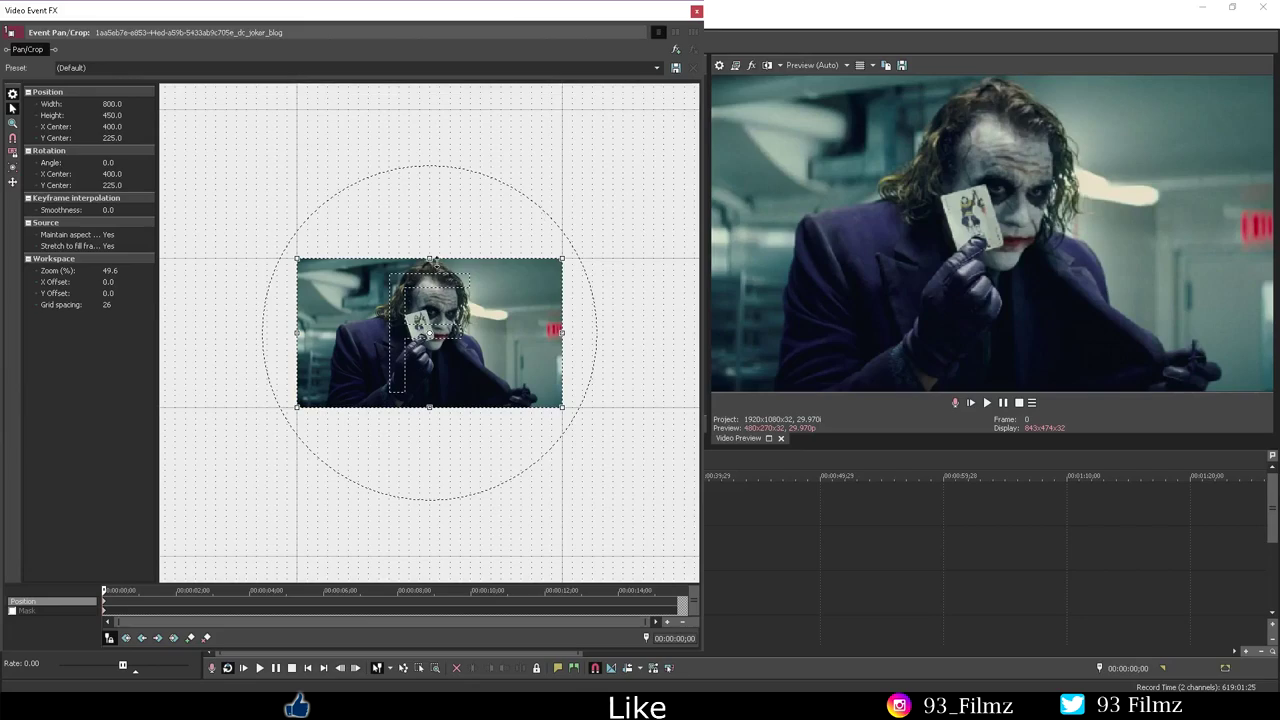
Step: Enlarge the crop frame well beyond the image and reposition it, to about 5,409 wide and 2,736 high
{"action": "scroll", "coordinate": [594, 214], "scroll_direction": "down", "scroll_amount": 5}
{"action": "scroll", "coordinate": [430, 333], "scroll_direction": "down", "scroll_amount": 2}
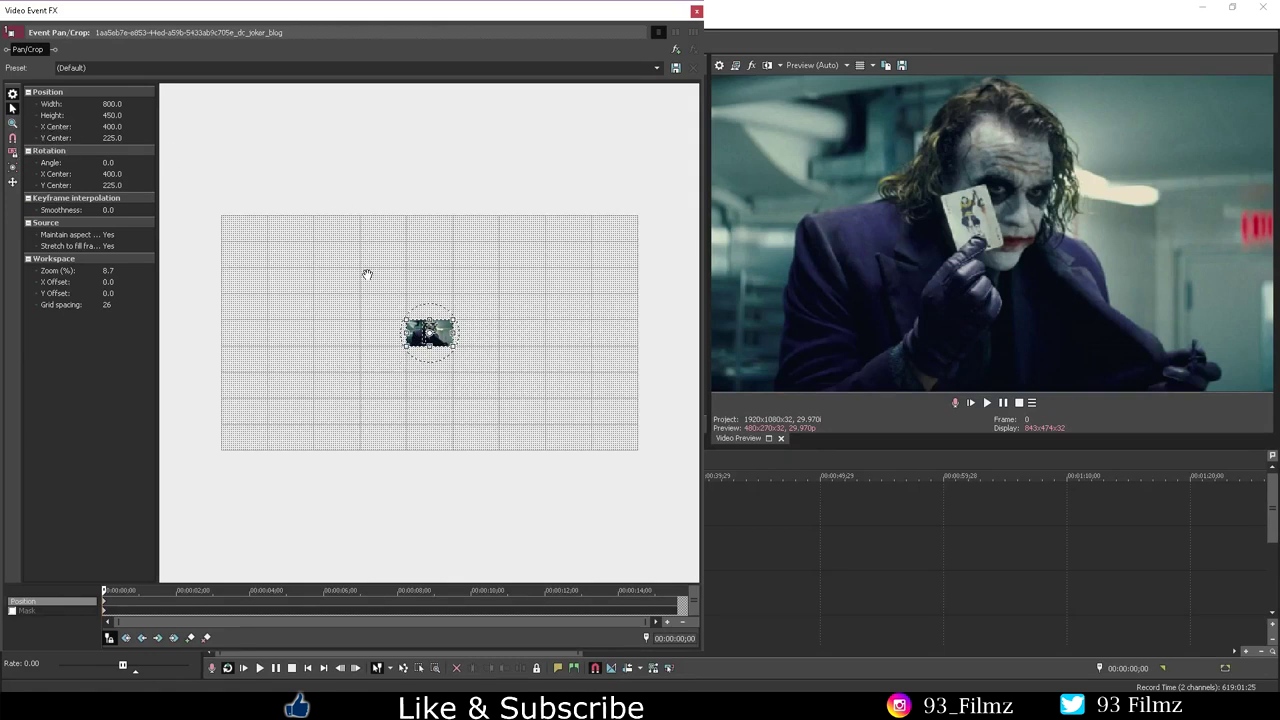
{"action": "left_click_drag", "start_coordinate": [404, 320], "coordinate": [315, 261]}
{"action": "left_click_drag", "start_coordinate": [453, 346], "coordinate": [606, 464]}
{"action": "left_click_drag", "start_coordinate": [313, 262], "coordinate": [204, 237]}
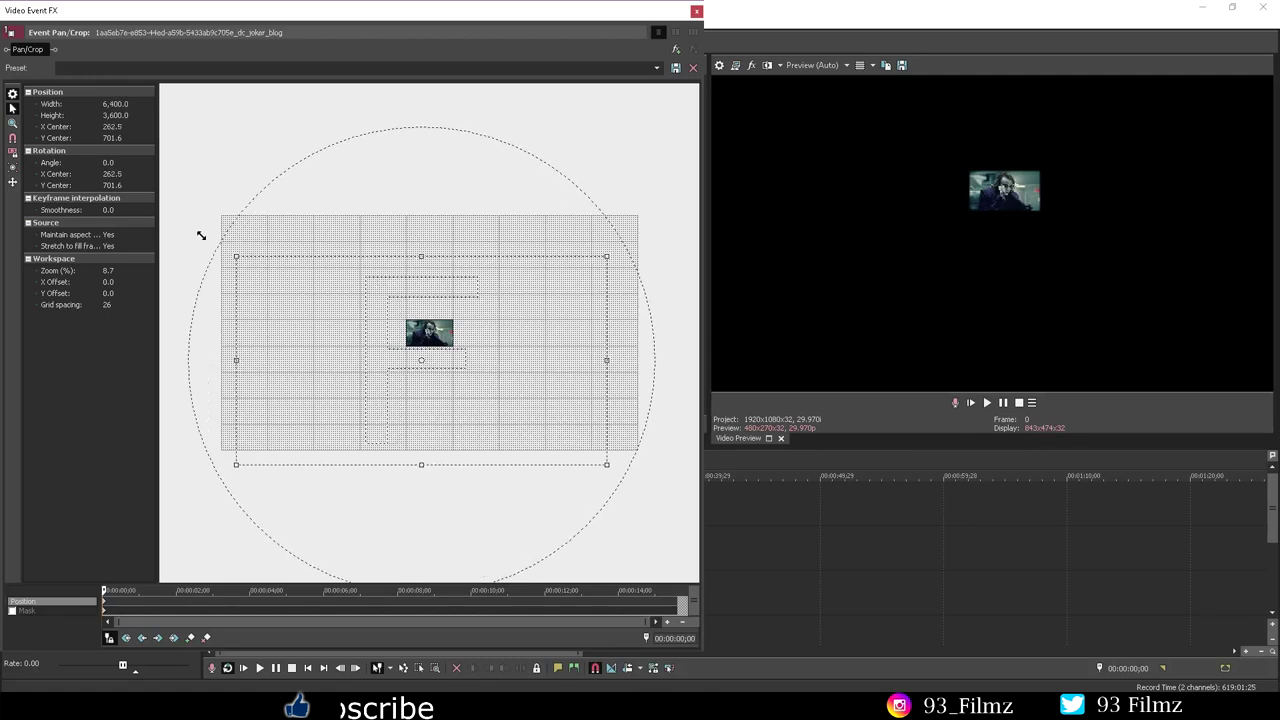
{"action": "left_click_drag", "start_coordinate": [540, 354], "coordinate": [534, 323]}
{"action": "left_click_drag", "start_coordinate": [601, 224], "coordinate": [543, 274]}
Step: Restore the crop frame to the full image
{"action": "right_click", "coordinate": [502, 320]}
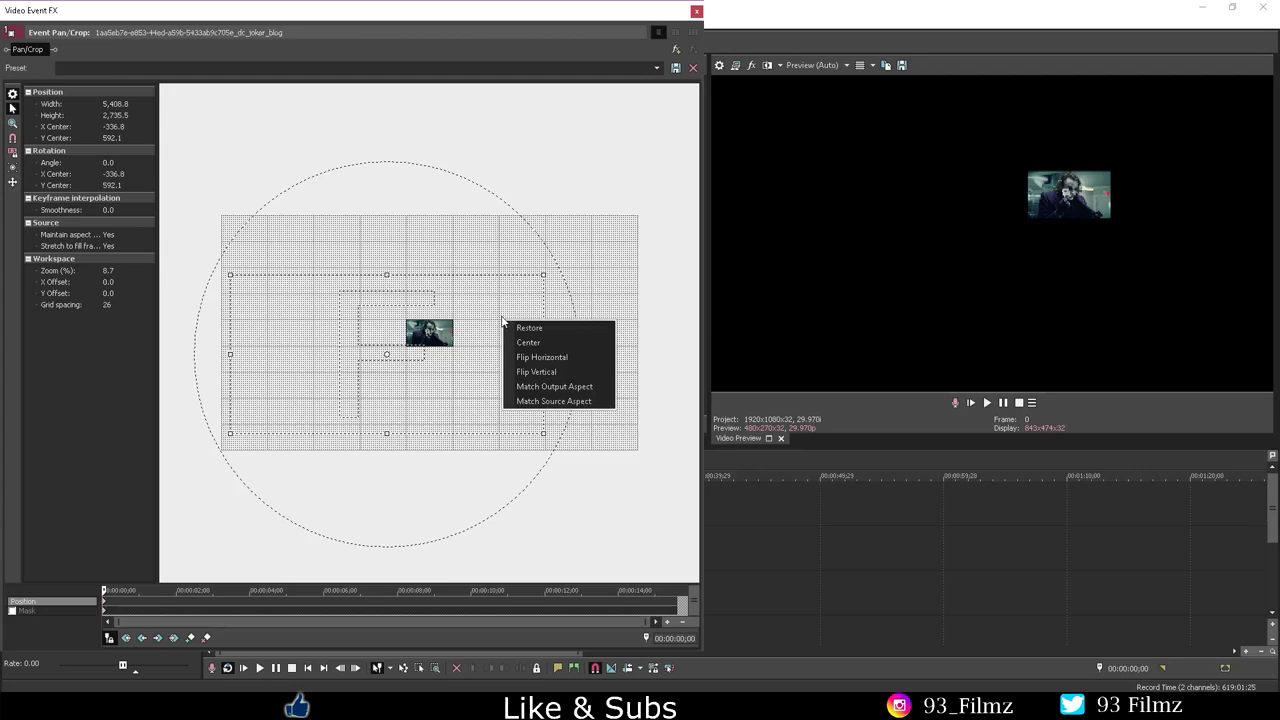
{"action": "left_click", "coordinate": [529, 328]}
{"action": "scroll", "coordinate": [515, 321], "scroll_direction": "up", "scroll_amount": 3}
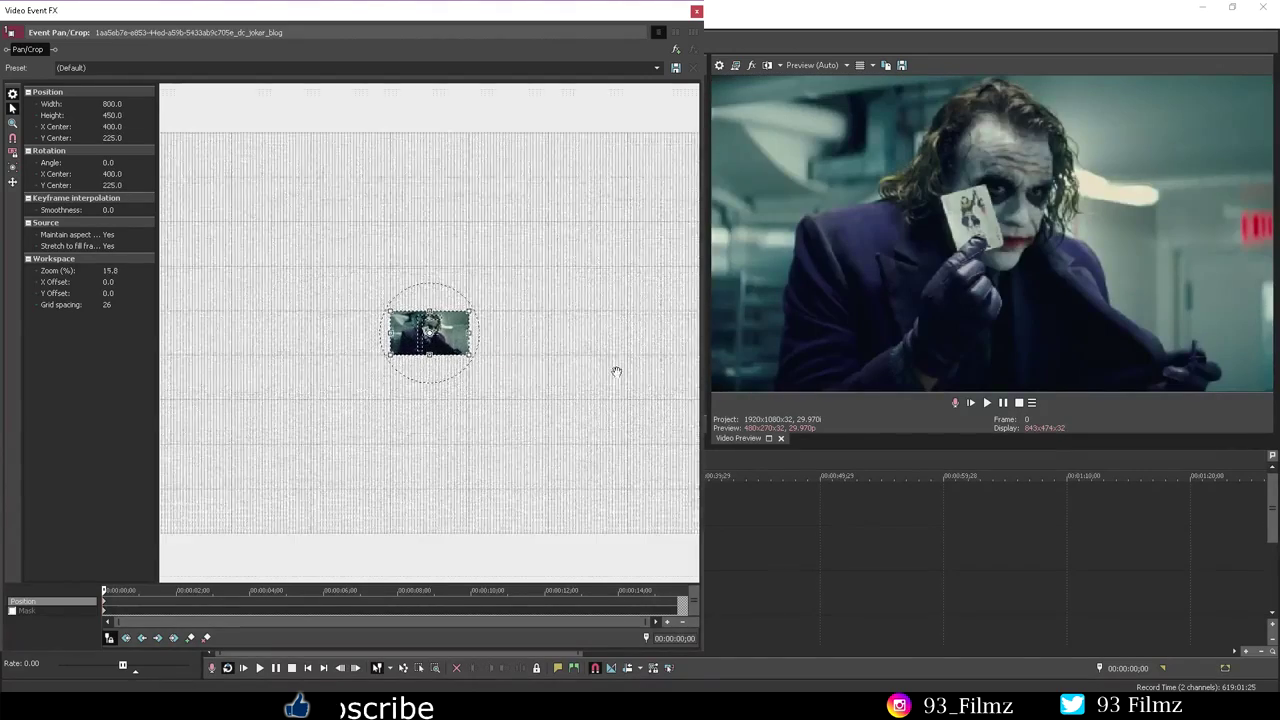
{"action": "scroll", "coordinate": [617, 372], "scroll_direction": "up", "scroll_amount": 5}
Step: Try a tall crop frame of about 1,008 by 1,447 centered on the image, and restore the original framing
{"action": "right_click", "coordinate": [505, 347]}
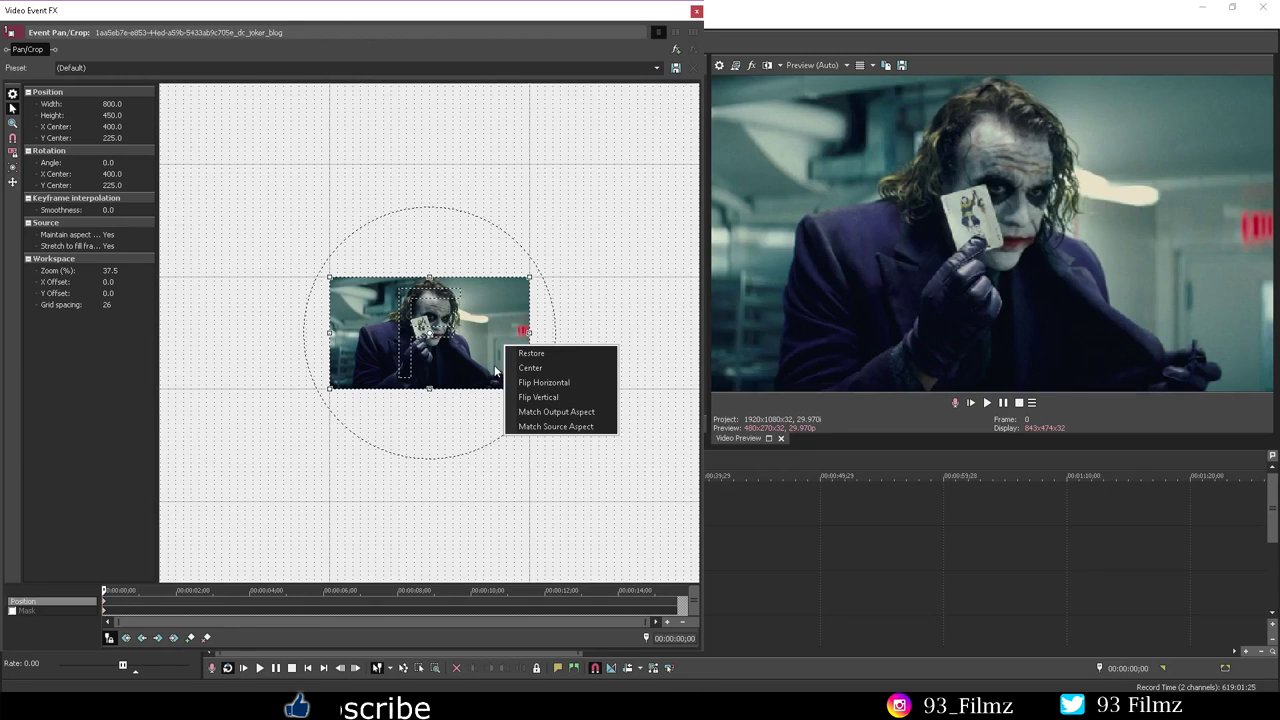
{"action": "left_click", "coordinate": [321, 271]}
{"action": "left_click_drag", "start_coordinate": [321, 271], "coordinate": [251, 197]}
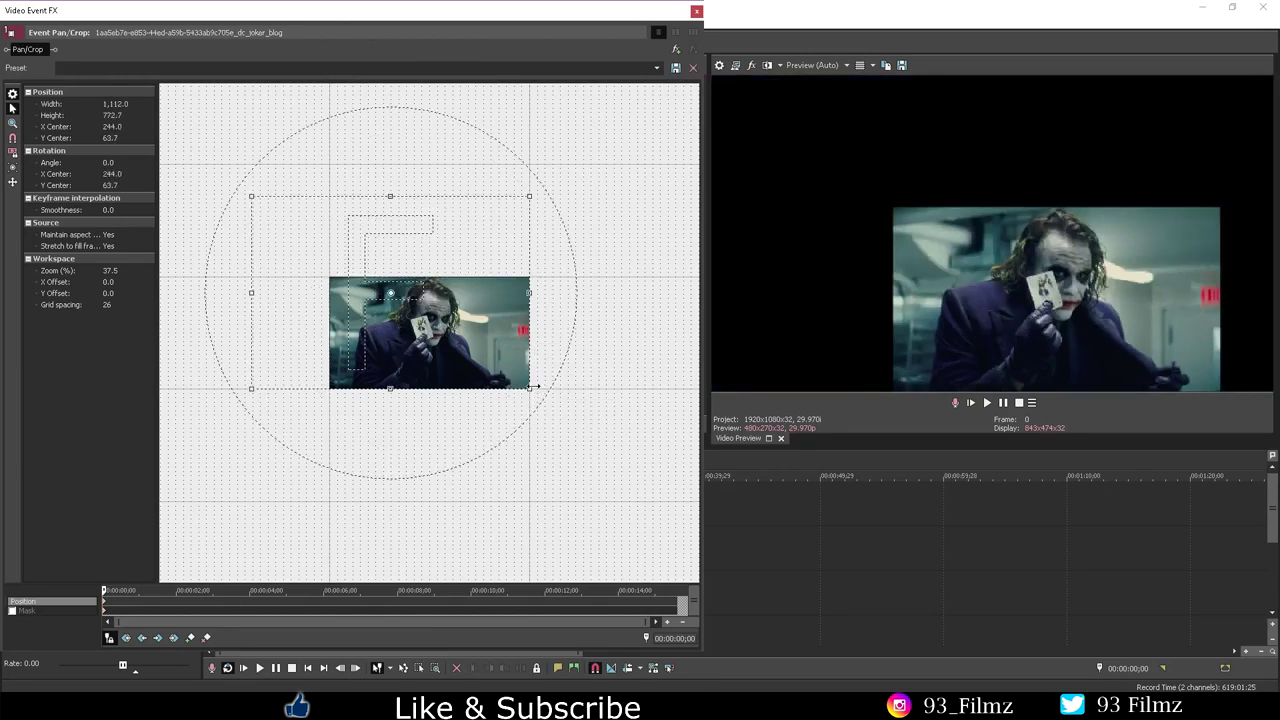
{"action": "left_click_drag", "start_coordinate": [531, 393], "coordinate": [503, 557]}
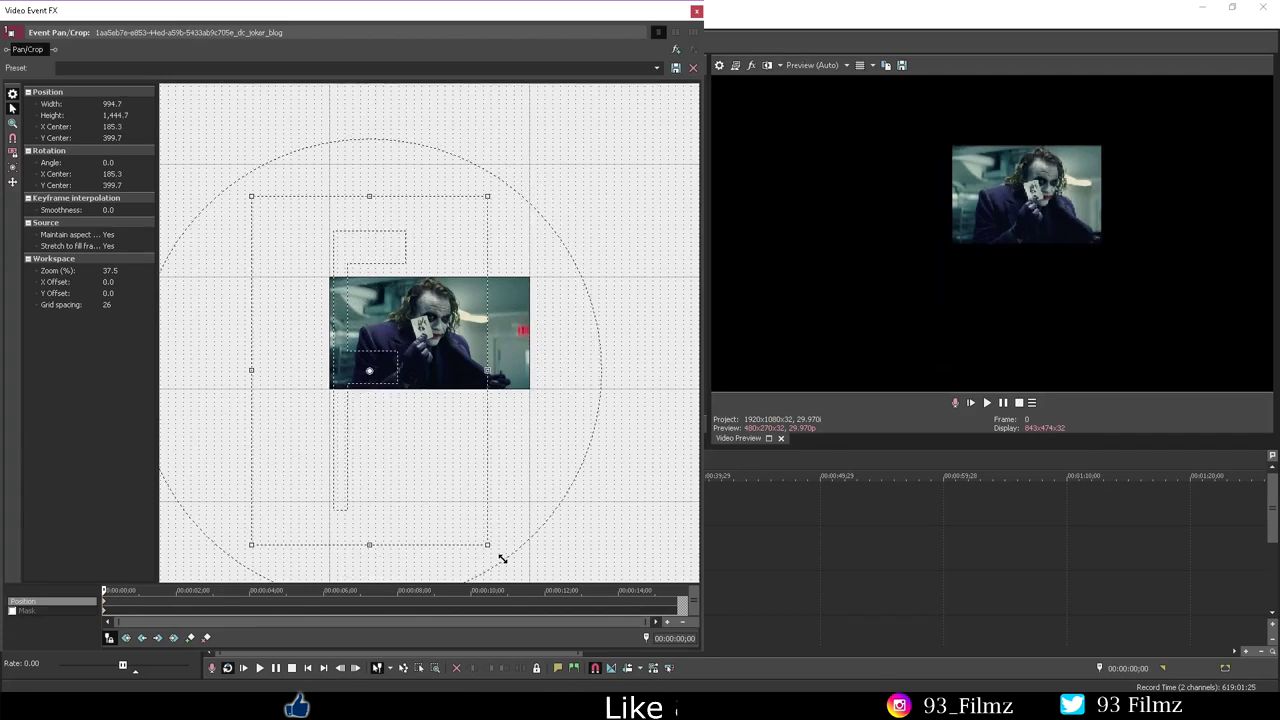
{"action": "right_click", "coordinate": [468, 343]}
{"action": "left_click", "coordinate": [490, 369]}
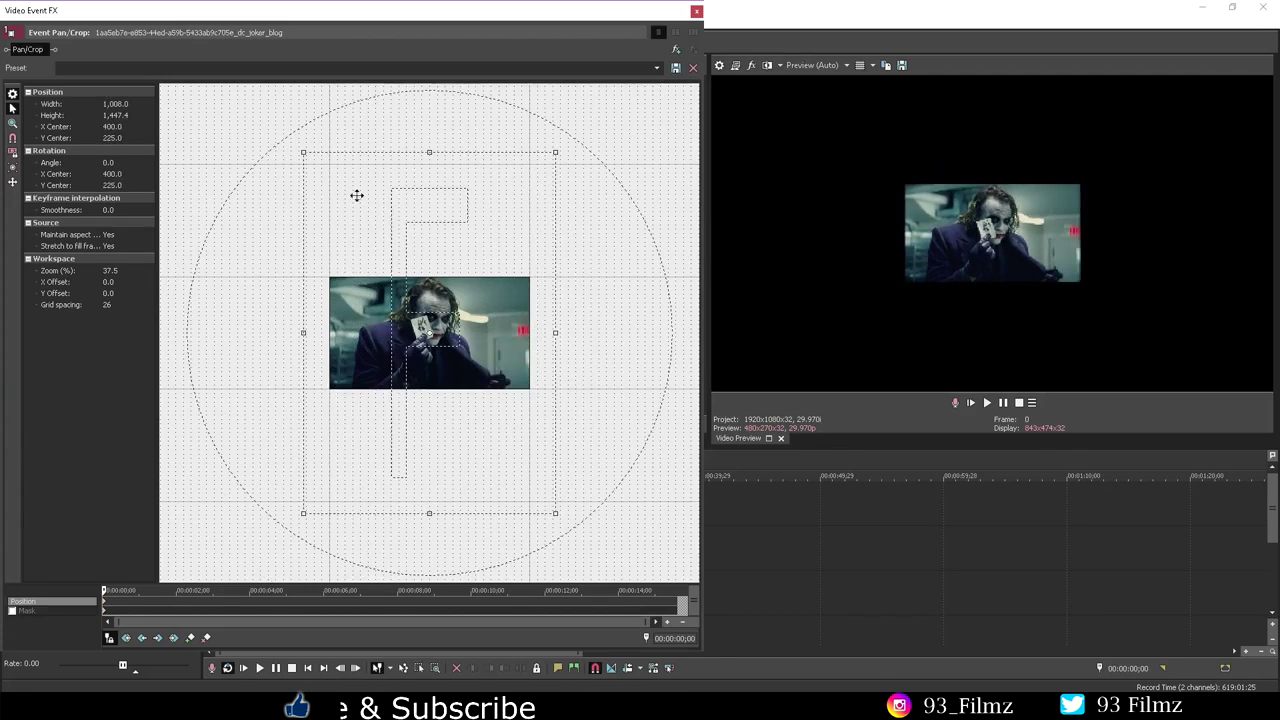
{"action": "right_click", "coordinate": [458, 341]}
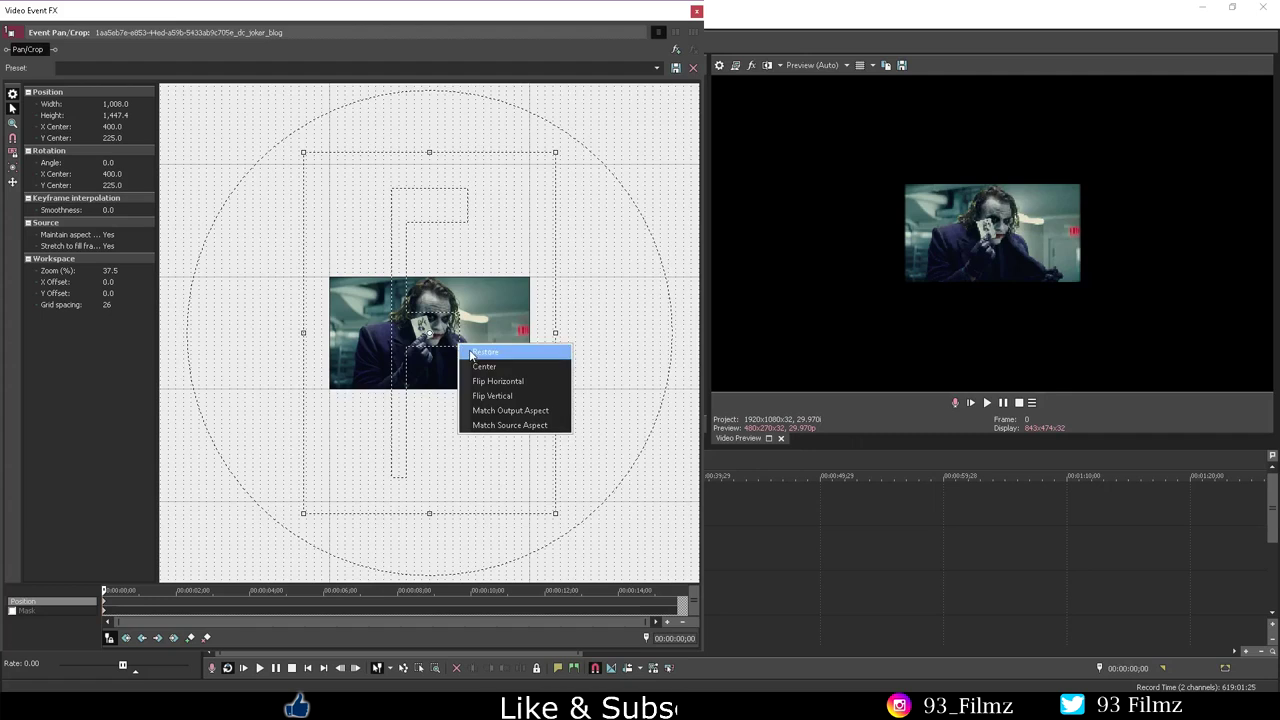
{"action": "left_click", "coordinate": [470, 350]}
Step: Switch the image's horizontal flip on, off and on again, and flip it vertically as well
{"action": "right_click", "coordinate": [492, 346]}
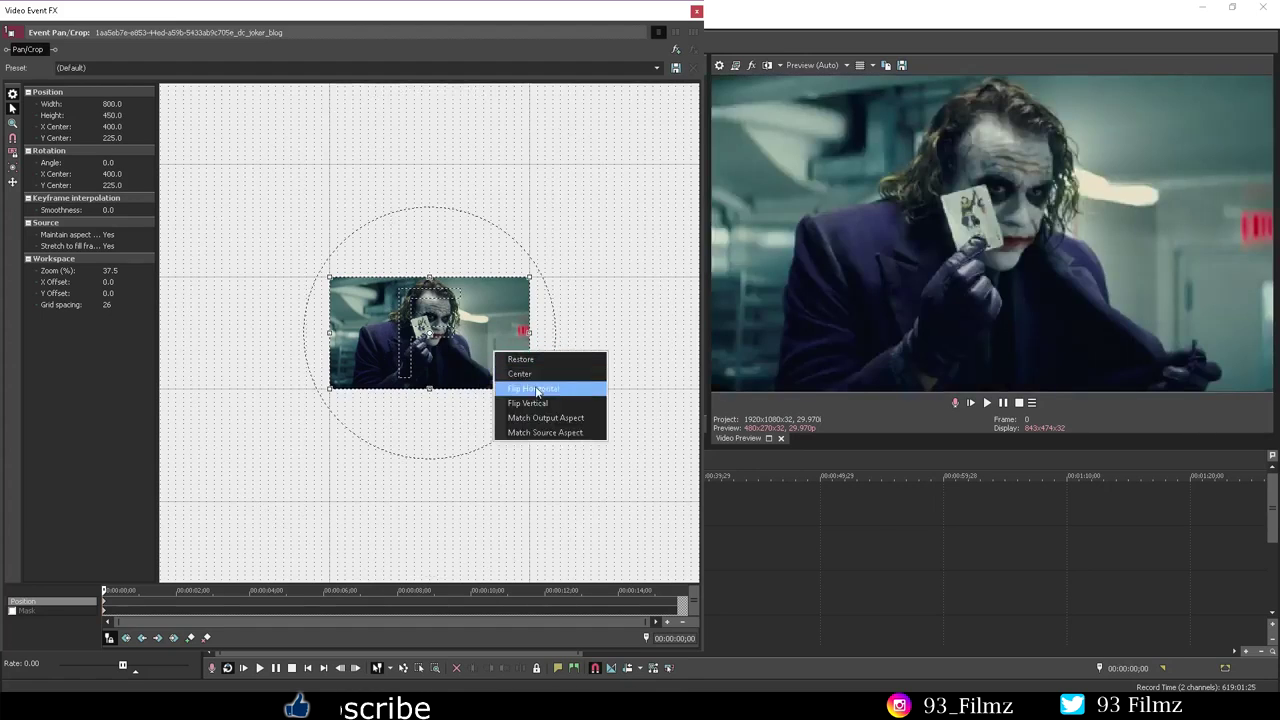
{"action": "left_click", "coordinate": [530, 386]}
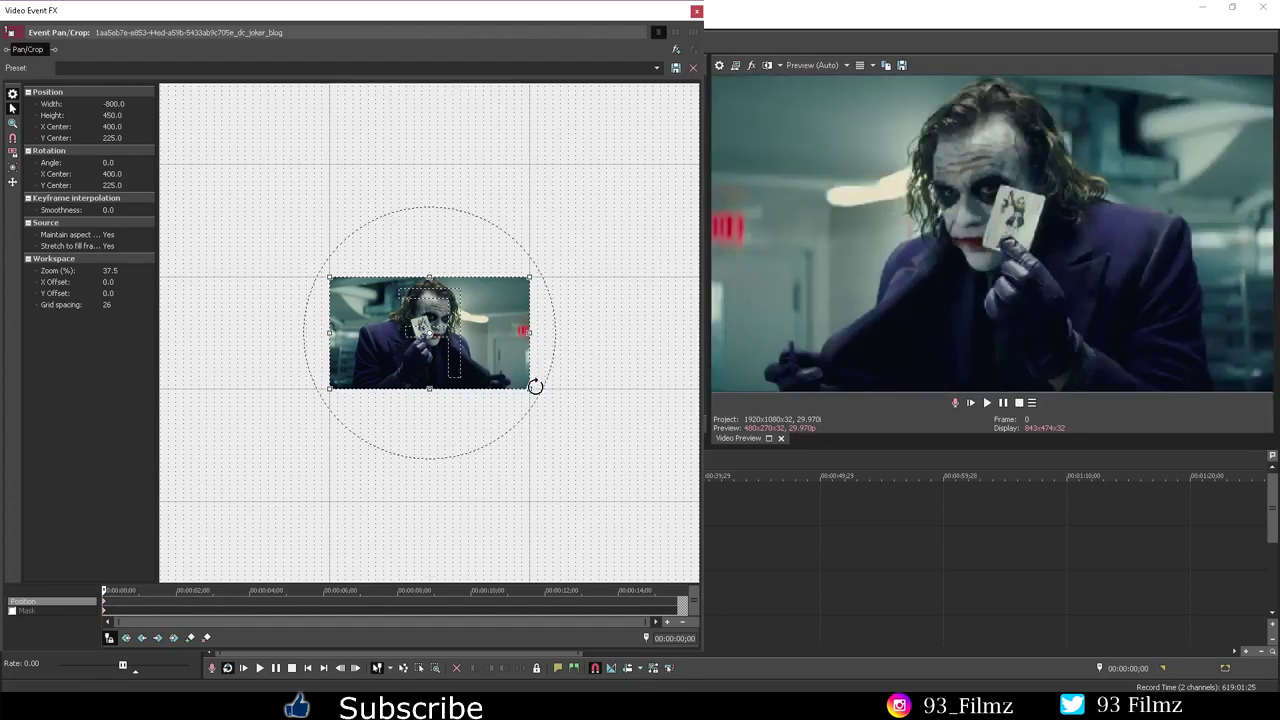
{"action": "right_click", "coordinate": [476, 359]}
{"action": "left_click", "coordinate": [516, 397]}
{"action": "right_click", "coordinate": [513, 359]}
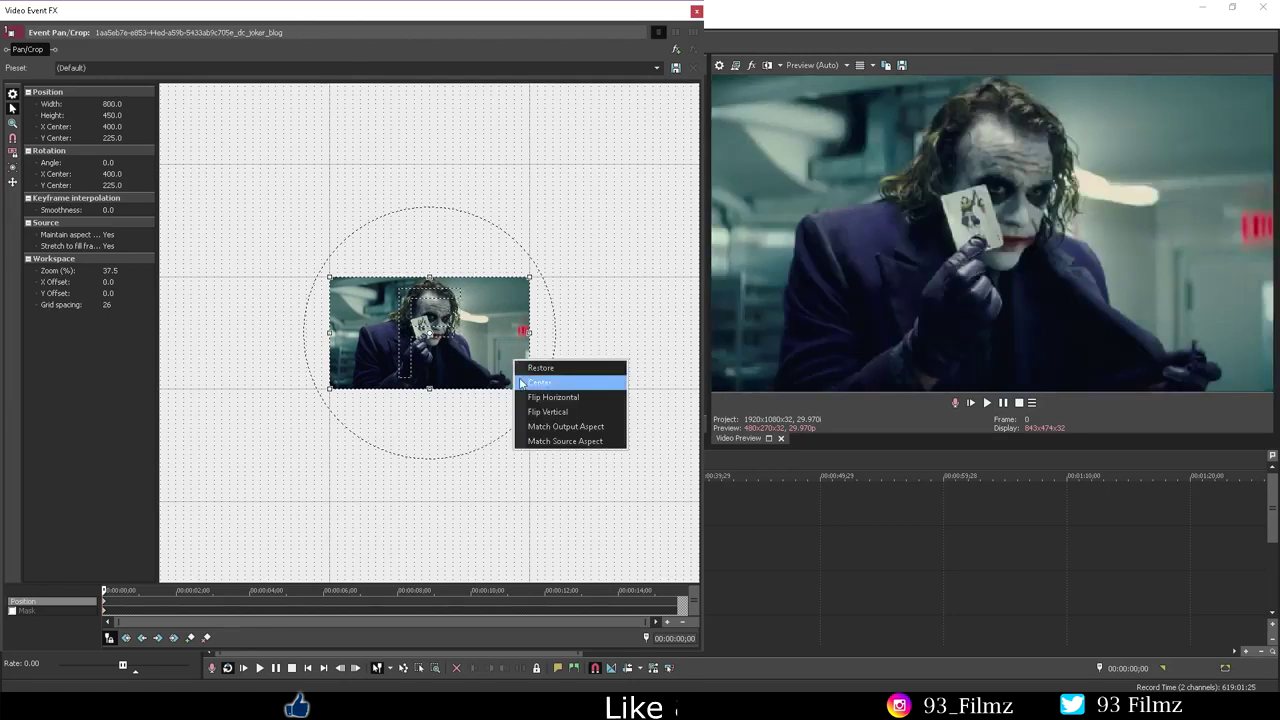
{"action": "left_click", "coordinate": [530, 398]}
{"action": "right_click", "coordinate": [512, 360]}
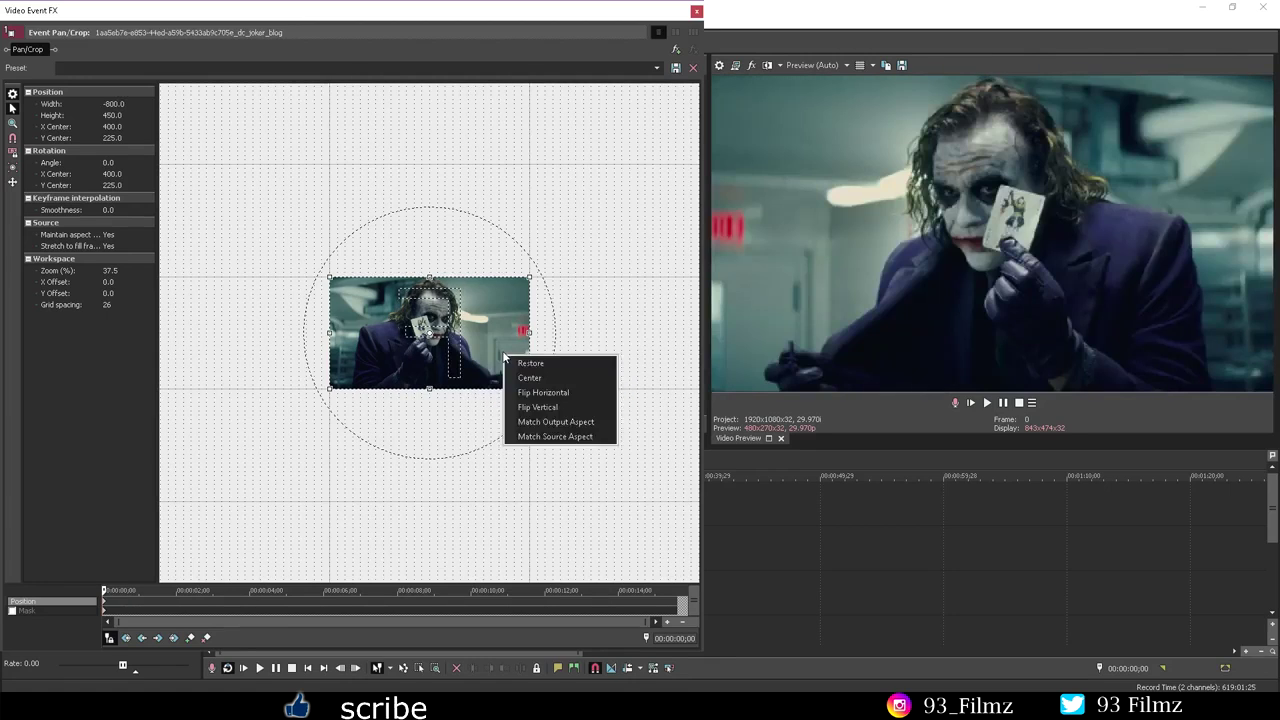
{"action": "left_click", "coordinate": [560, 411]}
Step: Reverse the image's horizontal flip and restore the original framing
{"action": "right_click", "coordinate": [511, 349]}
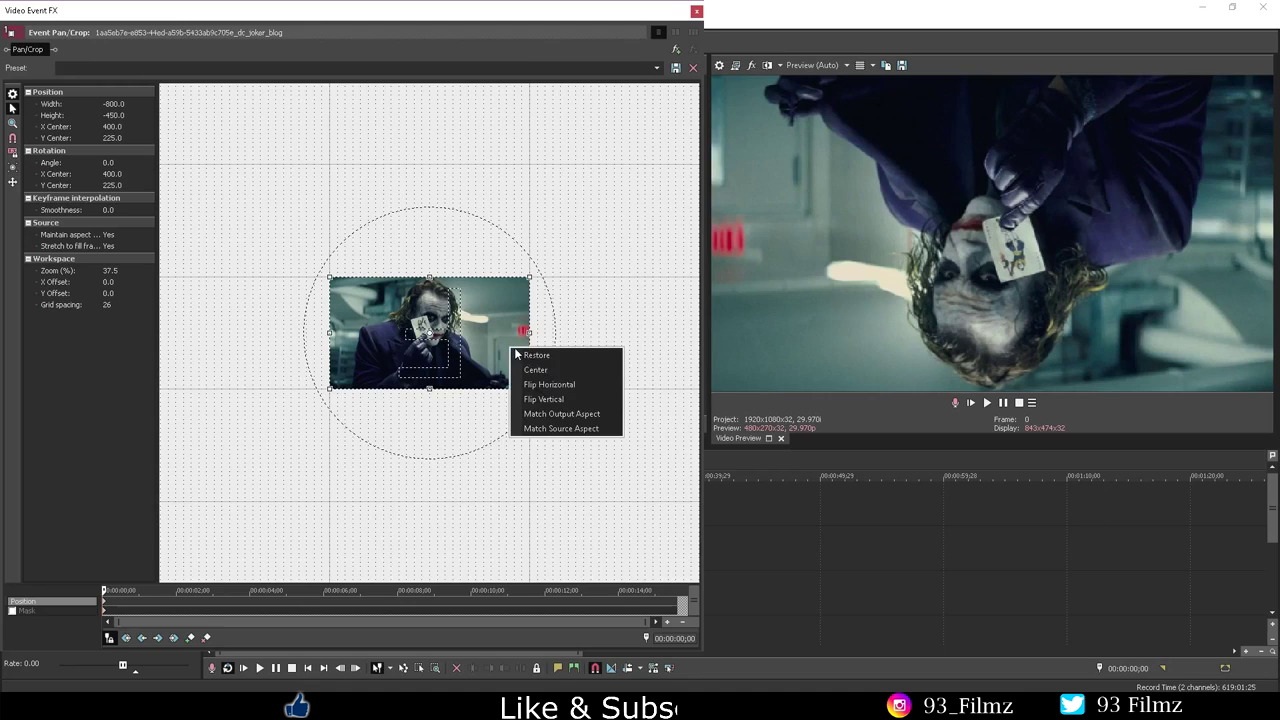
{"action": "left_click", "coordinate": [540, 387]}
{"action": "right_click", "coordinate": [516, 364]}
{"action": "left_click", "coordinate": [538, 372]}
{"action": "right_click", "coordinate": [526, 350]}
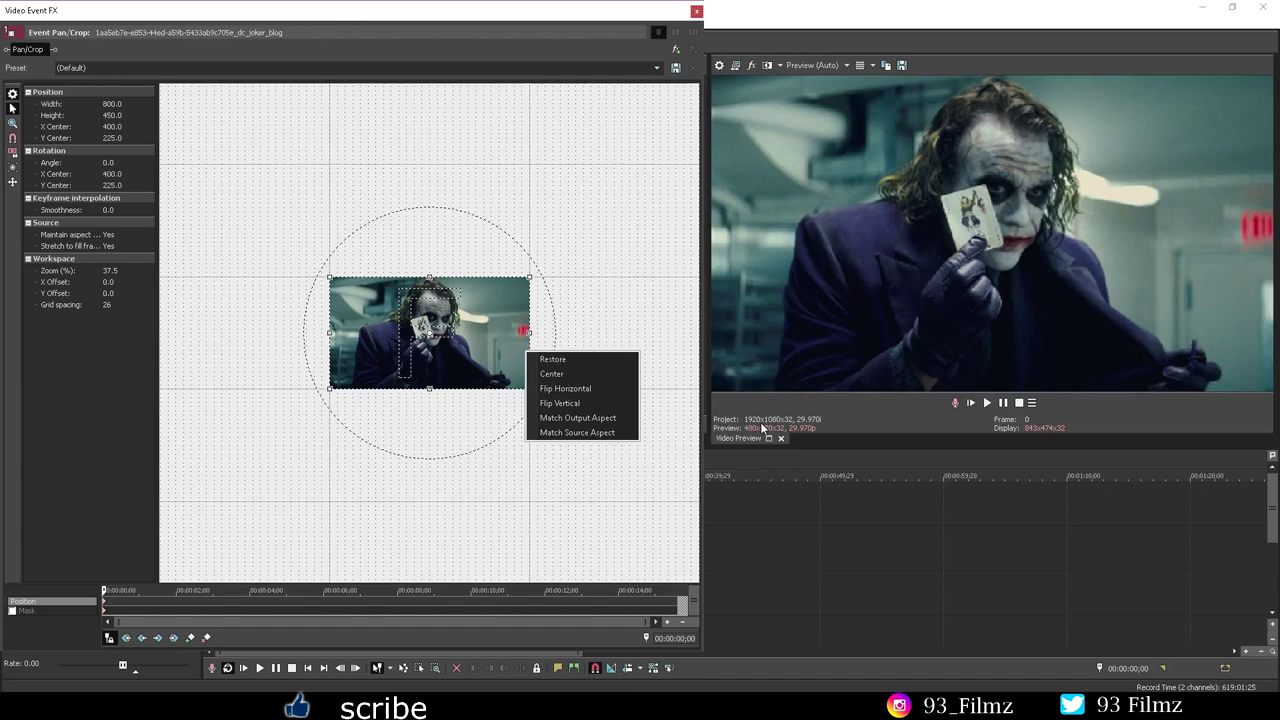
{"action": "left_click", "coordinate": [601, 332]}
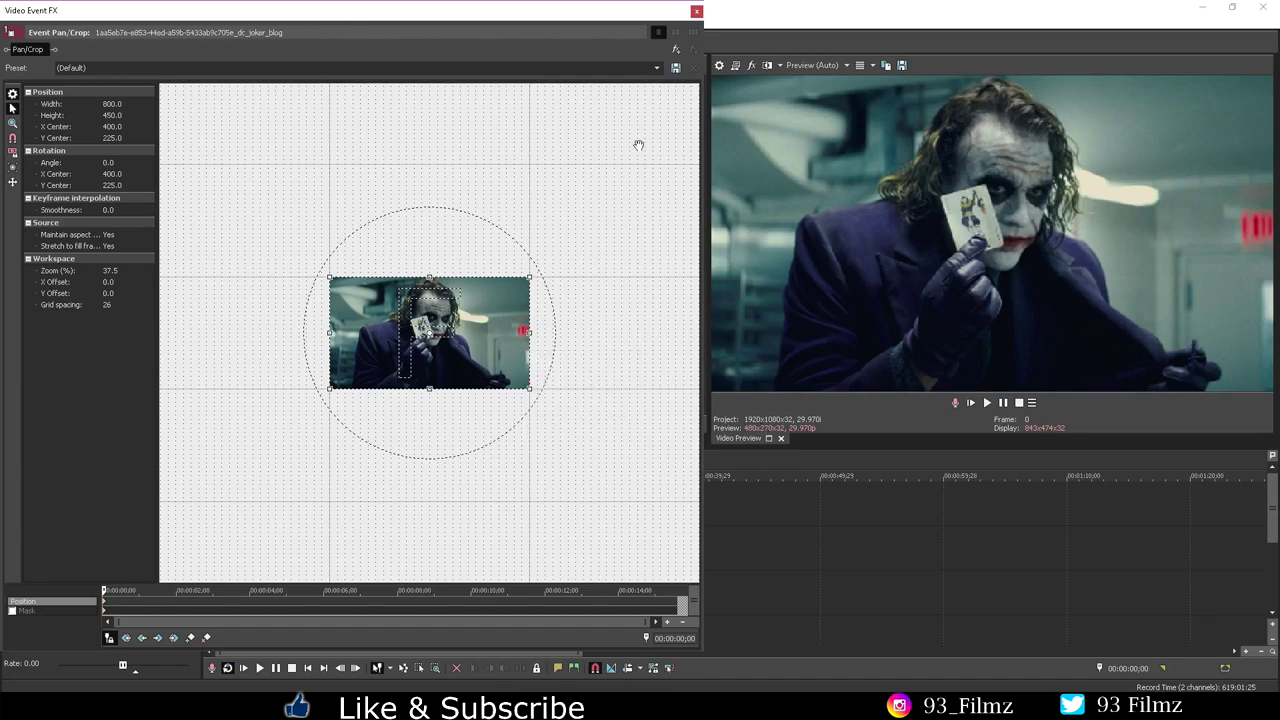
Step: Close the current Pan/Crop settings and open Event Pan/Crop for the IMG_3509 photo at the end of the timeline
{"action": "left_click", "coordinate": [696, 11]}
{"action": "left_click", "coordinate": [641, 512]}
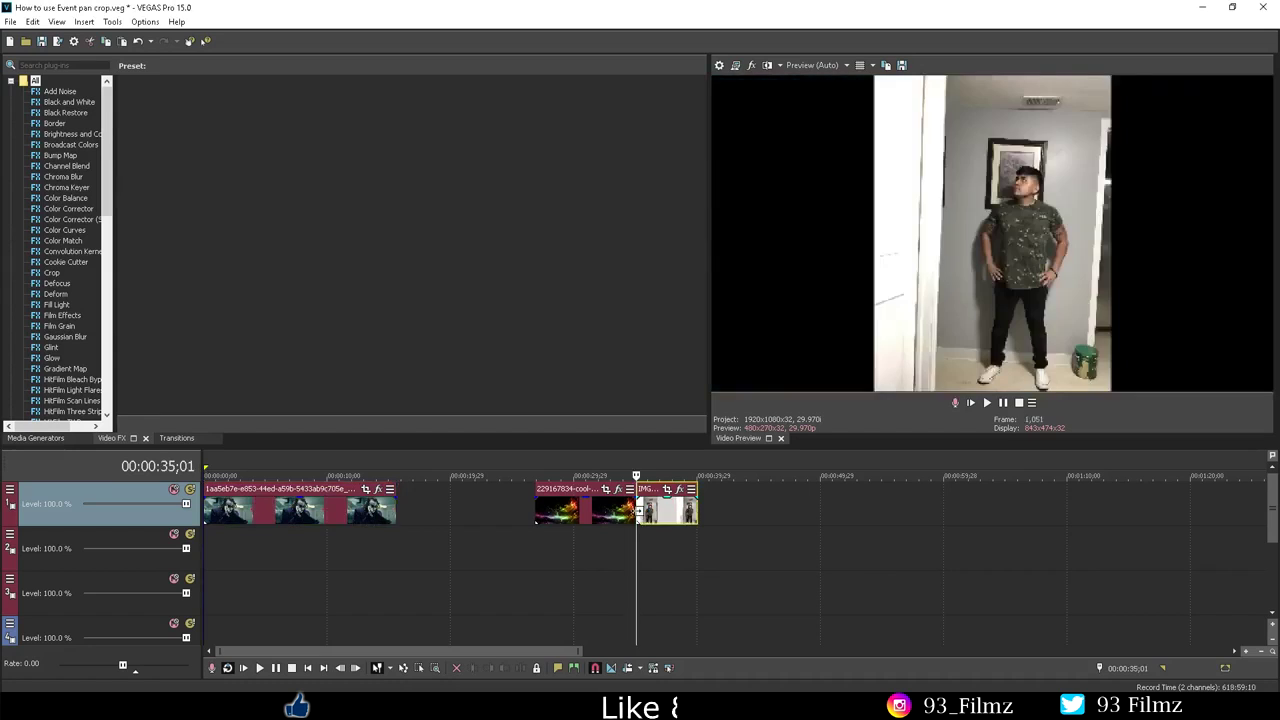
{"action": "left_click", "coordinate": [667, 489]}
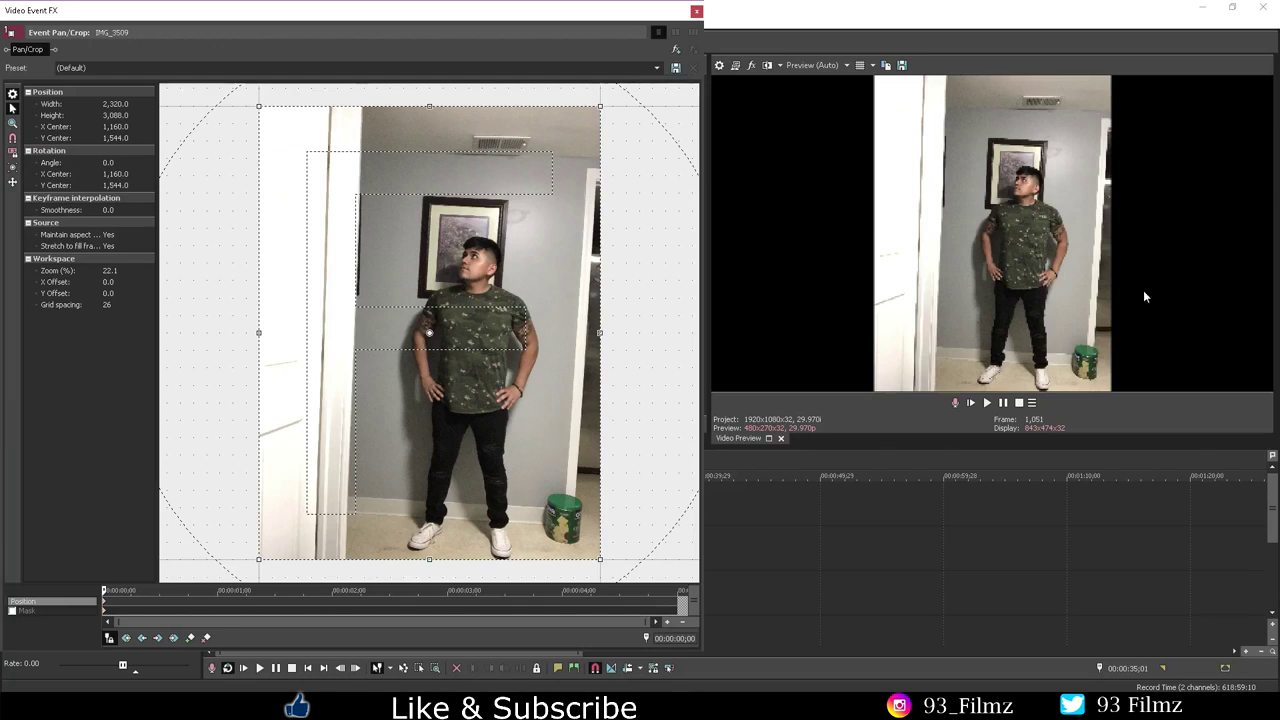
Step: Match the photo's crop frame to the output aspect, and switch it to the source aspect
{"action": "right_click", "coordinate": [567, 350]}
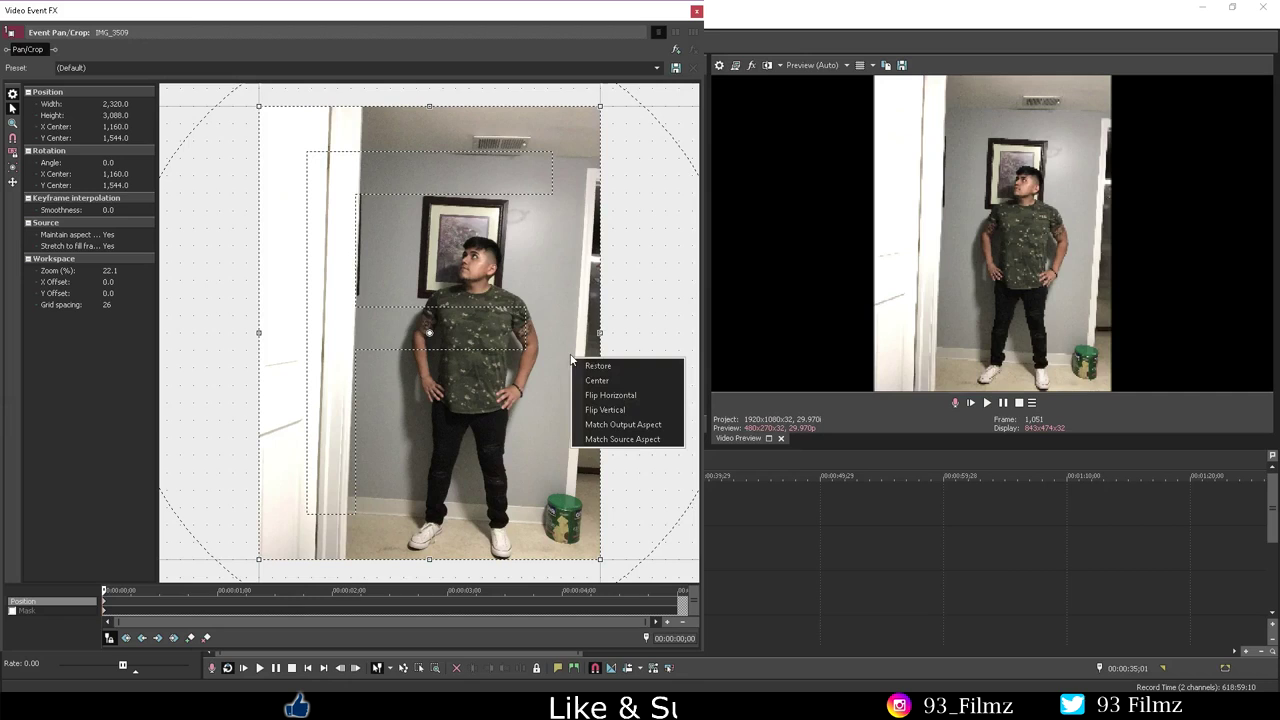
{"action": "left_click", "coordinate": [618, 427]}
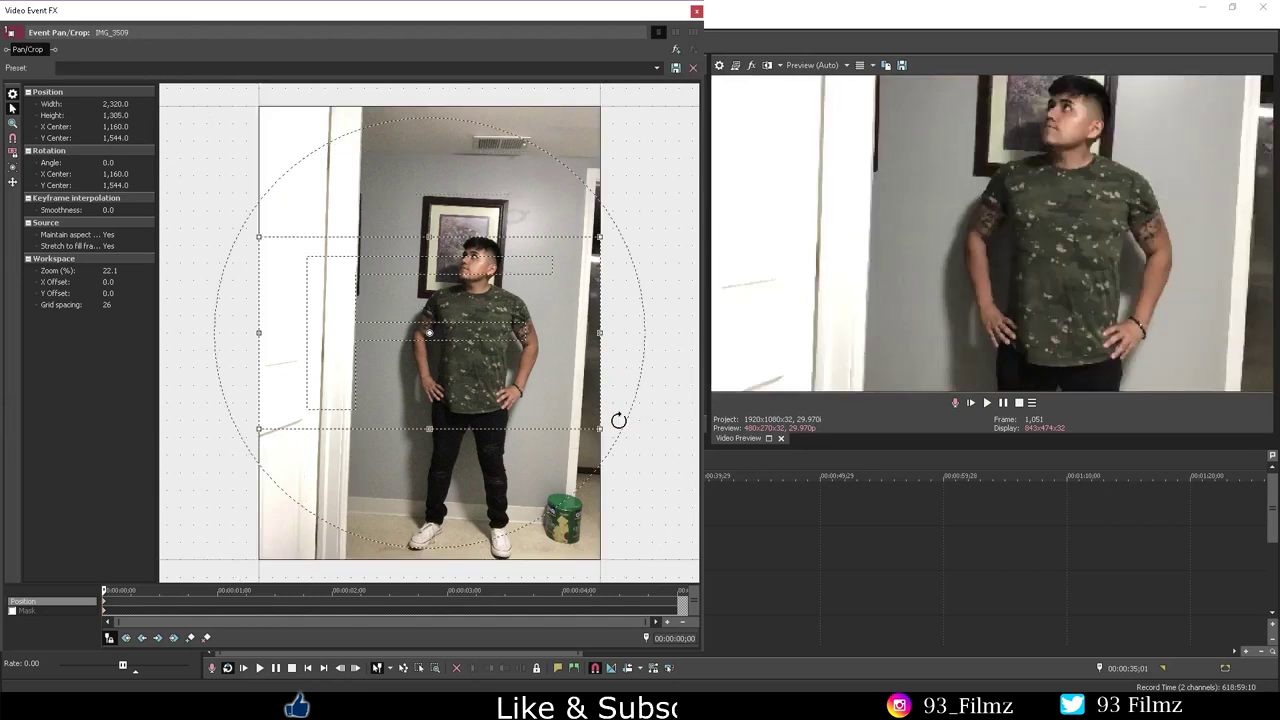
{"action": "right_click", "coordinate": [542, 390]}
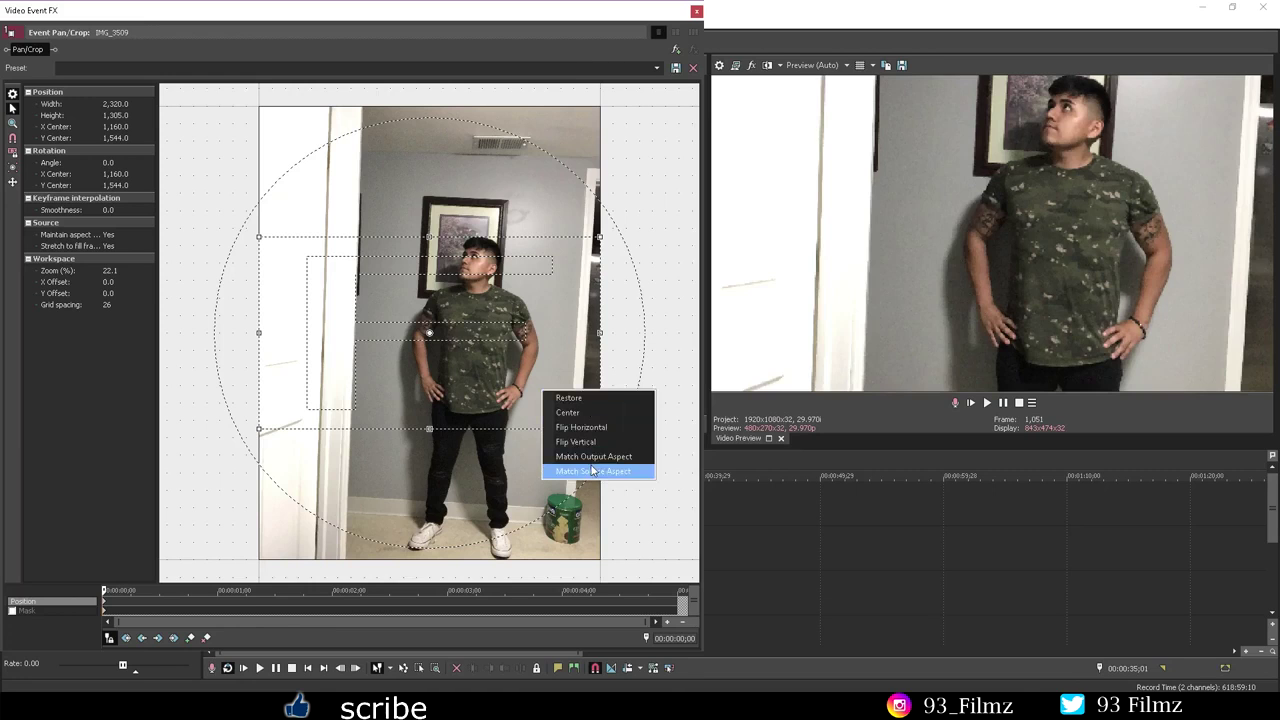
{"action": "left_click", "coordinate": [594, 470]}
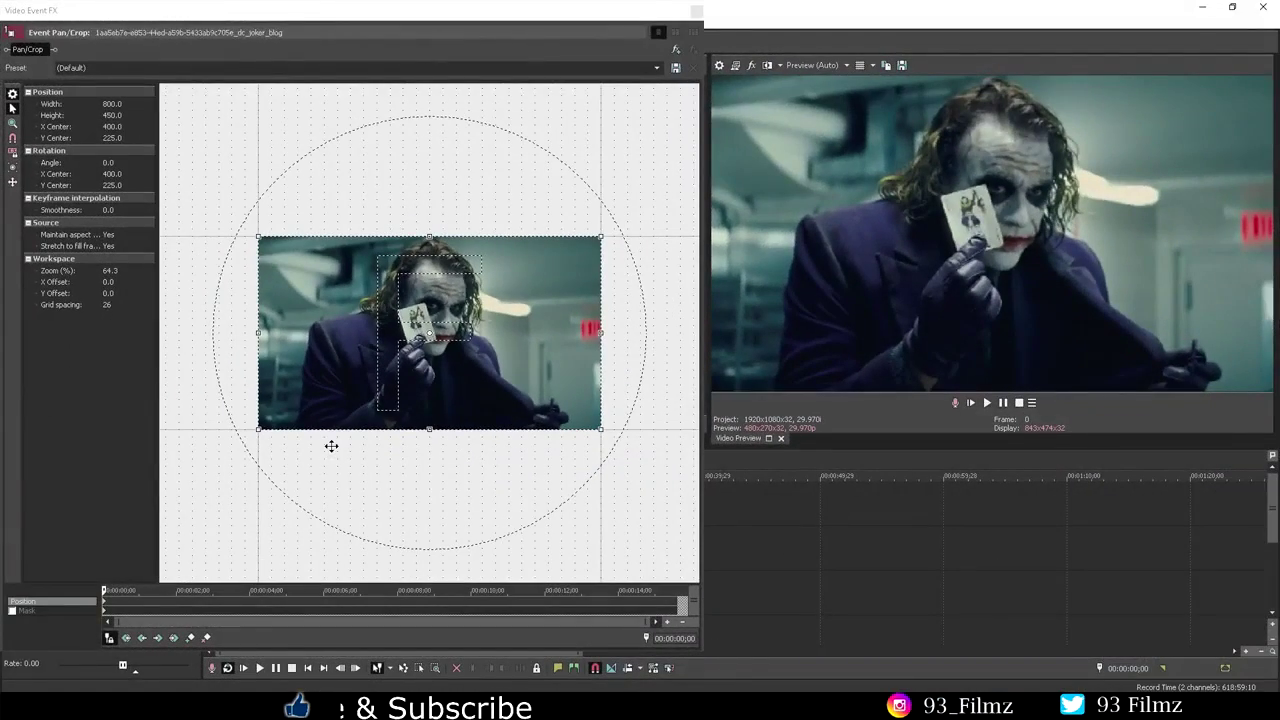
Step: Try rotating the Joker clip's crop frame to an angle of about 373.1, and restore the original framing
{"action": "scroll", "coordinate": [331, 446], "scroll_direction": "down", "scroll_amount": 3}
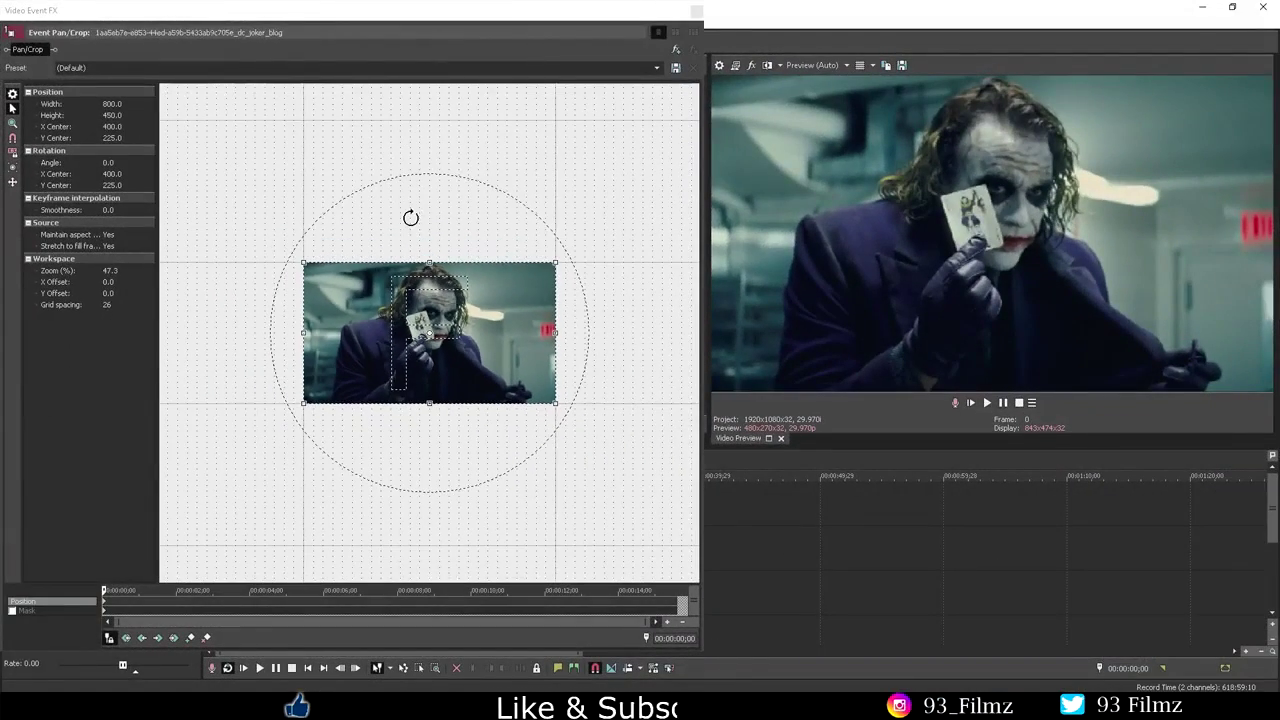
{"action": "mouse_move", "coordinate": [506, 220]}
{"action": "left_mouse_down"}
{"action": "mouse_move", "coordinate": [560, 395]}
{"action": "mouse_move", "coordinate": [409, 446]}
{"action": "mouse_move", "coordinate": [326, 366]}
{"action": "mouse_move", "coordinate": [354, 249]}
{"action": "mouse_move", "coordinate": [484, 229]}
{"action": "left_mouse_up"}
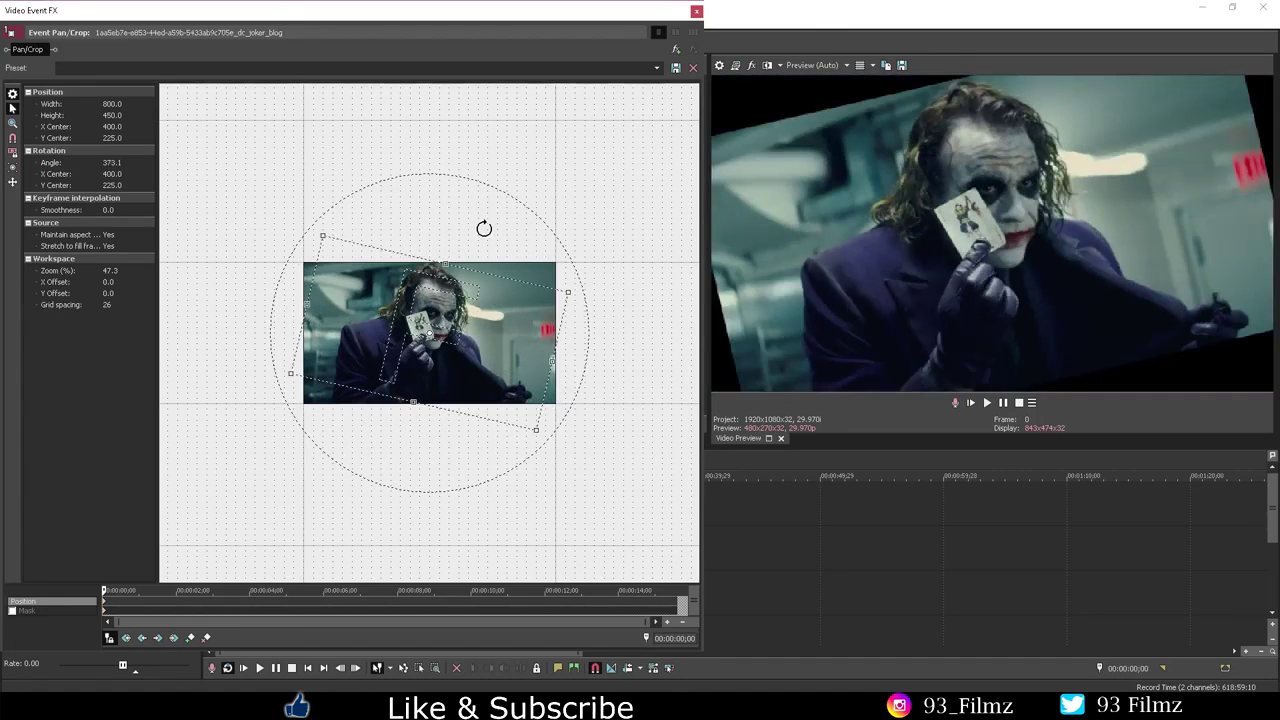
{"action": "right_click", "coordinate": [493, 304]}
{"action": "left_click", "coordinate": [520, 313]}
{"action": "scroll", "coordinate": [571, 323], "scroll_direction": "up", "scroll_amount": 4}
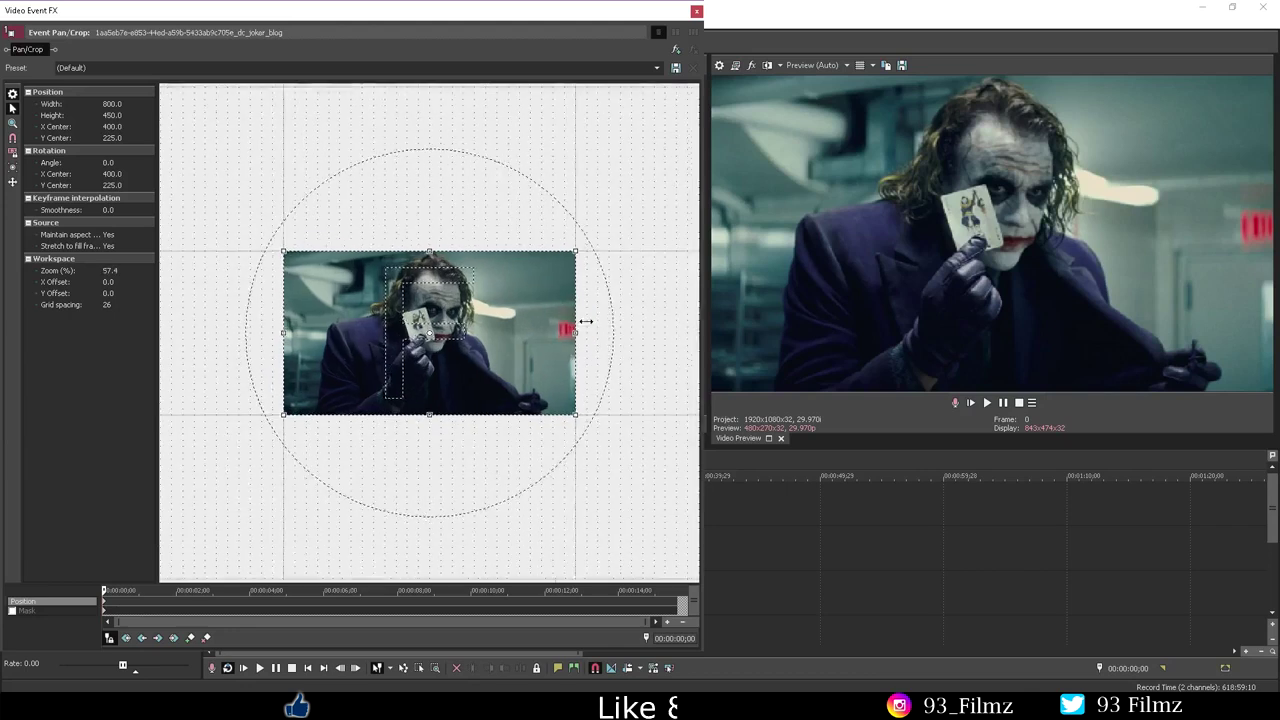
{"action": "scroll", "coordinate": [583, 240], "scroll_direction": "up", "scroll_amount": 5}
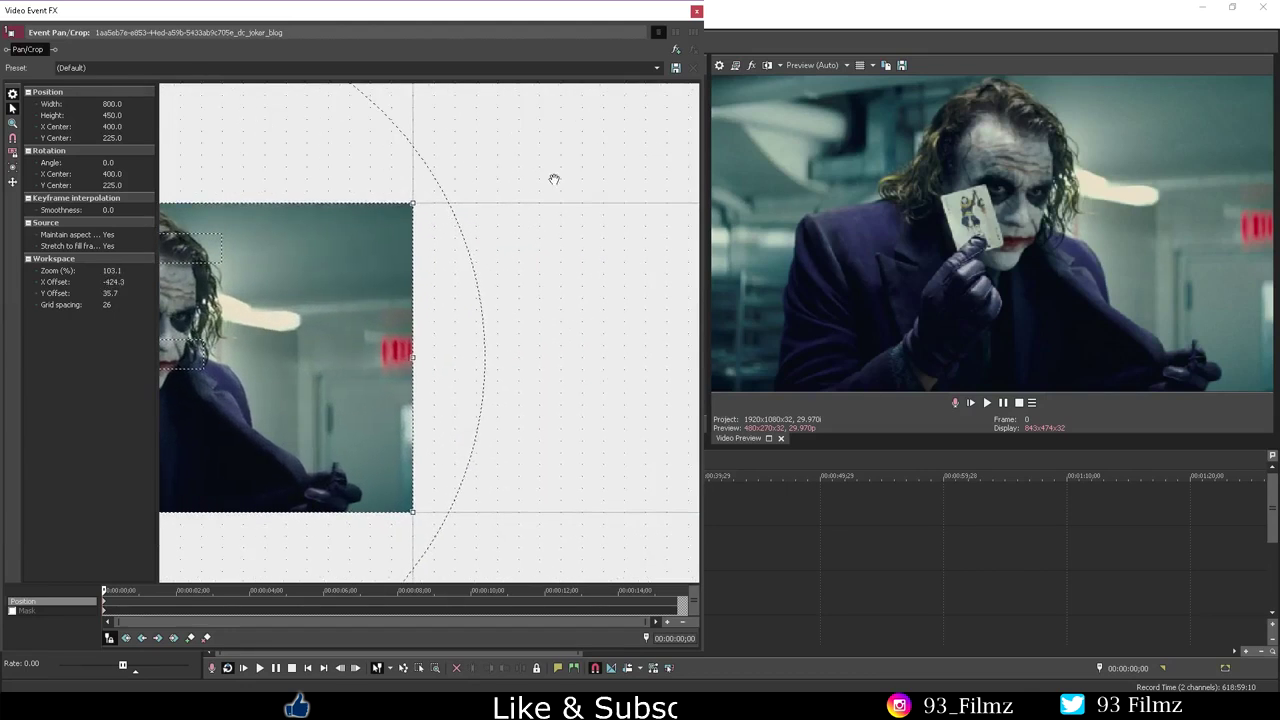
{"action": "scroll", "coordinate": [497, 414], "scroll_direction": "down", "scroll_amount": 3}
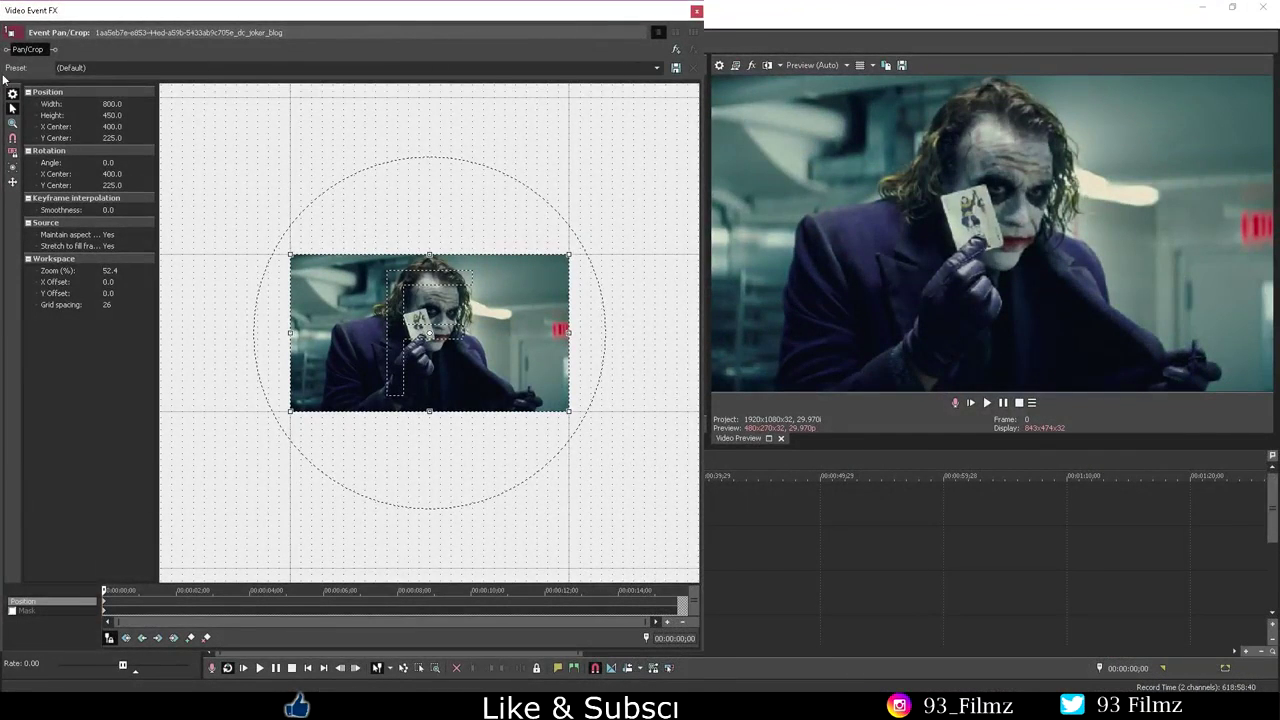
Step: Apply the "All the way Zoomed out!" preset to the Joker clip and switch back to the (Default) preset
{"action": "left_click", "coordinate": [656, 67]}
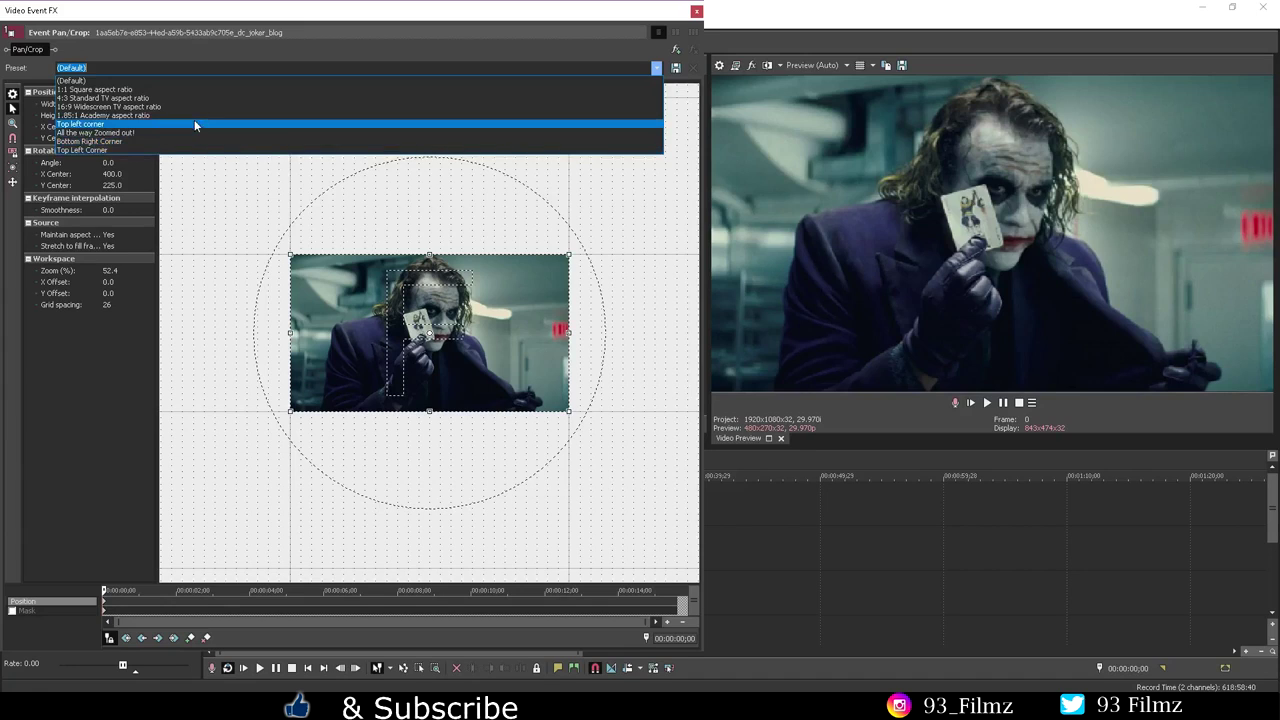
{"action": "left_click", "coordinate": [126, 133]}
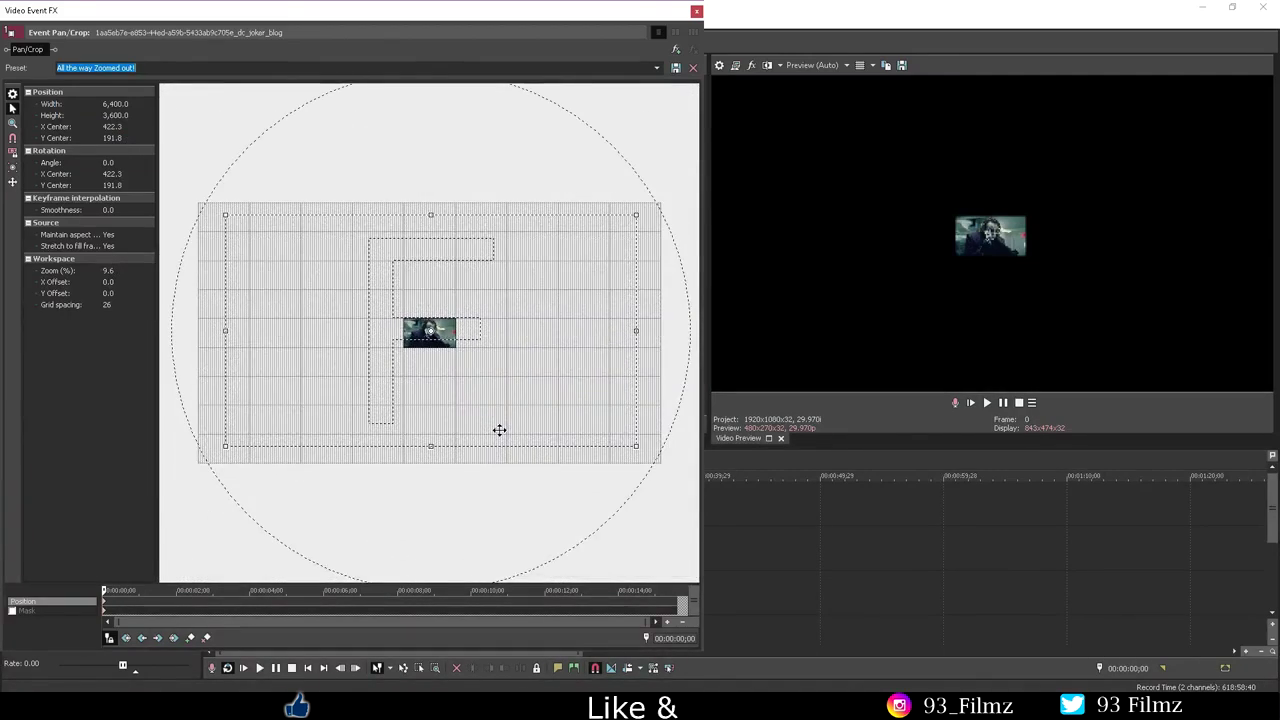
{"action": "left_click", "coordinate": [657, 67]}
{"action": "left_click", "coordinate": [650, 133]}
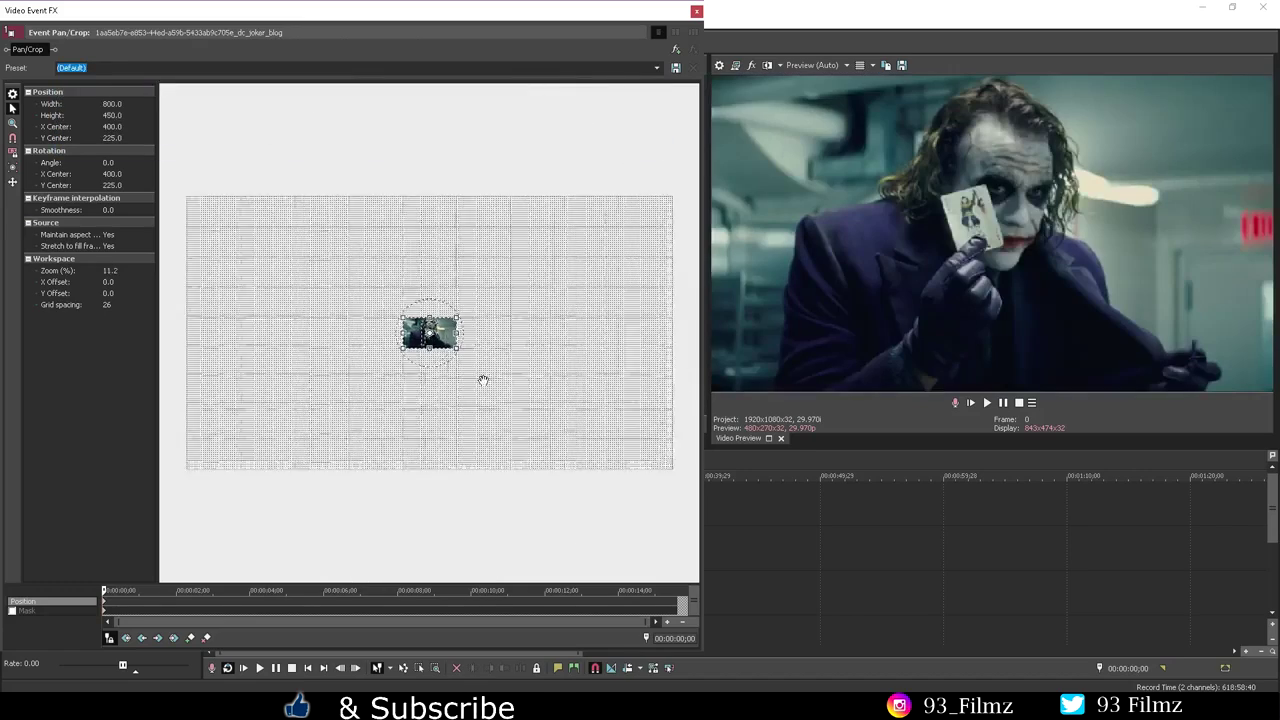
Step: Resize and rotate the crop frame to about 983 by 855 at an angle of 61.5, and save it as preset "yt test"
{"action": "scroll", "coordinate": [482, 380], "scroll_direction": "up", "scroll_amount": 5}
{"action": "left_click_drag", "start_coordinate": [479, 268], "coordinate": [337, 334]}
{"action": "left_click_drag", "start_coordinate": [303, 286], "coordinate": [274, 292]}
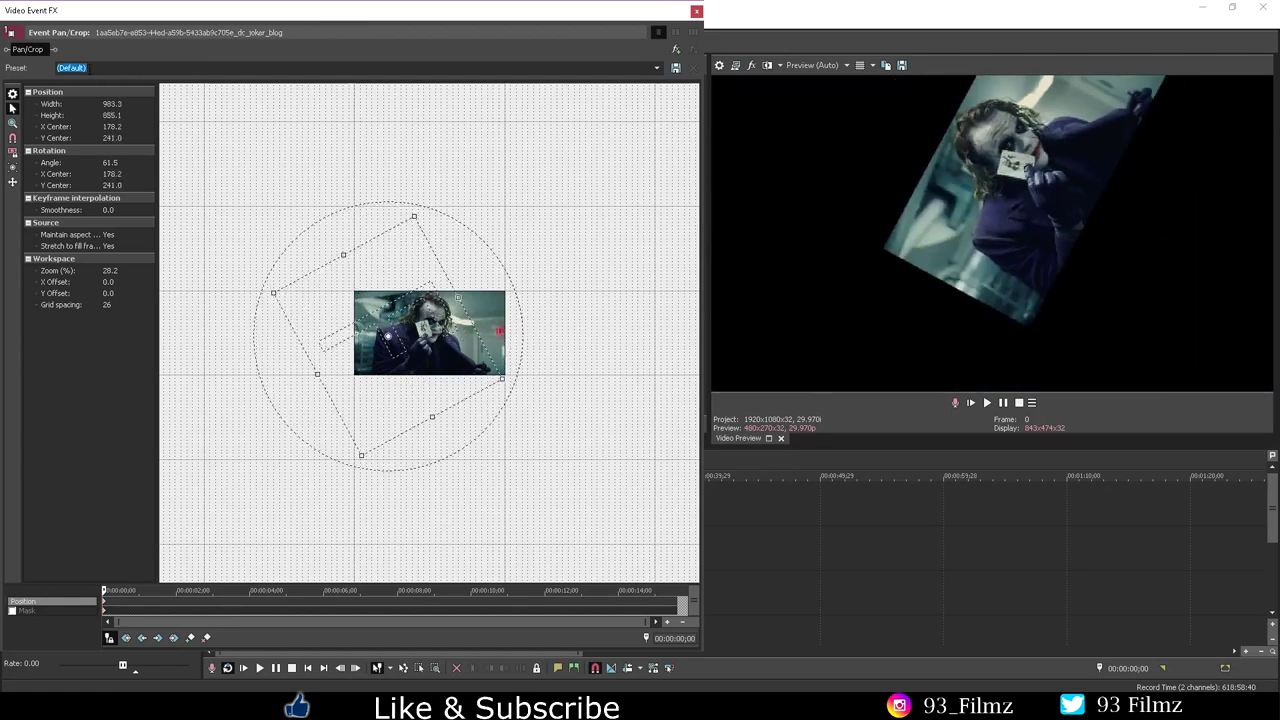
{"action": "type", "text": "yt test"}
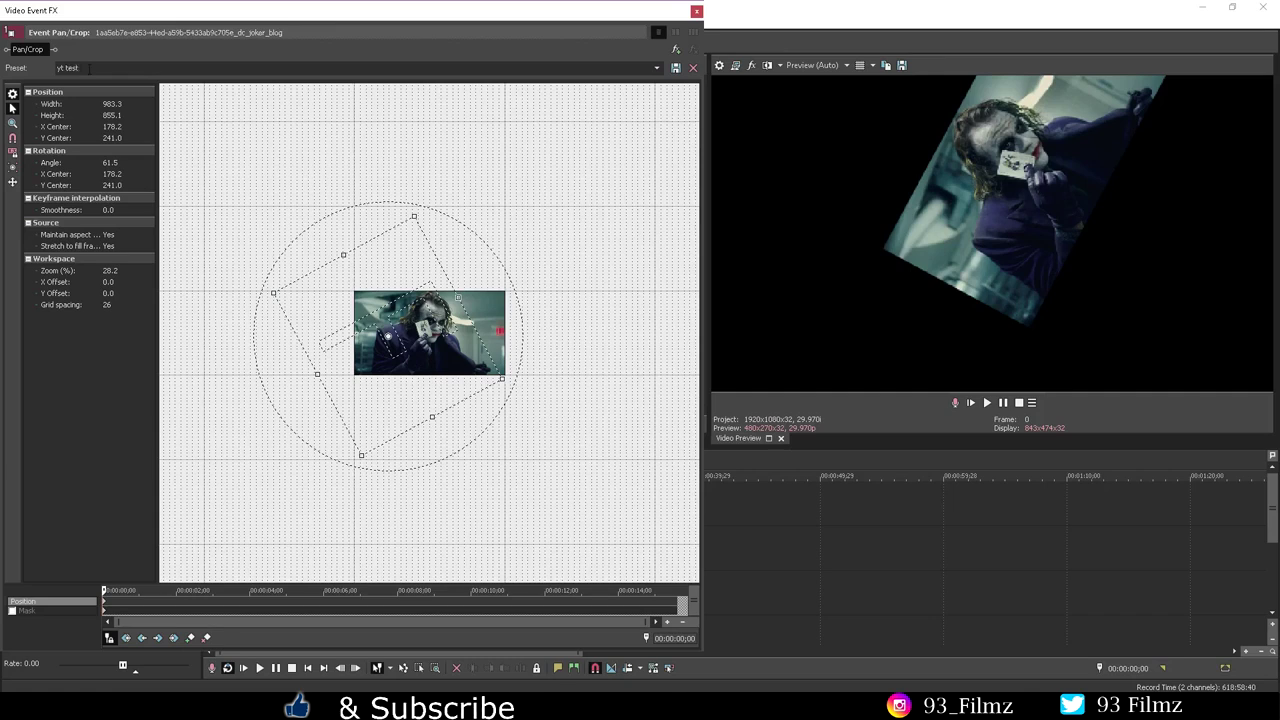
{"action": "left_click", "coordinate": [676, 67]}
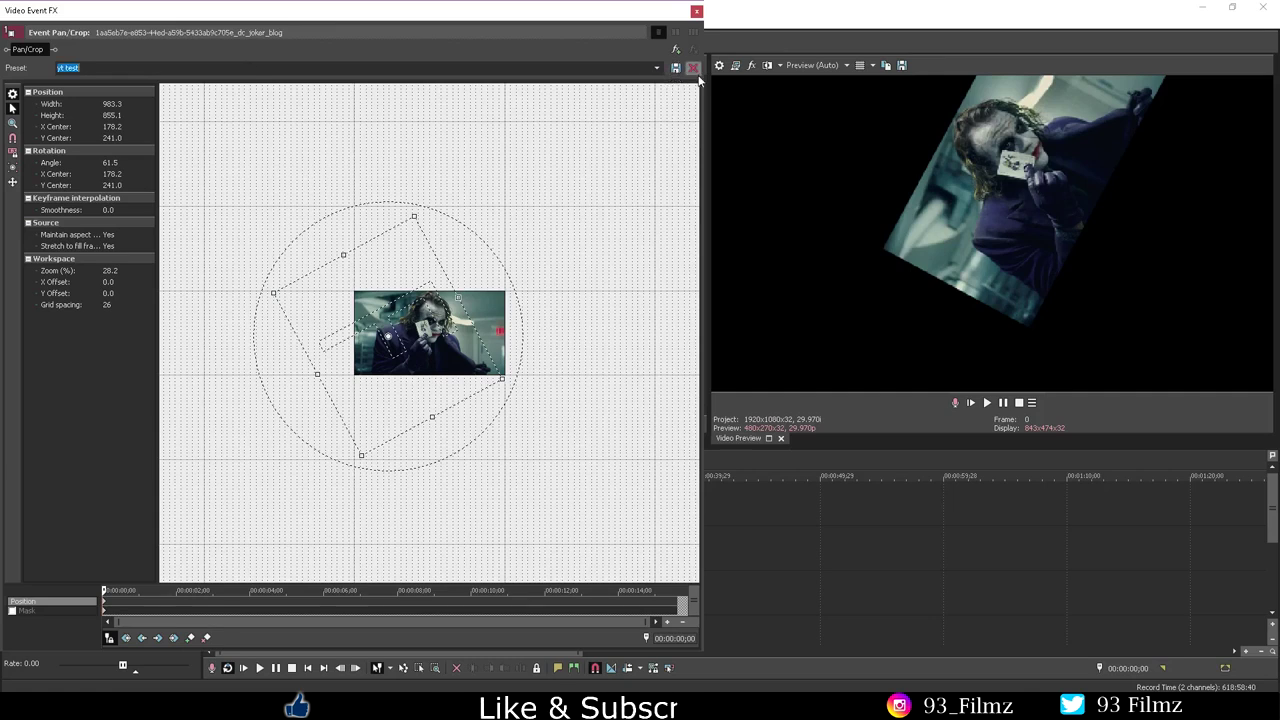
Step: Switch the Joker clip's crop to the (Default) preset and check the list of available presets
{"action": "left_click", "coordinate": [656, 67]}
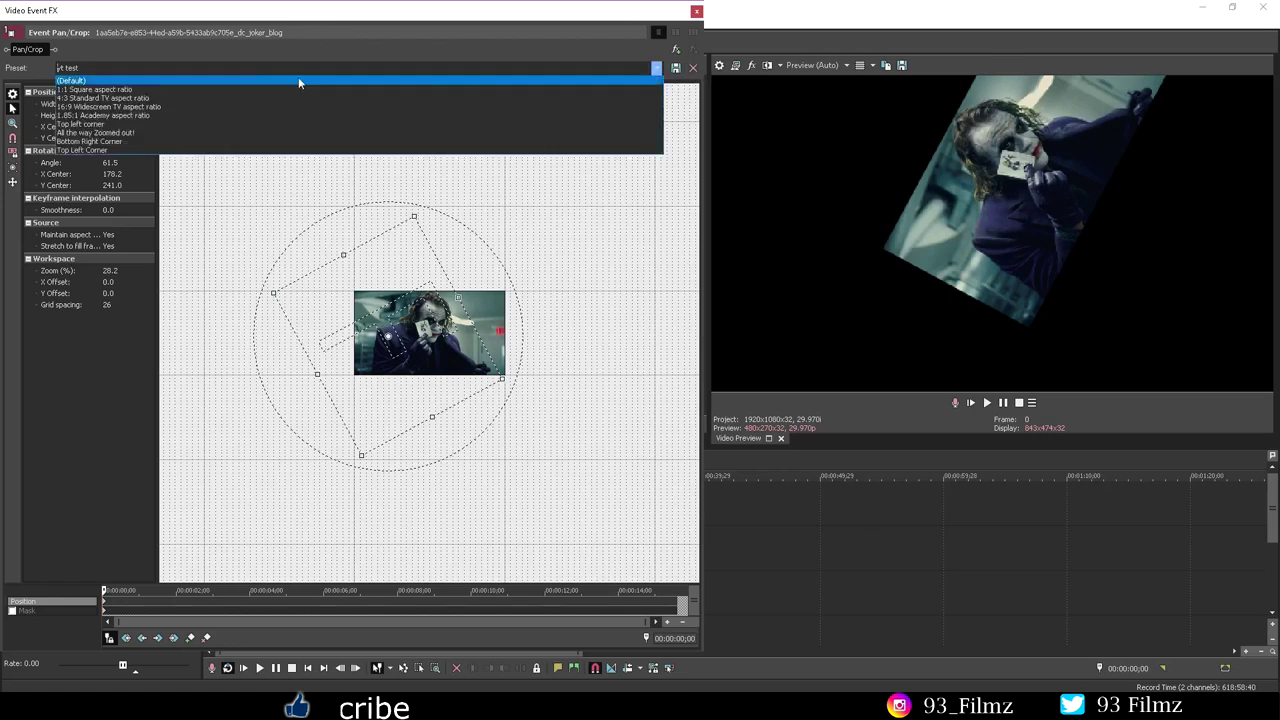
{"action": "left_click", "coordinate": [298, 80]}
{"action": "left_click", "coordinate": [656, 69]}
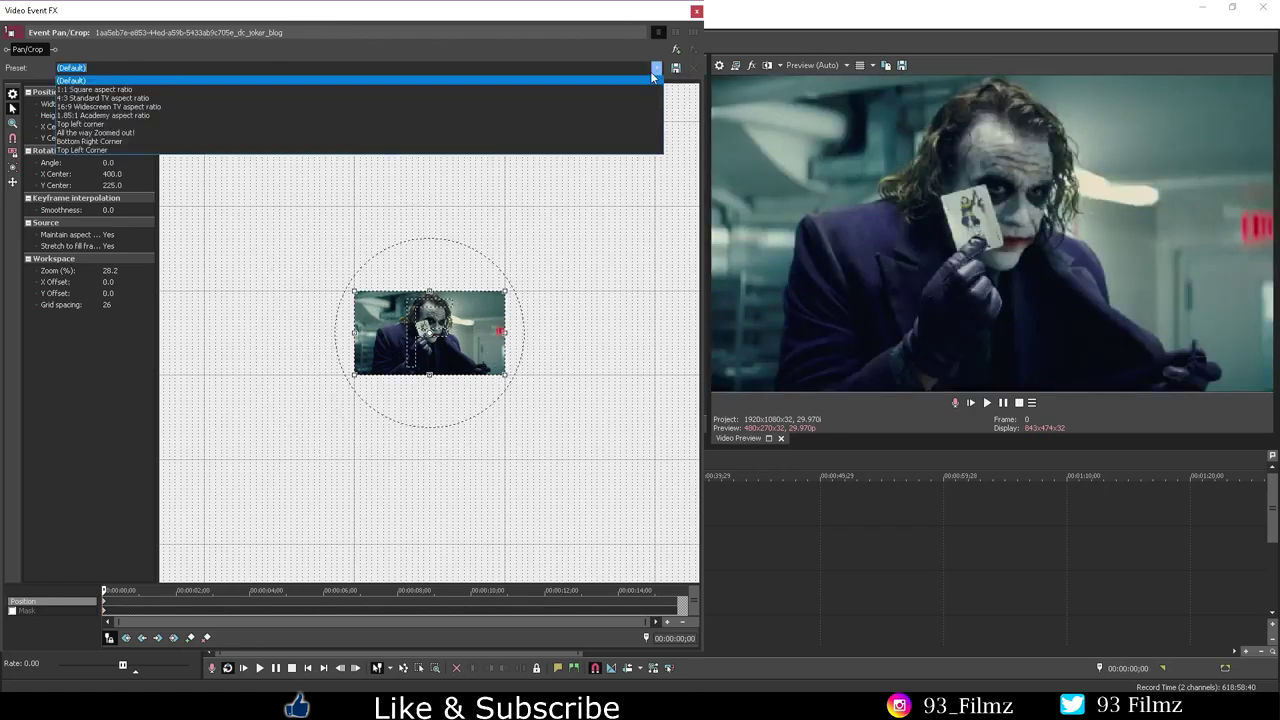
{"action": "left_click", "coordinate": [652, 78]}
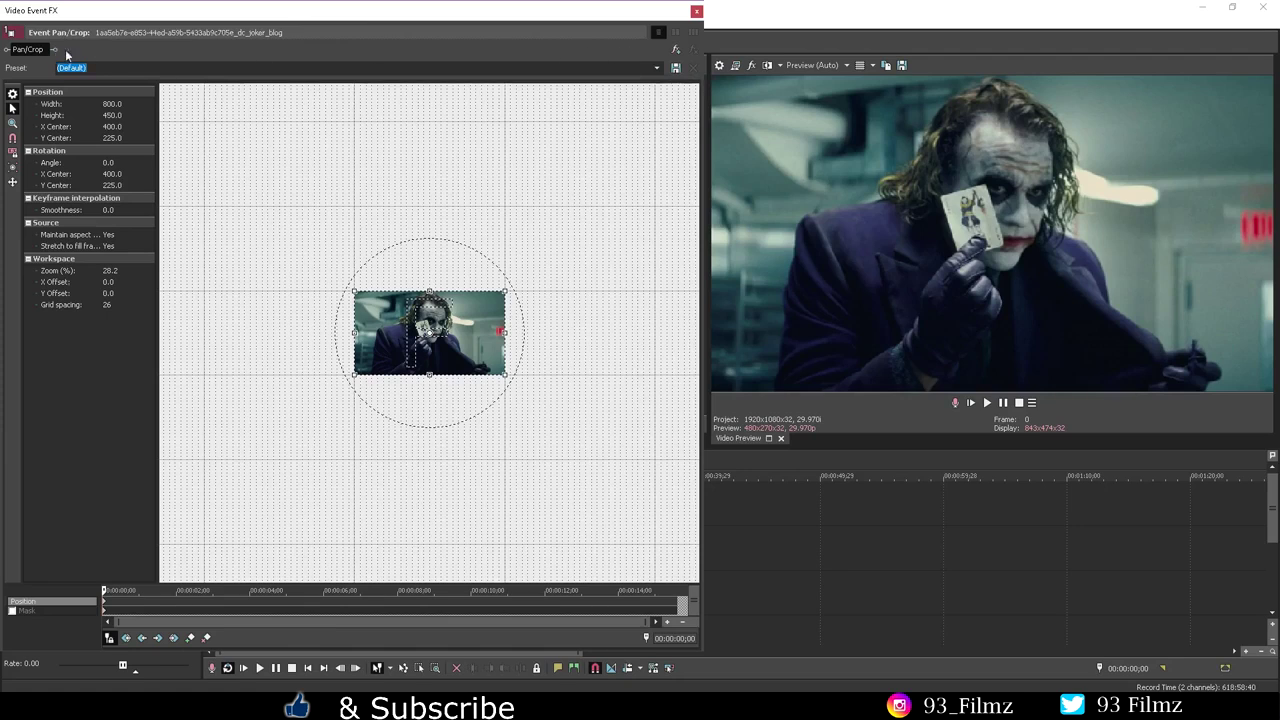
Step: Open the Plug-In Chooser and close it without adding an effect, and hide and show the crop property list
{"action": "left_click", "coordinate": [673, 50]}
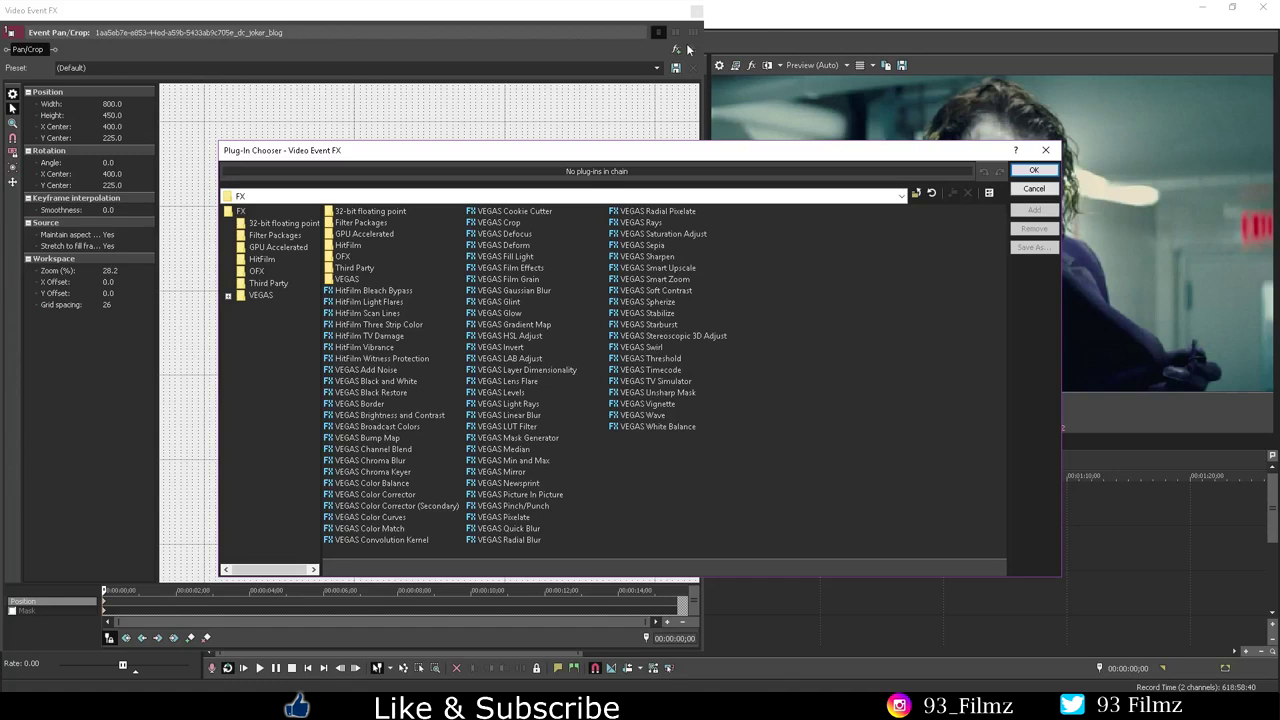
{"action": "left_click", "coordinate": [1034, 170]}
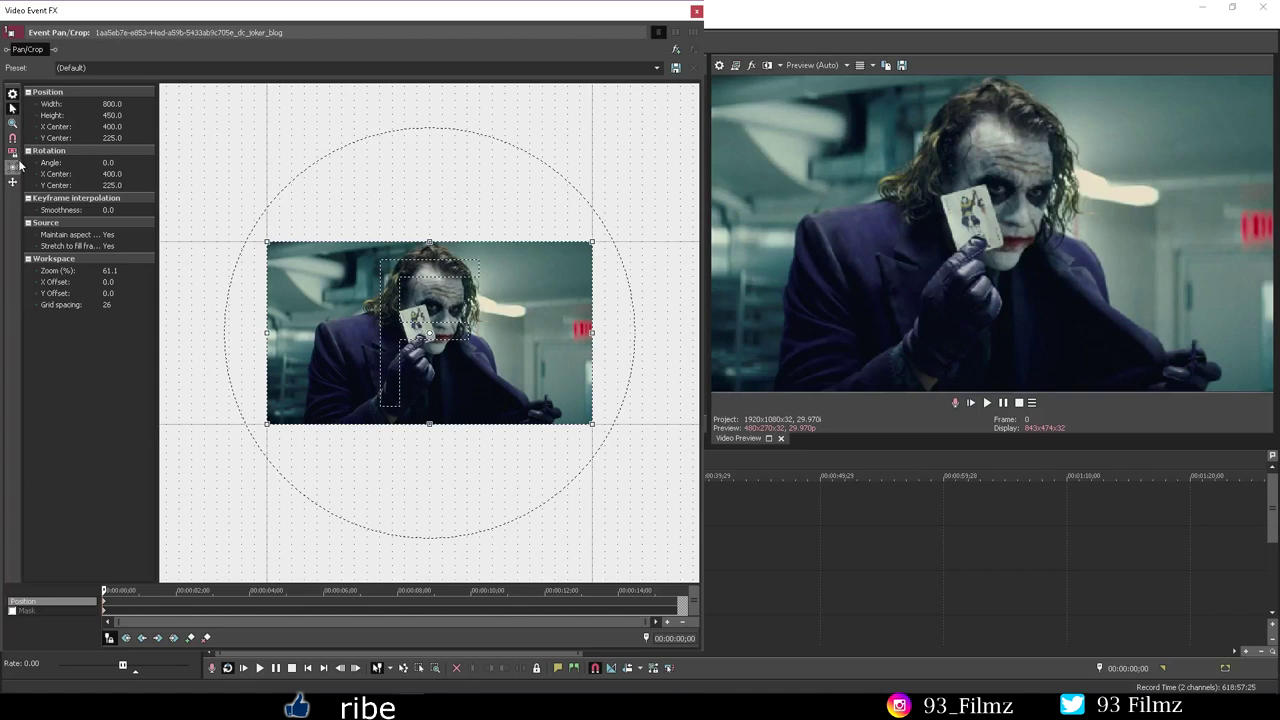
{"action": "left_click", "coordinate": [12, 96]}
{"action": "left_click", "coordinate": [12, 96]}
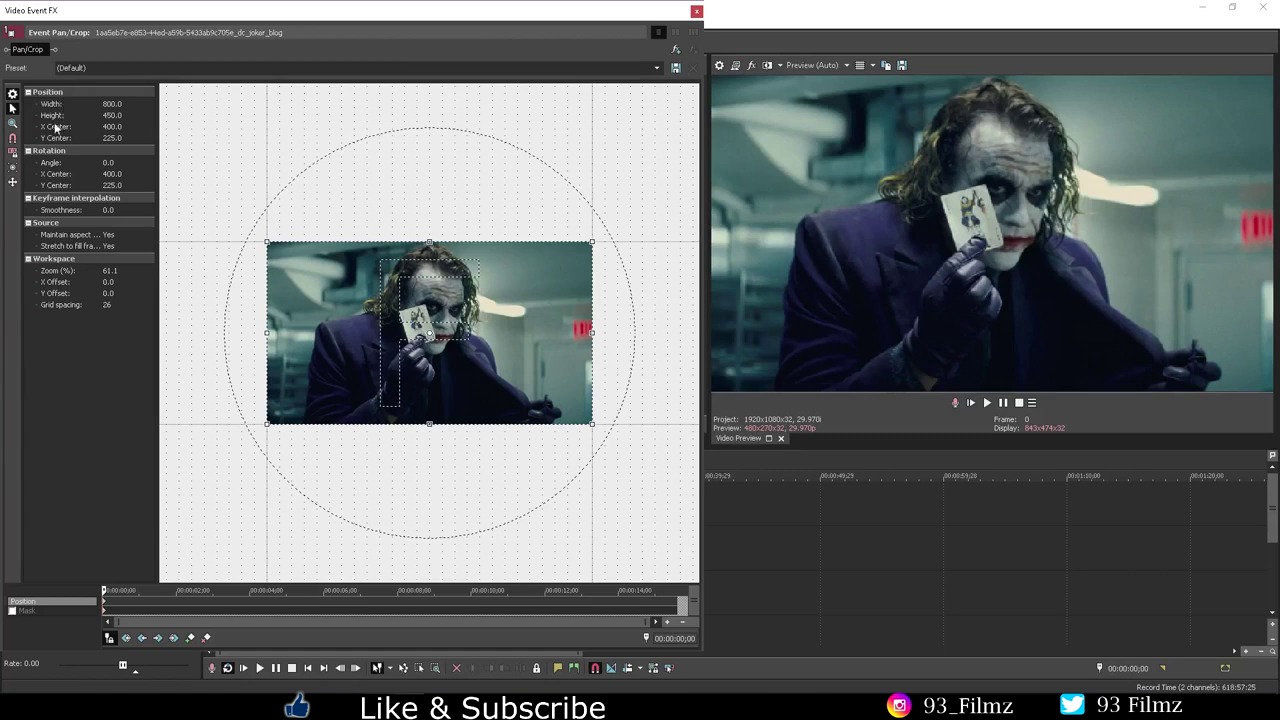
Step: Try widening and heightening the crop frame to about 893 by 532, and restore the original framing
{"action": "left_click_drag", "start_coordinate": [265, 333], "coordinate": [229, 332]}
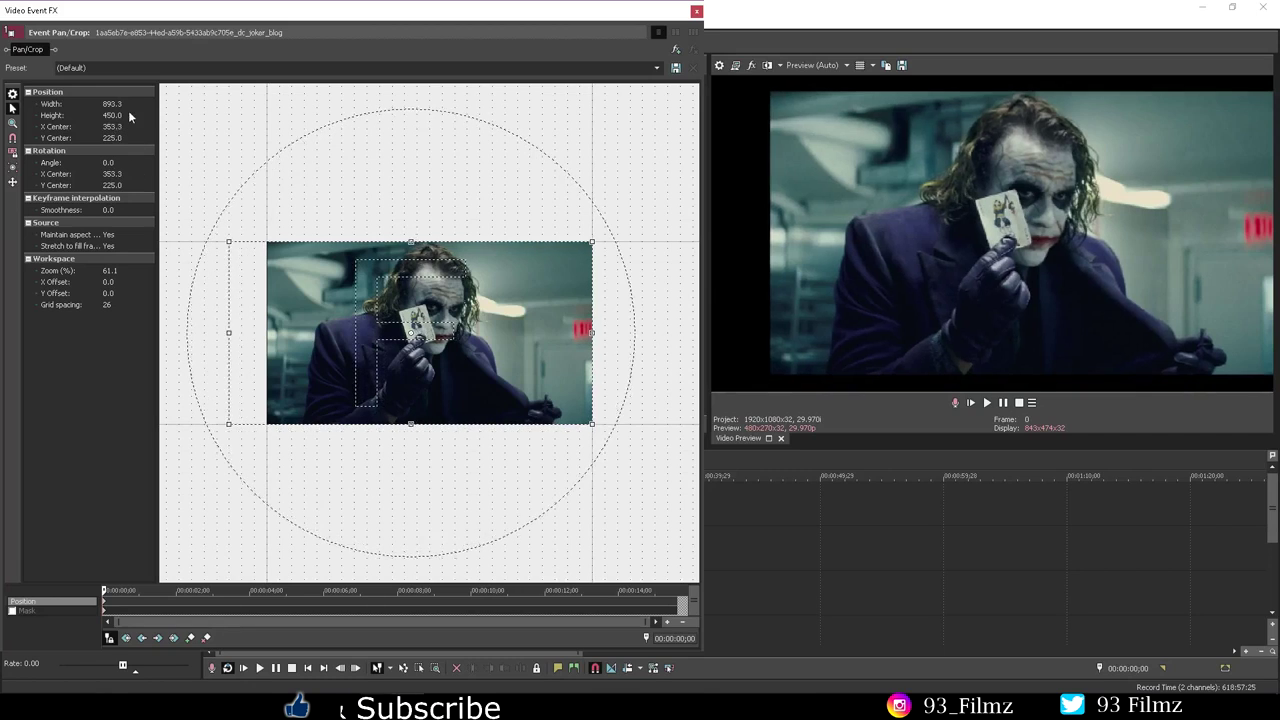
{"action": "left_click_drag", "start_coordinate": [410, 241], "coordinate": [411, 208]}
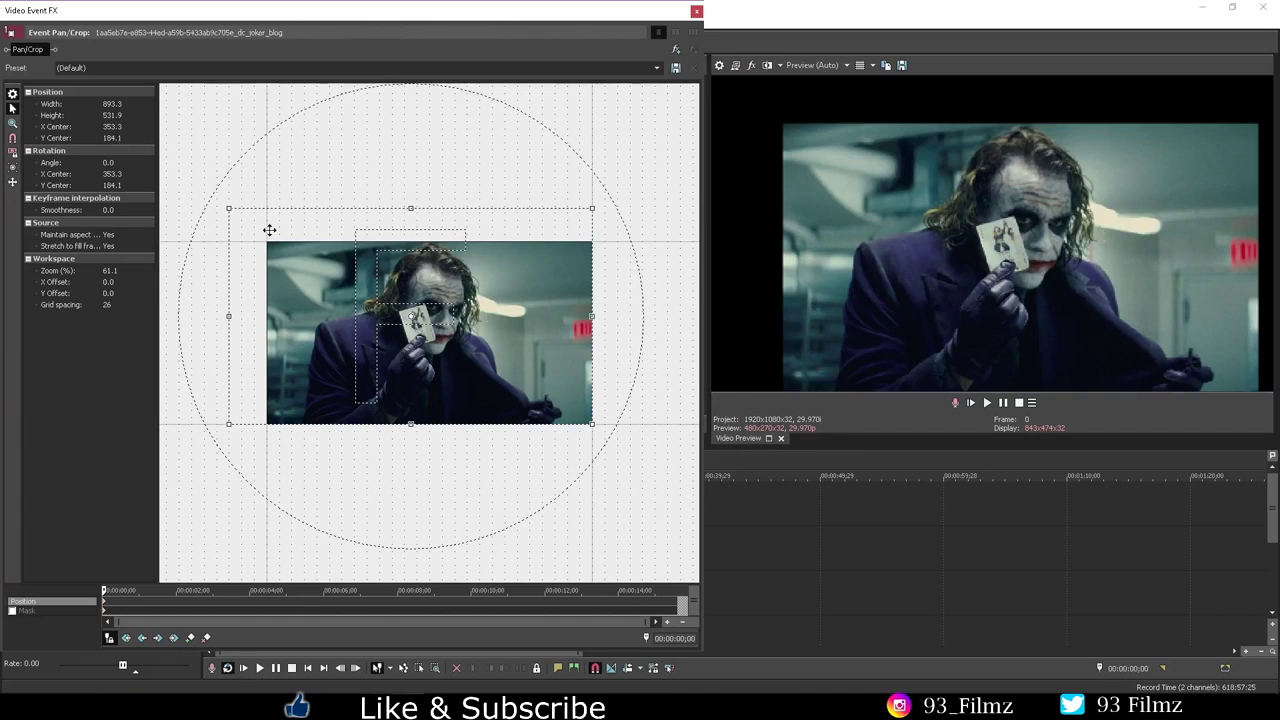
{"action": "right_click", "coordinate": [462, 290]}
{"action": "left_click", "coordinate": [490, 302]}
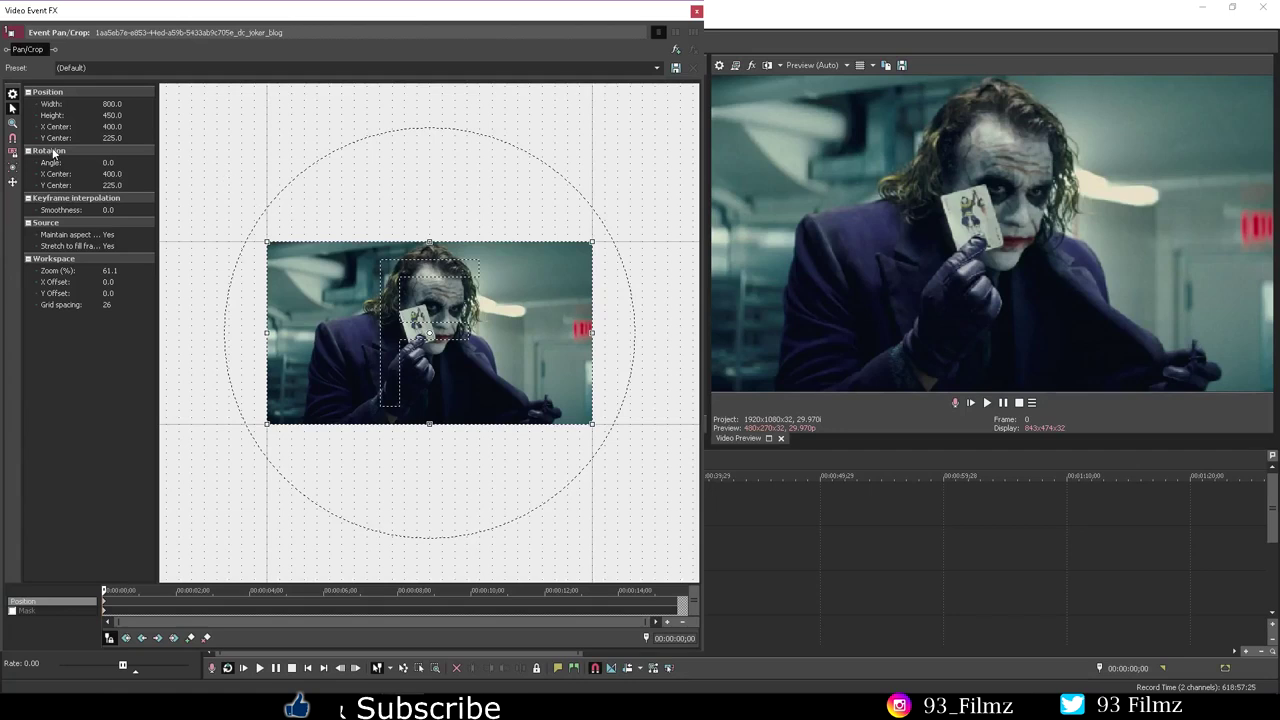
Step: Try rotating and reshaping the Joker clip's crop frame, undoing the rotation and restoring the original framing
{"action": "left_click_drag", "start_coordinate": [398, 183], "coordinate": [503, 220]}
{"action": "key", "text": "ctrl+z"}
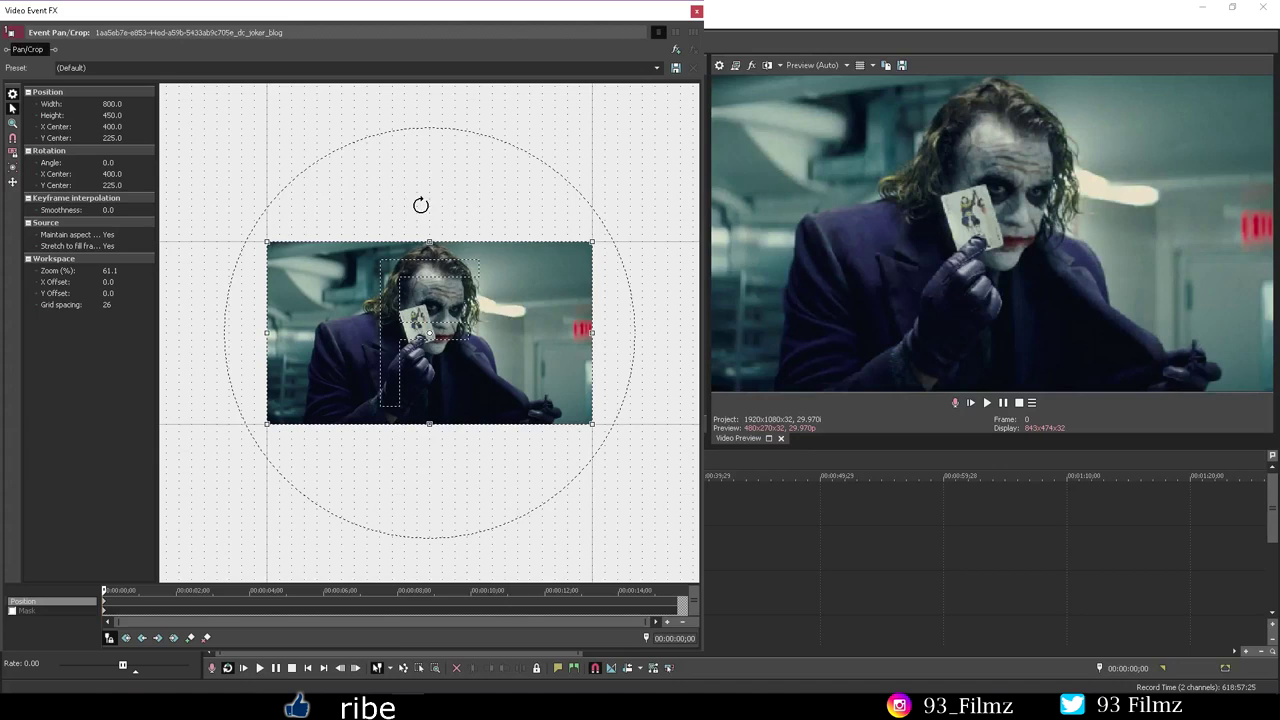
{"action": "left_click_drag", "start_coordinate": [535, 272], "coordinate": [602, 267]}
{"action": "left_click_drag", "start_coordinate": [571, 224], "coordinate": [652, 247]}
{"action": "left_click_drag", "start_coordinate": [449, 226], "coordinate": [447, 195]}
{"action": "right_click", "coordinate": [451, 226]}
{"action": "left_click", "coordinate": [484, 234]}
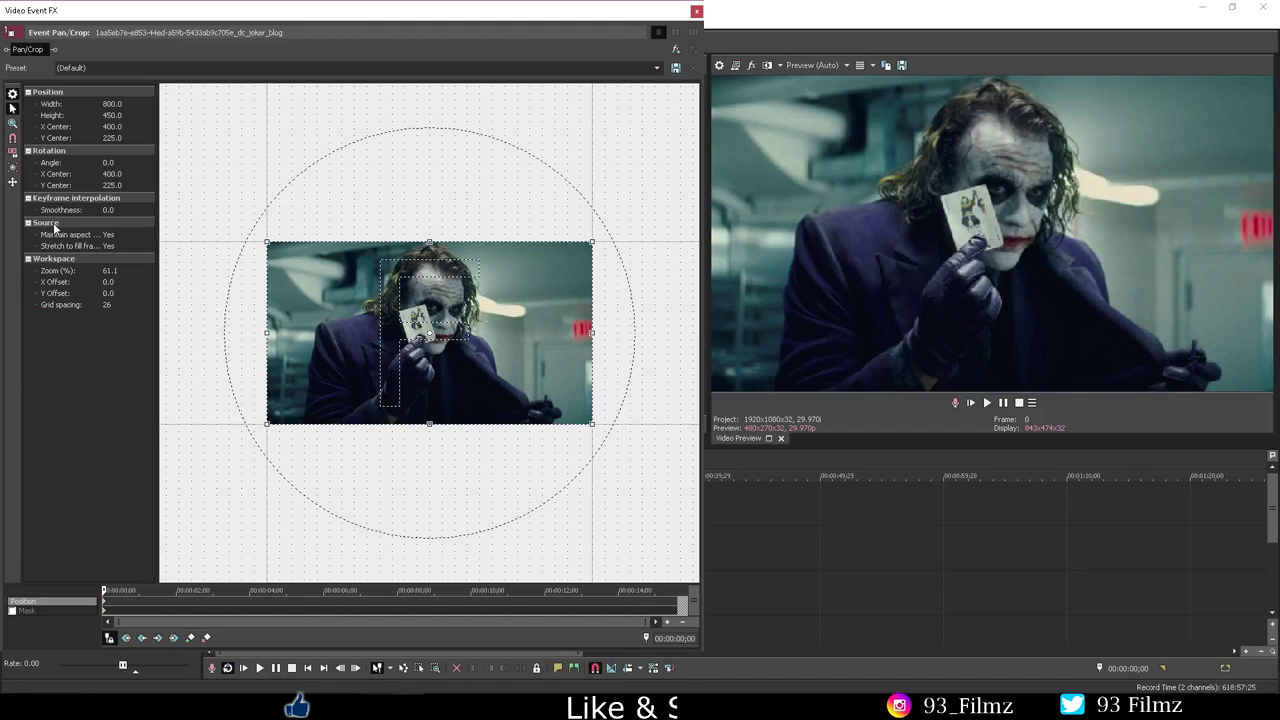
Step: Set Maintain aspect ratio to No and distort the crop frame to about 240 by 697 at an angle of 8.9
{"action": "left_click", "coordinate": [113, 240]}
{"action": "left_click", "coordinate": [121, 253]}
{"action": "left_click_drag", "start_coordinate": [268, 246], "coordinate": [381, 141]}
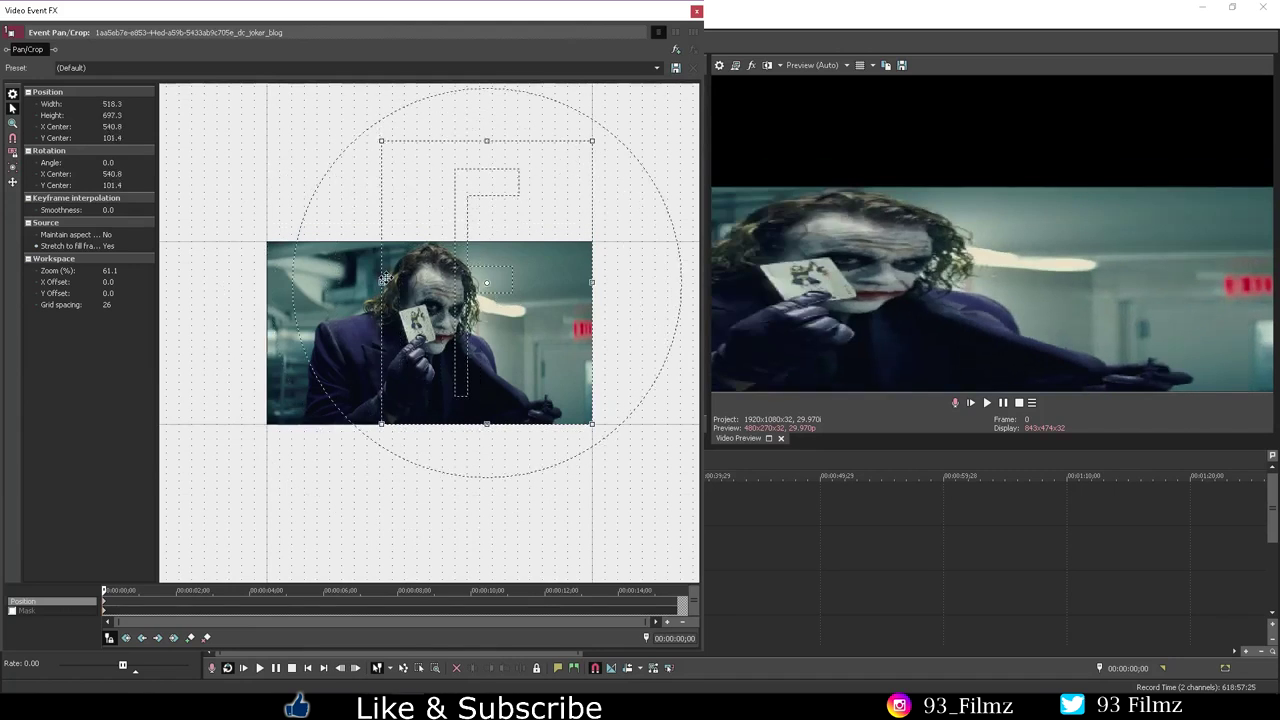
{"action": "left_click_drag", "start_coordinate": [592, 282], "coordinate": [479, 283]}
{"action": "left_click_drag", "start_coordinate": [430, 428], "coordinate": [409, 425]}
Step: Restore the clip's original framing and set Maintain aspect ratio to Yes
{"action": "right_click", "coordinate": [456, 336]}
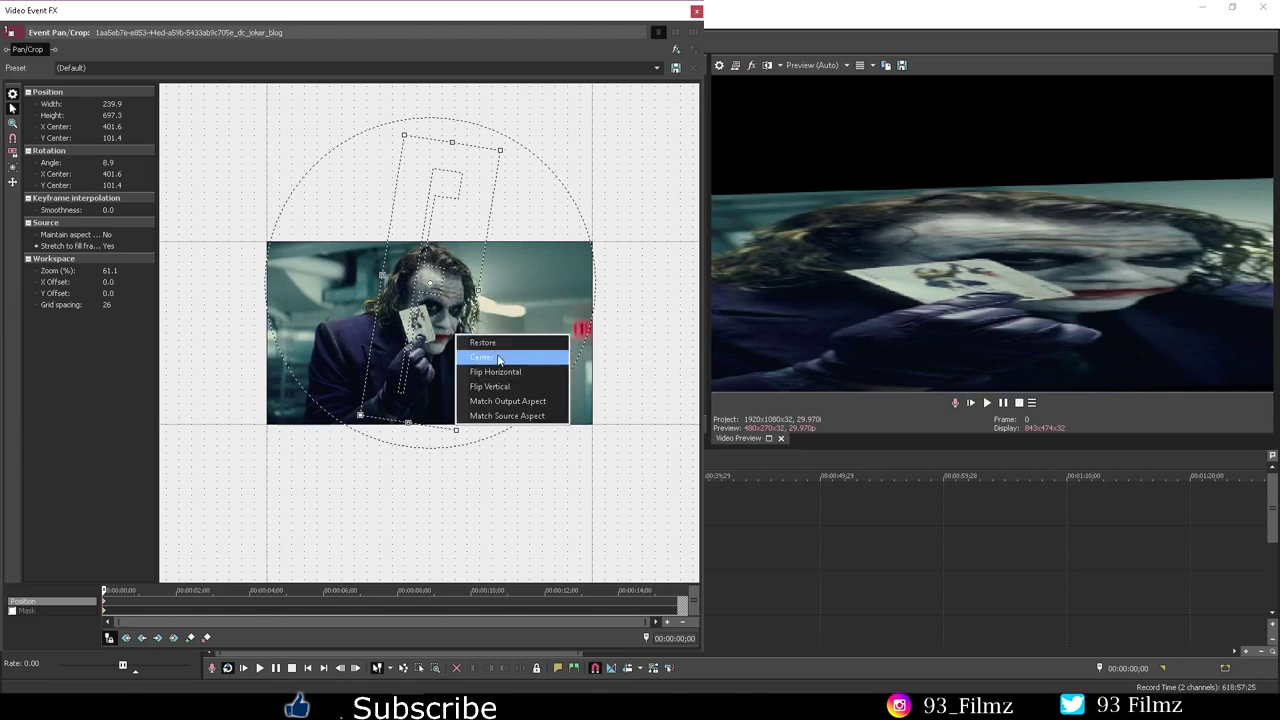
{"action": "left_click", "coordinate": [483, 342]}
{"action": "left_click", "coordinate": [106, 235]}
{"action": "left_click", "coordinate": [112, 251]}
Step: Set Stretch to fill frame to No, try reshaping the crop frame to about 417 by 520, and restore the framing
{"action": "left_click", "coordinate": [103, 247]}
{"action": "left_click", "coordinate": [147, 246]}
{"action": "left_click", "coordinate": [133, 266]}
{"action": "left_click_drag", "start_coordinate": [278, 242], "coordinate": [424, 212]}
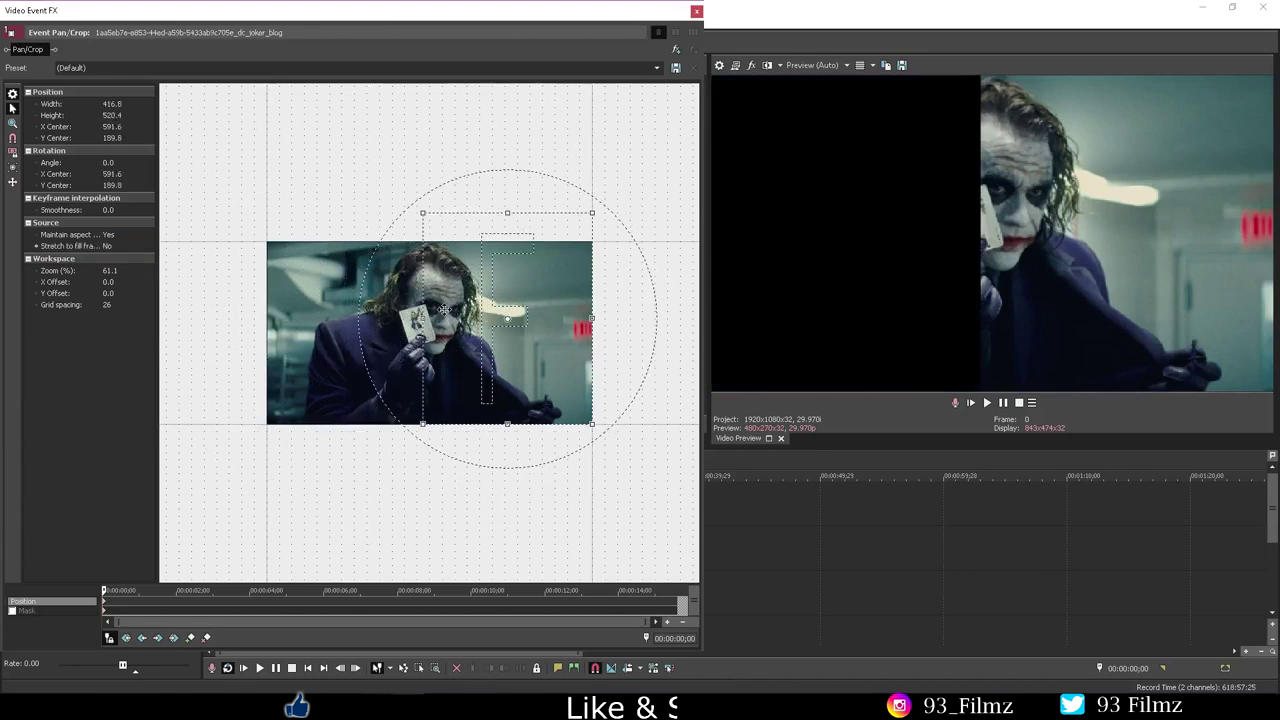
{"action": "left_click_drag", "start_coordinate": [349, 307], "coordinate": [200, 172]}
{"action": "right_click", "coordinate": [499, 292]}
{"action": "left_click", "coordinate": [503, 297]}
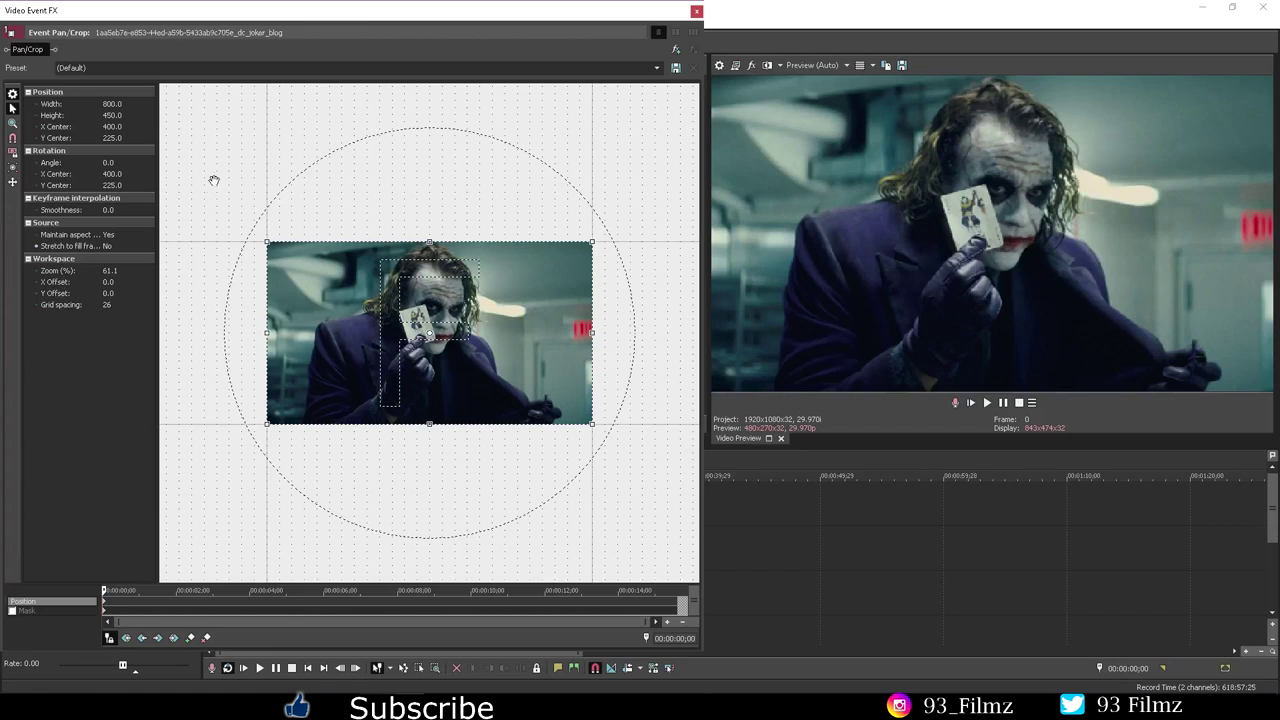
Step: Try enlarging the crop frame from its upper-left corner, and restore the original framing
{"action": "scroll", "coordinate": [246, 165], "scroll_direction": "down", "scroll_amount": 1}
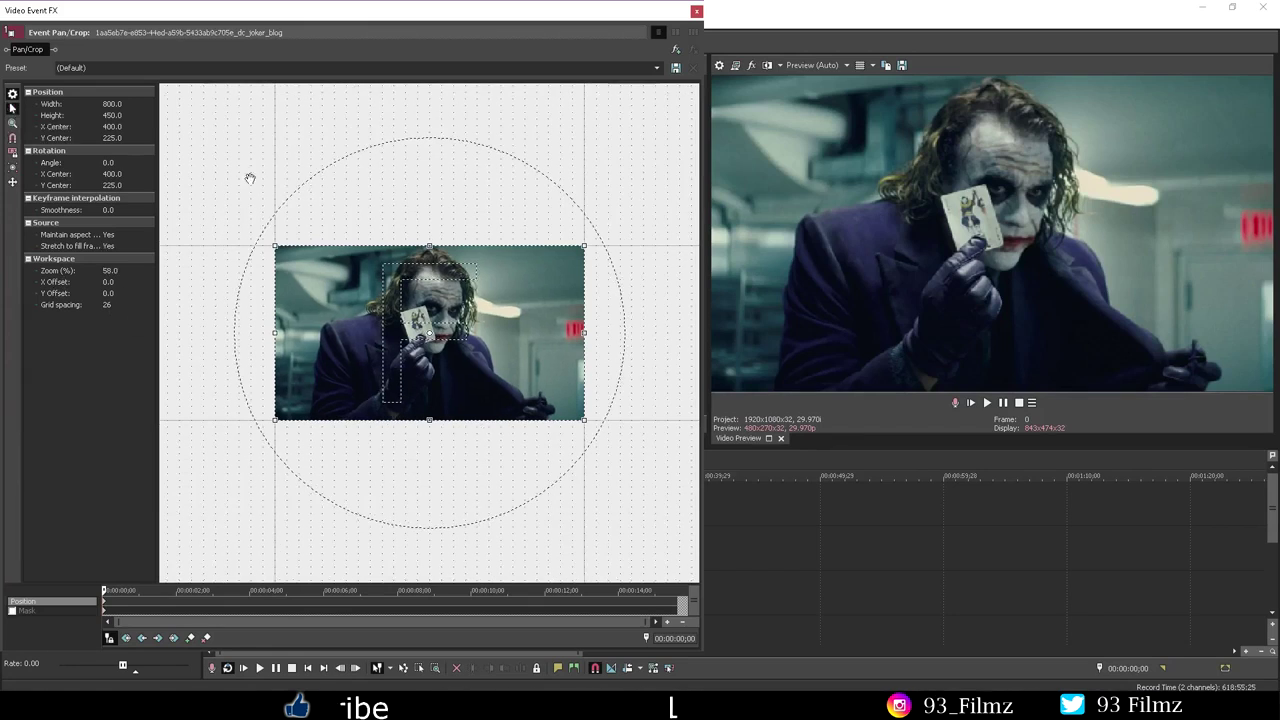
{"action": "left_click_drag", "start_coordinate": [275, 244], "coordinate": [234, 225]}
{"action": "right_click", "coordinate": [298, 283]}
{"action": "left_click", "coordinate": [306, 293]}
Step: Use the Zoom Edit tool to zoom the crop workspace in and out
{"action": "left_click", "coordinate": [14, 123]}
{"action": "left_click", "coordinate": [311, 313]}
{"action": "left_click", "coordinate": [441, 333]}
{"action": "right_click", "coordinate": [440, 333]}
{"action": "right_click", "coordinate": [440, 332]}
{"action": "right_click", "coordinate": [439, 331]}
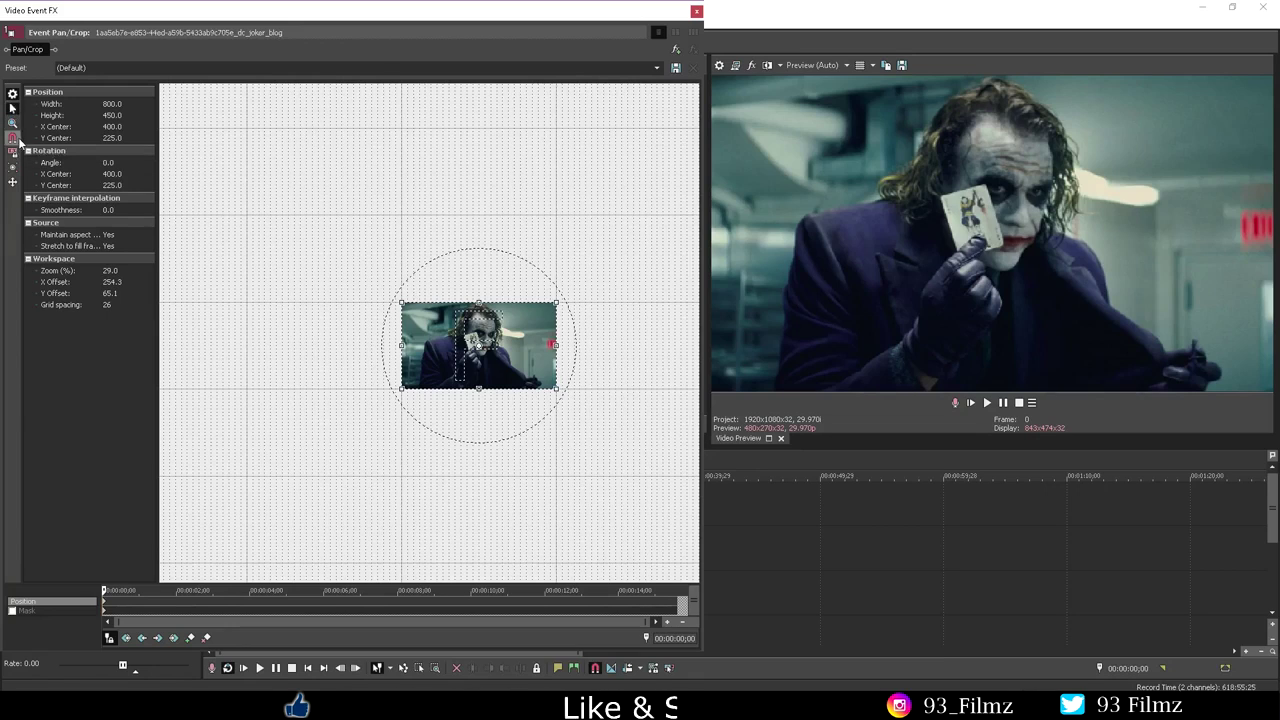
Step: With snapping enabled, try moving the crop frame to a centre of about X 123, Y 69, and restore the framing
{"action": "scroll", "coordinate": [360, 338], "scroll_direction": "up", "scroll_amount": 1}
{"action": "scroll", "coordinate": [330, 365], "scroll_direction": "up", "scroll_amount": 9}
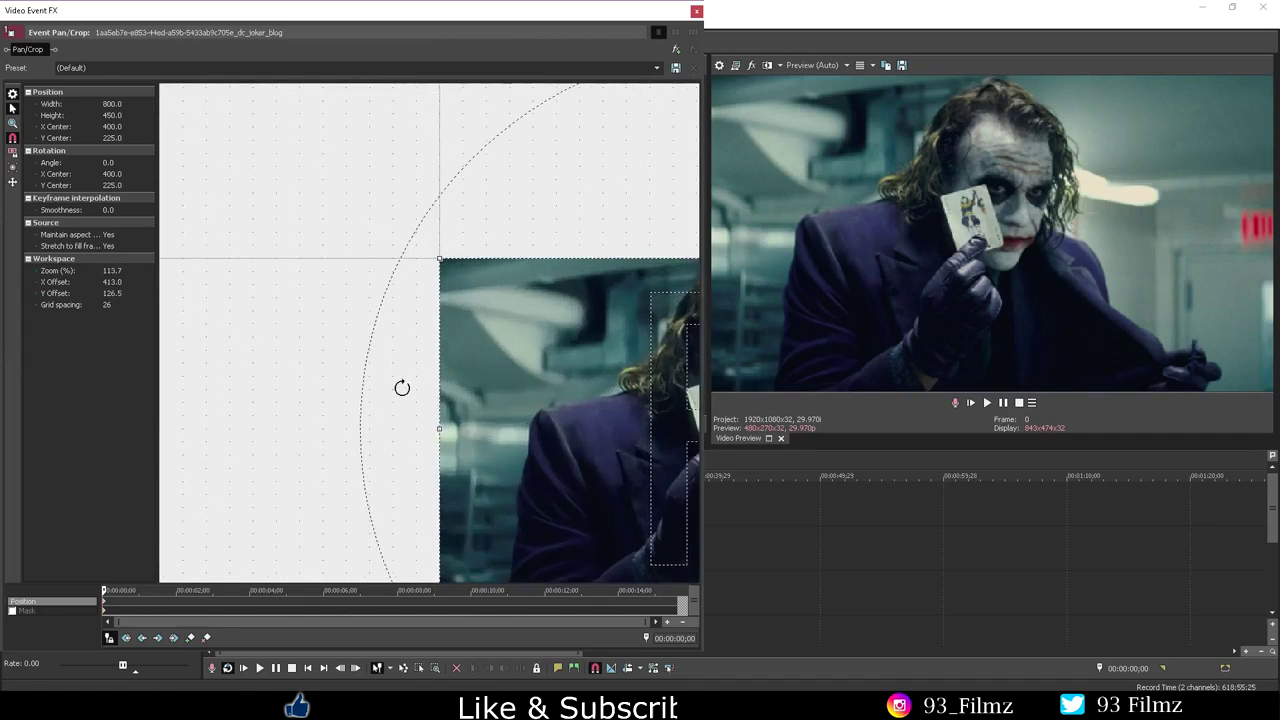
{"action": "left_click_drag", "start_coordinate": [523, 378], "coordinate": [425, 380]}
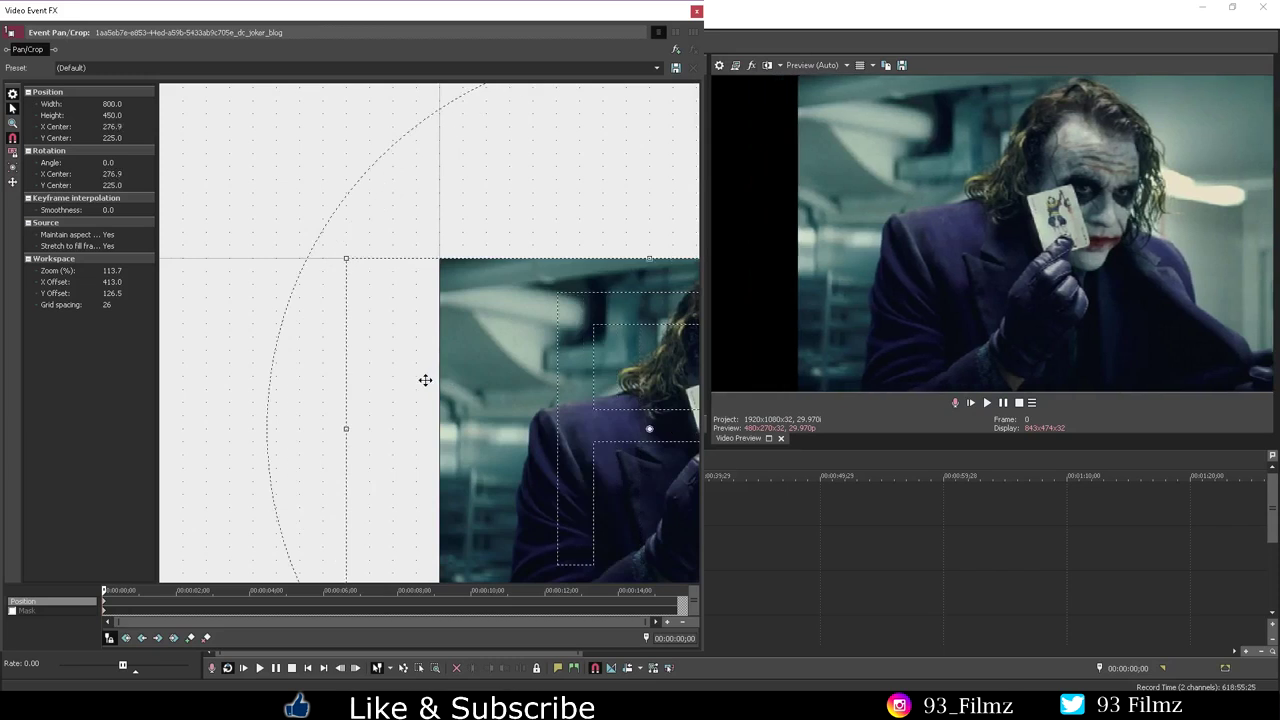
{"action": "left_click_drag", "start_coordinate": [510, 306], "coordinate": [391, 191]}
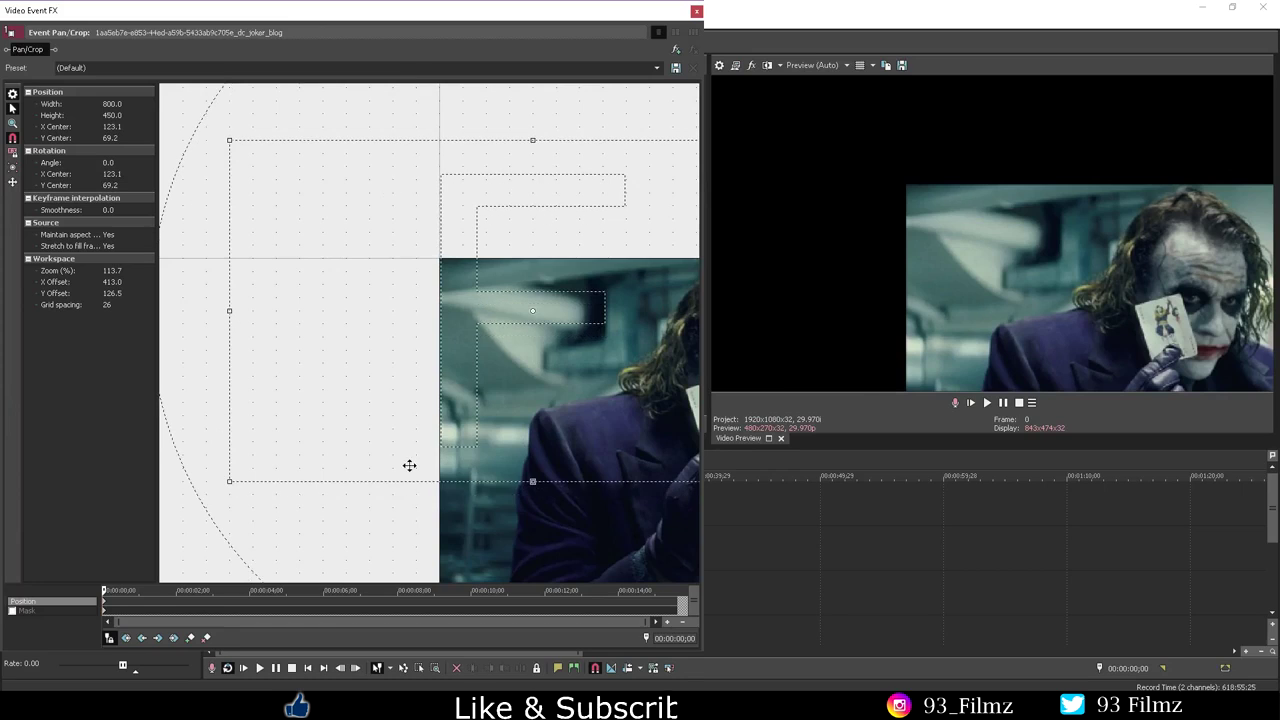
{"action": "right_click", "coordinate": [515, 382]}
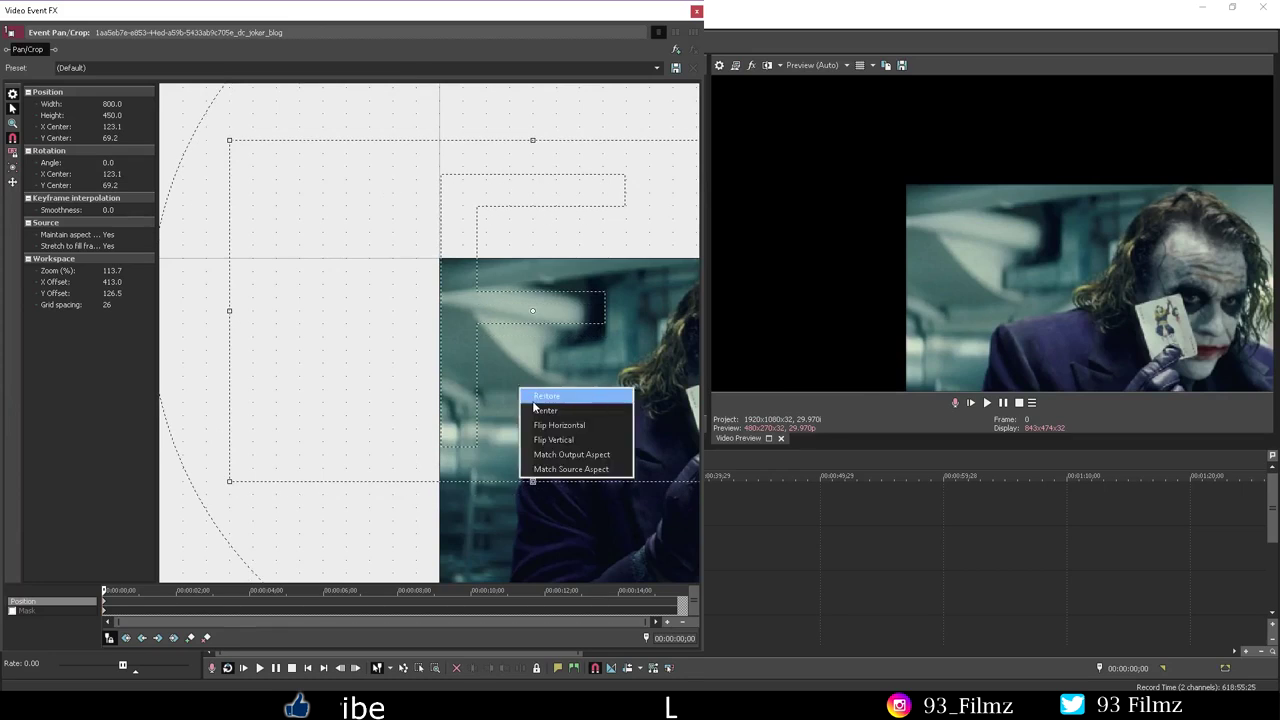
{"action": "left_click", "coordinate": [545, 392]}
Step: Shift the crop frame around with snapping on, ending with its centre at about X 400, Y 277
{"action": "scroll", "coordinate": [580, 421], "scroll_direction": "down", "scroll_amount": 7}
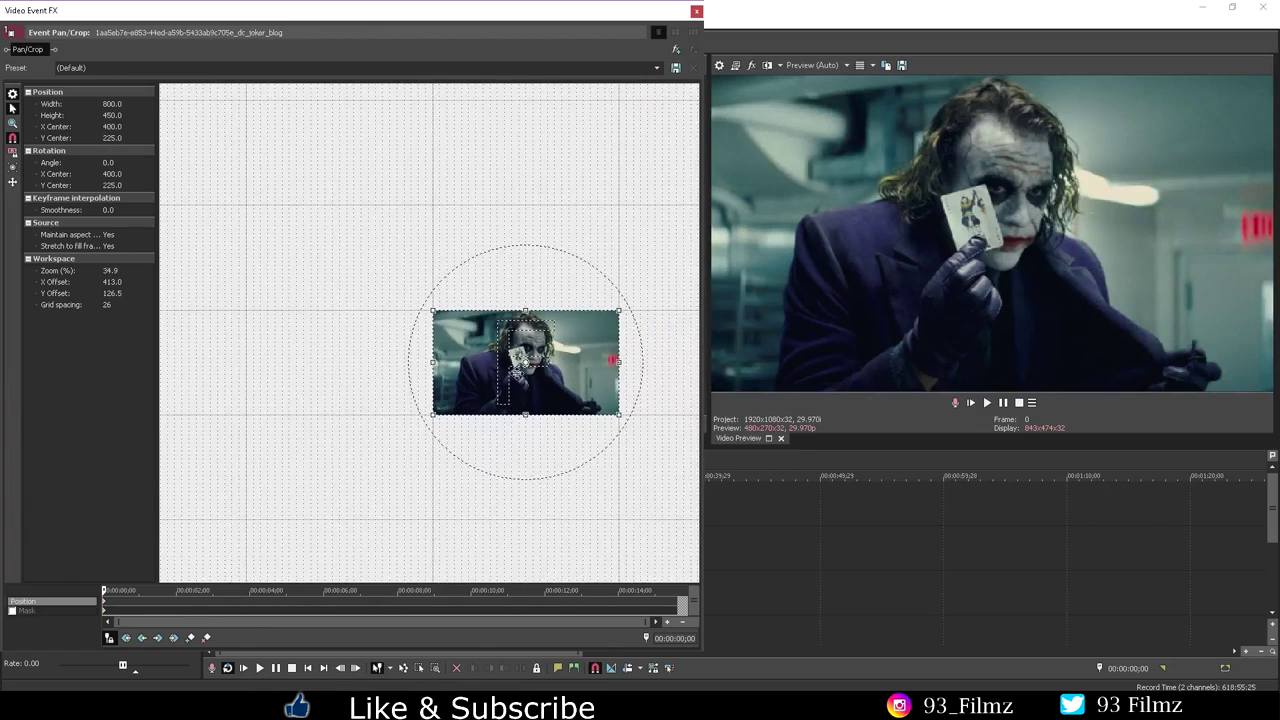
{"action": "key", "text": "Left"}
{"action": "key", "text": "Left"}
{"action": "key", "text": "Left"}
{"action": "key", "text": "Left"}
{"action": "key", "text": "Left"}
{"action": "key", "text": "Left"}
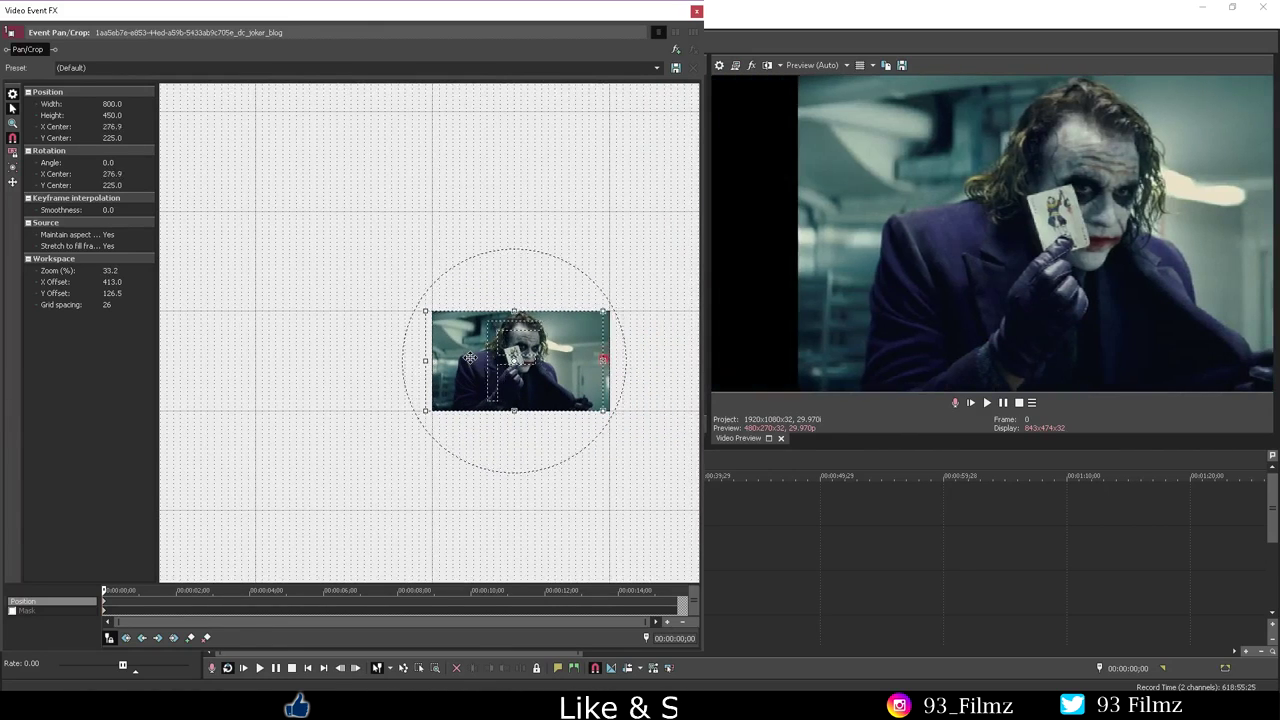
{"action": "key", "text": "Down"}
{"action": "key", "text": "Down"}
{"action": "key", "text": "Down"}
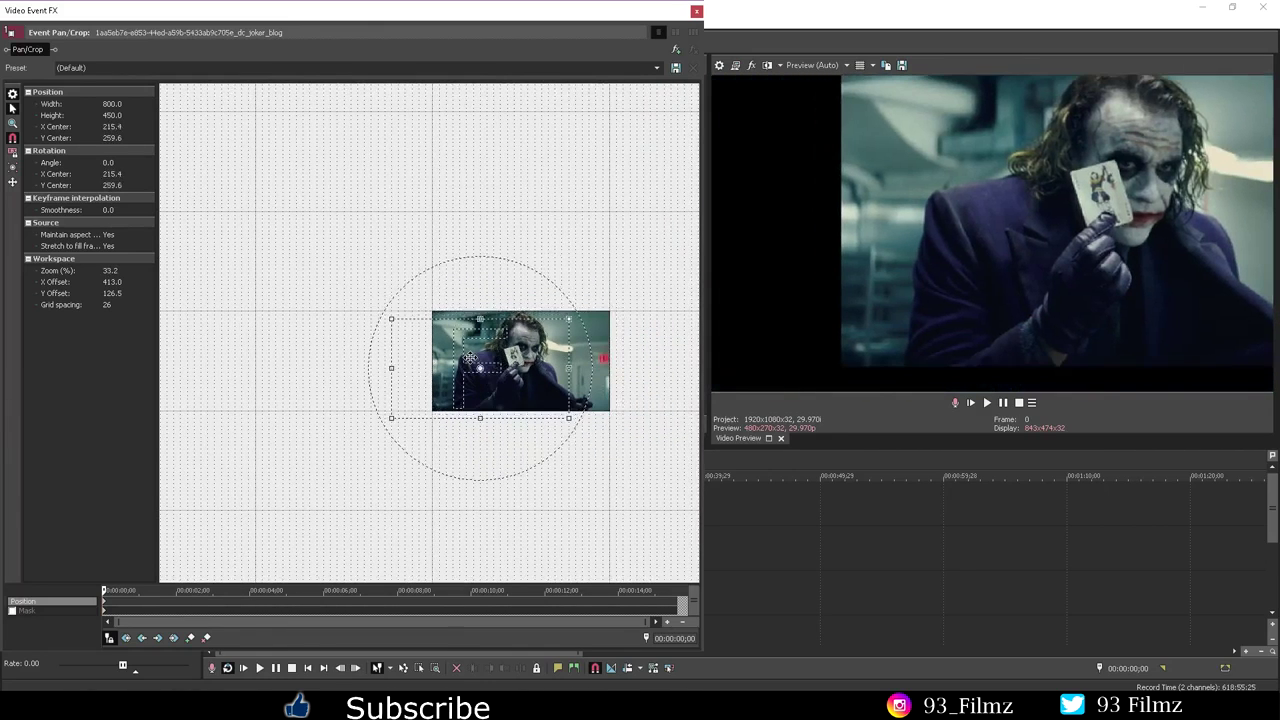
{"action": "key", "text": "Right"}
{"action": "key", "text": "Right"}
{"action": "key", "text": "Right"}
{"action": "key", "text": "Right"}
{"action": "key", "text": "Right"}
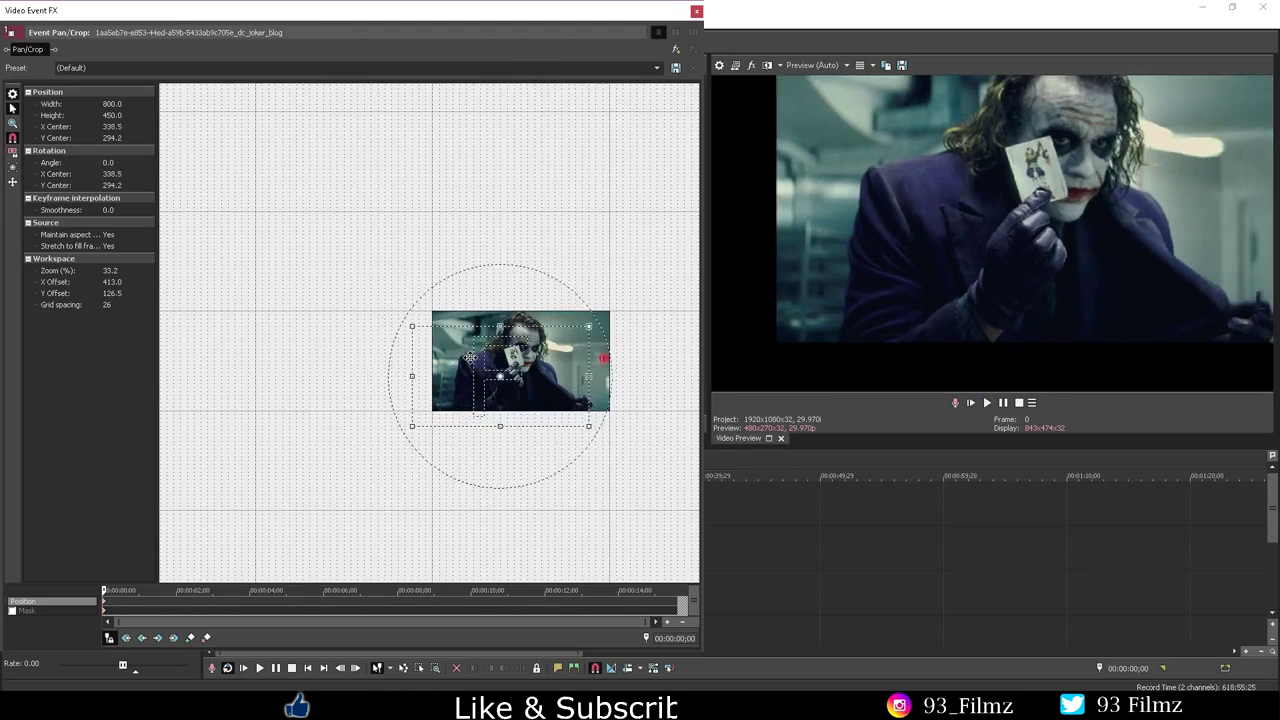
{"action": "key", "text": "Up"}
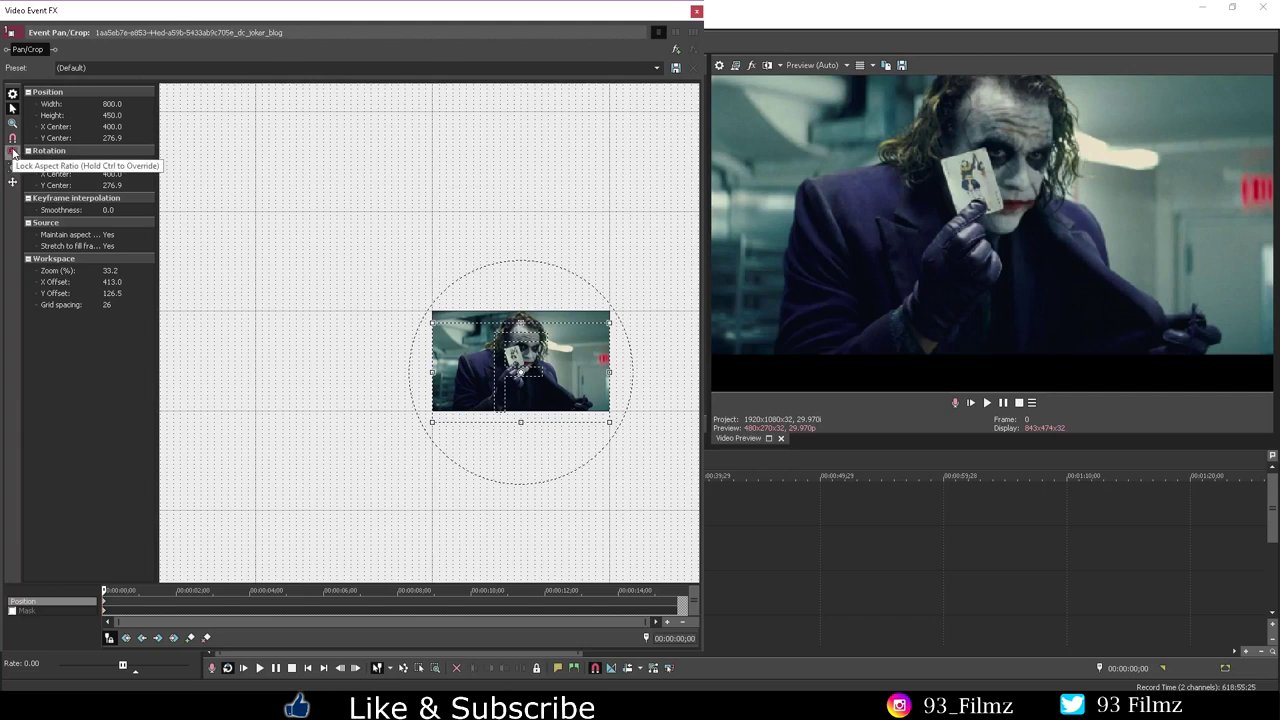
Step: Turn on Lock Aspect Ratio and restore the clip's original framing
{"action": "left_click", "coordinate": [13, 152]}
{"action": "right_click", "coordinate": [444, 352]}
{"action": "left_click", "coordinate": [470, 378]}
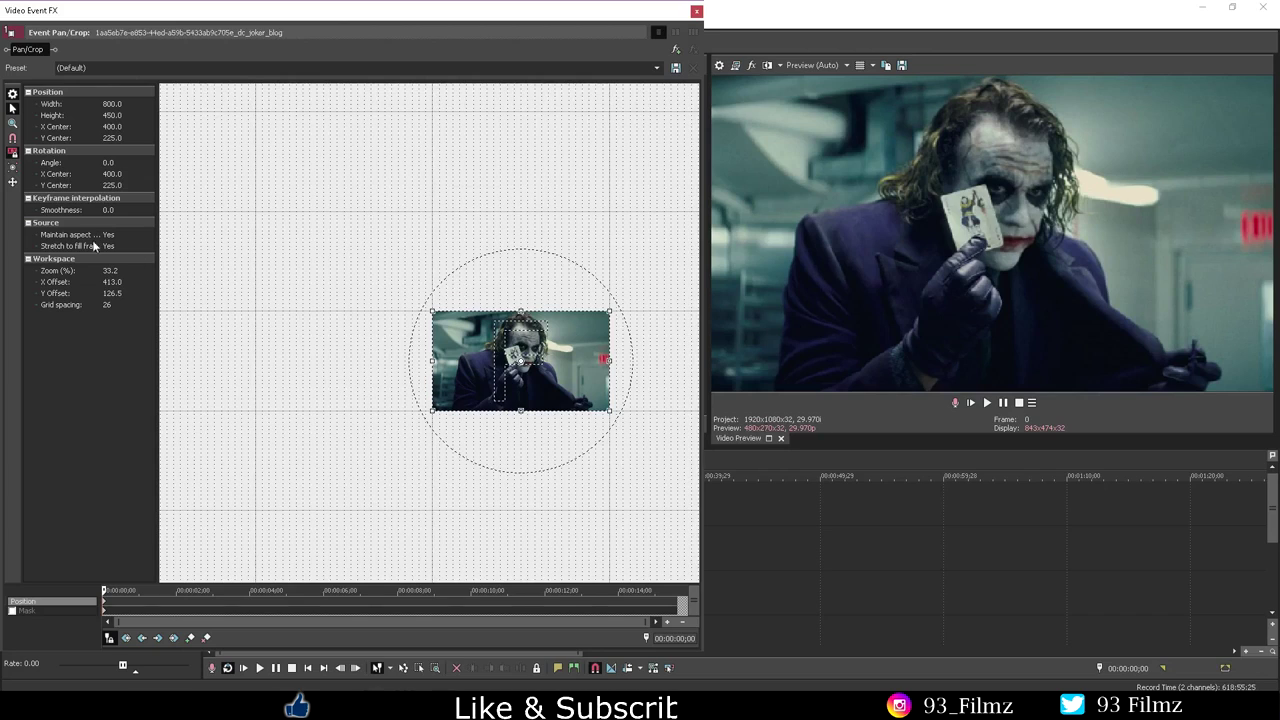
Step: Set Maintain aspect ratio to No, try distorting the crop frame to about 387 by 513, and restore the framing
{"action": "left_click", "coordinate": [112, 234]}
{"action": "left_click", "coordinate": [125, 258]}
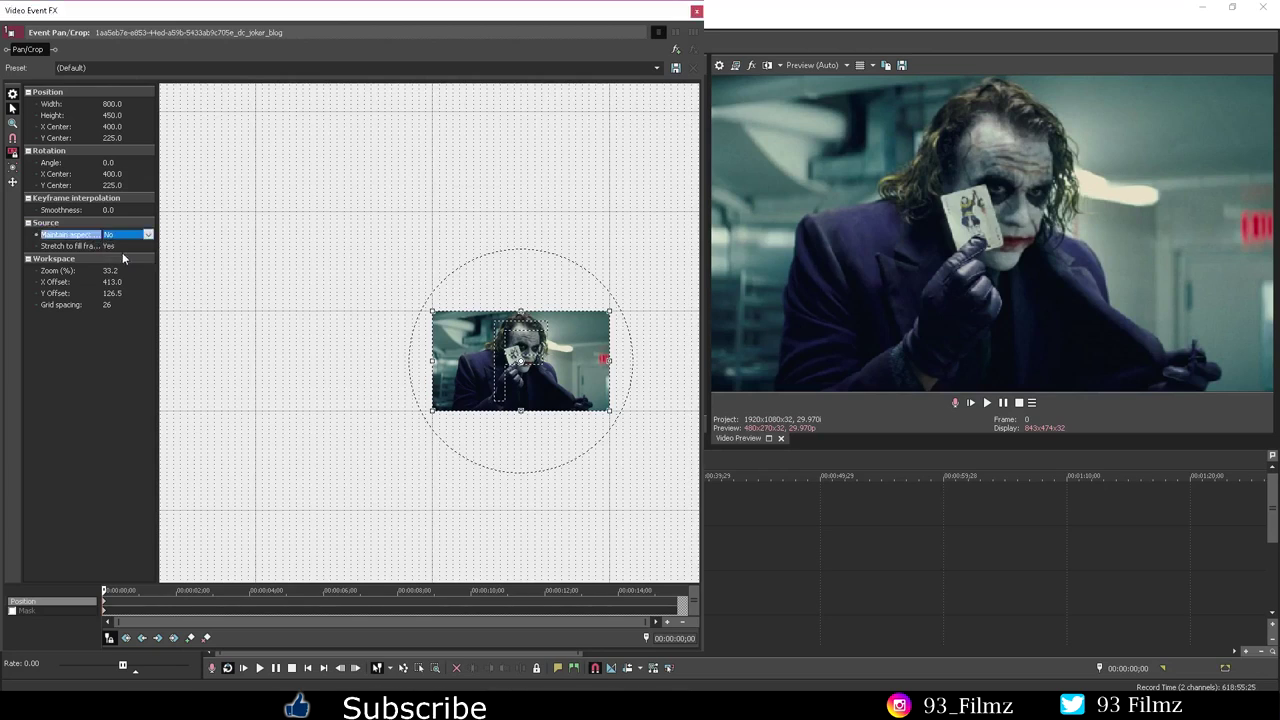
{"action": "left_click", "coordinate": [382, 304]}
{"action": "left_click_drag", "start_coordinate": [432, 311], "coordinate": [331, 297]}
{"action": "left_click_drag", "start_coordinate": [607, 357], "coordinate": [525, 359]}
{"action": "left_click_drag", "start_coordinate": [332, 356], "coordinate": [427, 369]}
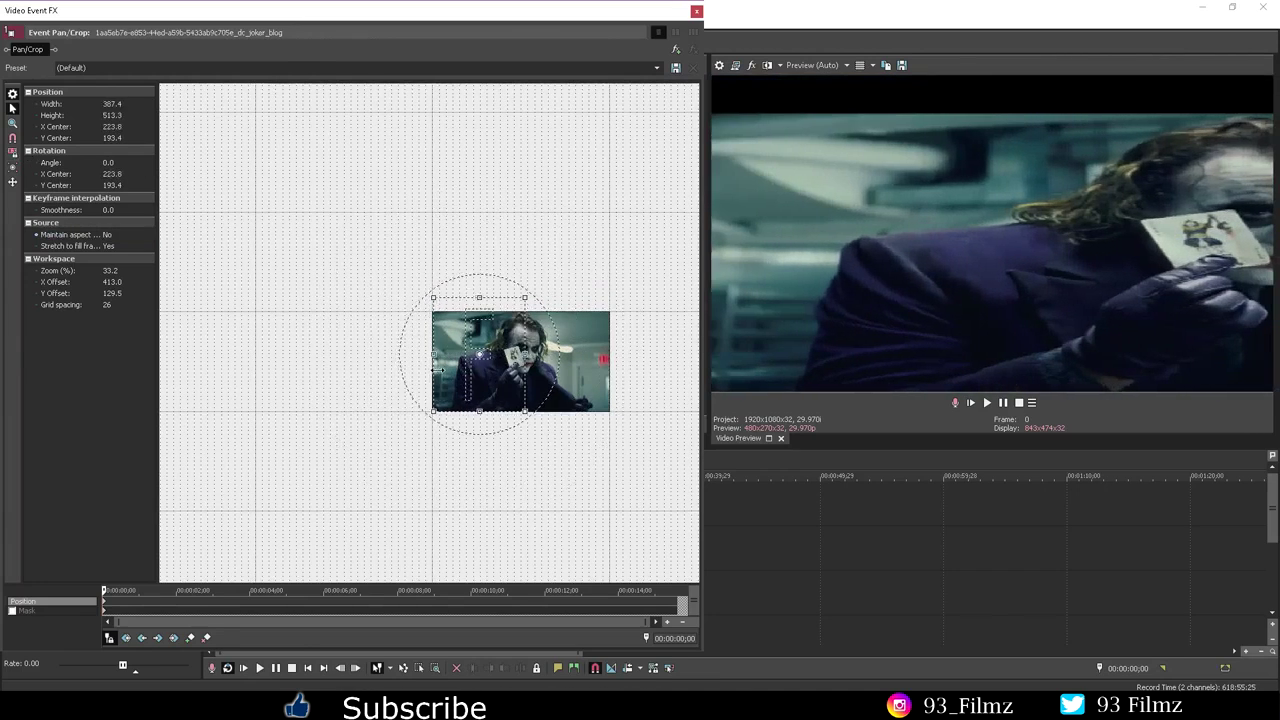
{"action": "right_click", "coordinate": [511, 344]}
{"action": "left_click", "coordinate": [530, 354]}
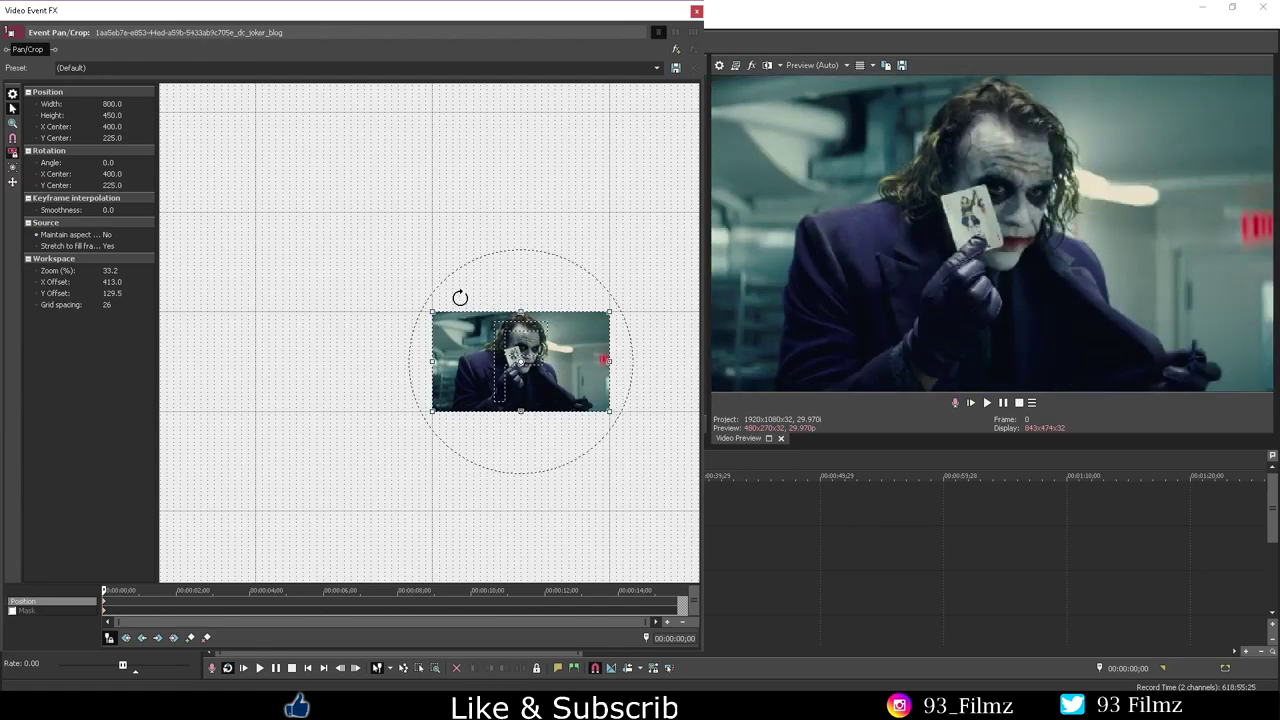
Step: Try enlarging the crop frame with its aspect ratio locked, restore the framing, and set Maintain aspect ratio to Yes
{"action": "left_click_drag", "start_coordinate": [432, 311], "coordinate": [380, 282]}
{"action": "left_click_drag", "start_coordinate": [628, 423], "coordinate": [688, 457]}
{"action": "right_click", "coordinate": [460, 362]}
{"action": "left_click", "coordinate": [490, 374]}
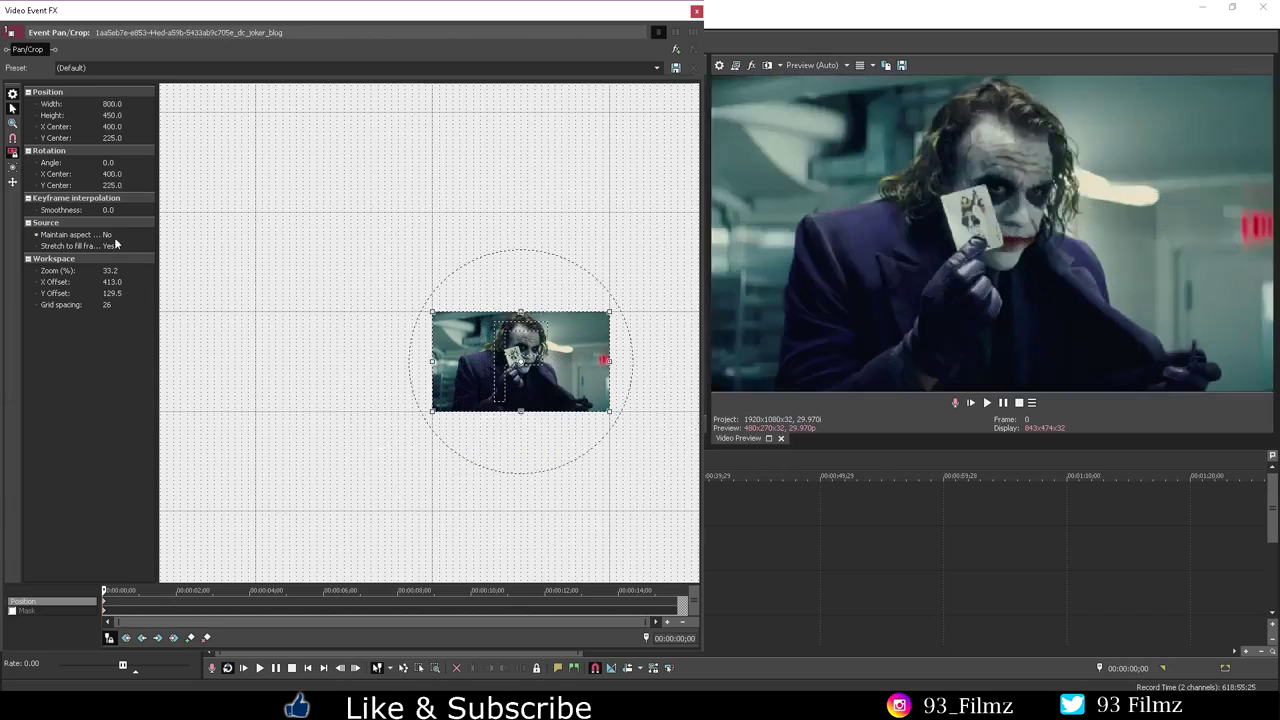
{"action": "left_click", "coordinate": [120, 235]}
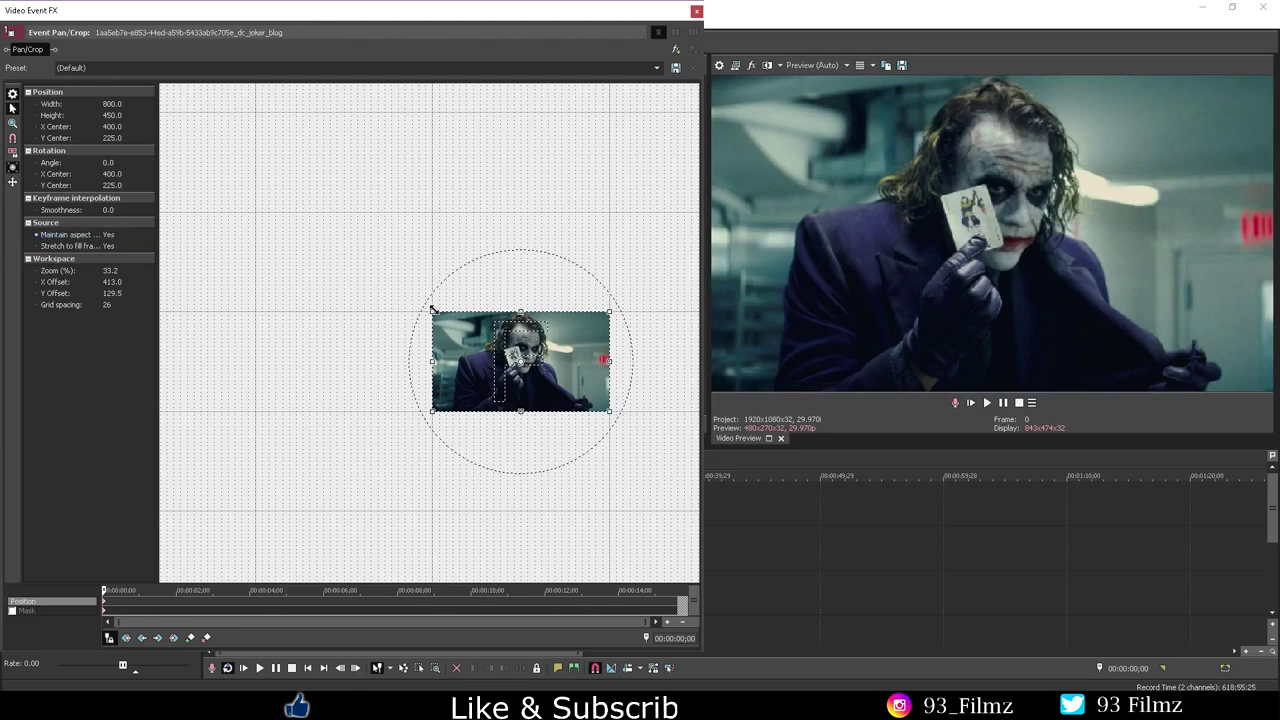
Step: Try enlarging the crop frame about its centre to about 1836 by 1342, and restore the original framing
{"action": "left_click_drag", "start_coordinate": [432, 308], "coordinate": [317, 213]}
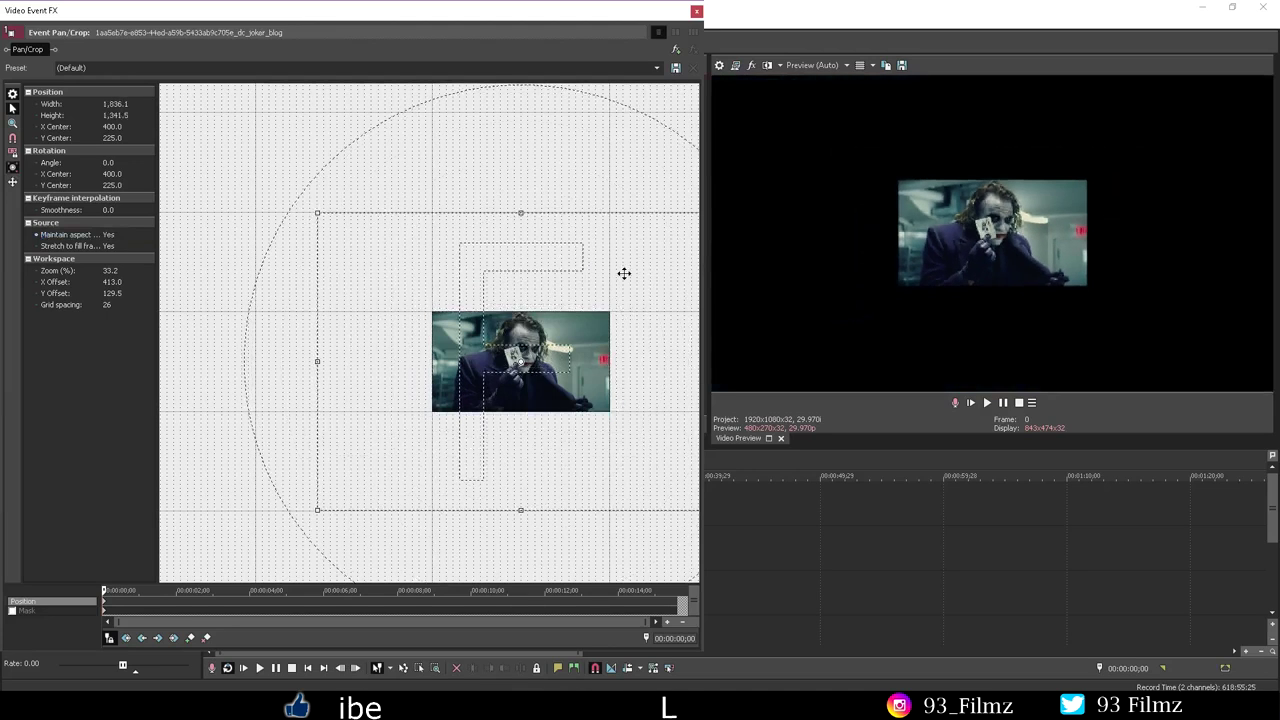
{"action": "right_click", "coordinate": [581, 293]}
{"action": "left_click", "coordinate": [598, 302]}
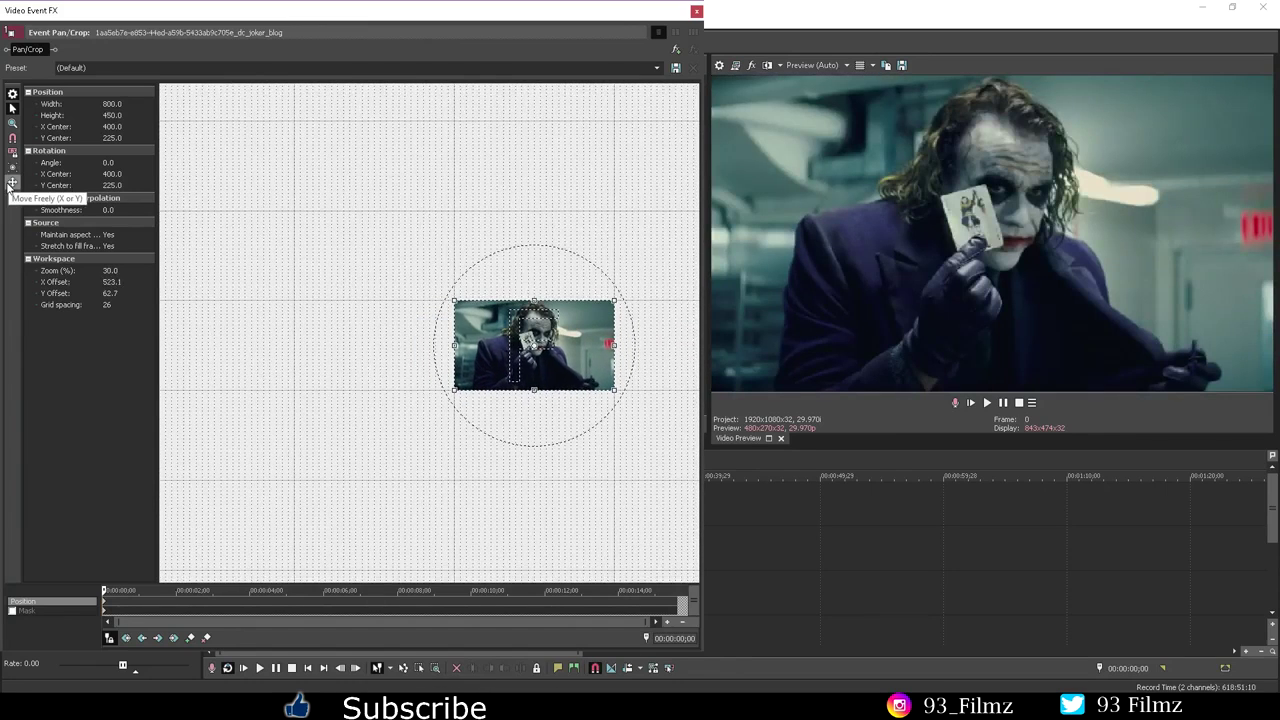
Step: Try adjusting the crop frame from its upper-left corner, and restore the original framing once more
{"action": "left_click_drag", "start_coordinate": [454, 301], "coordinate": [471, 344]}
{"action": "right_click", "coordinate": [472, 345]}
{"action": "left_click", "coordinate": [480, 349]}
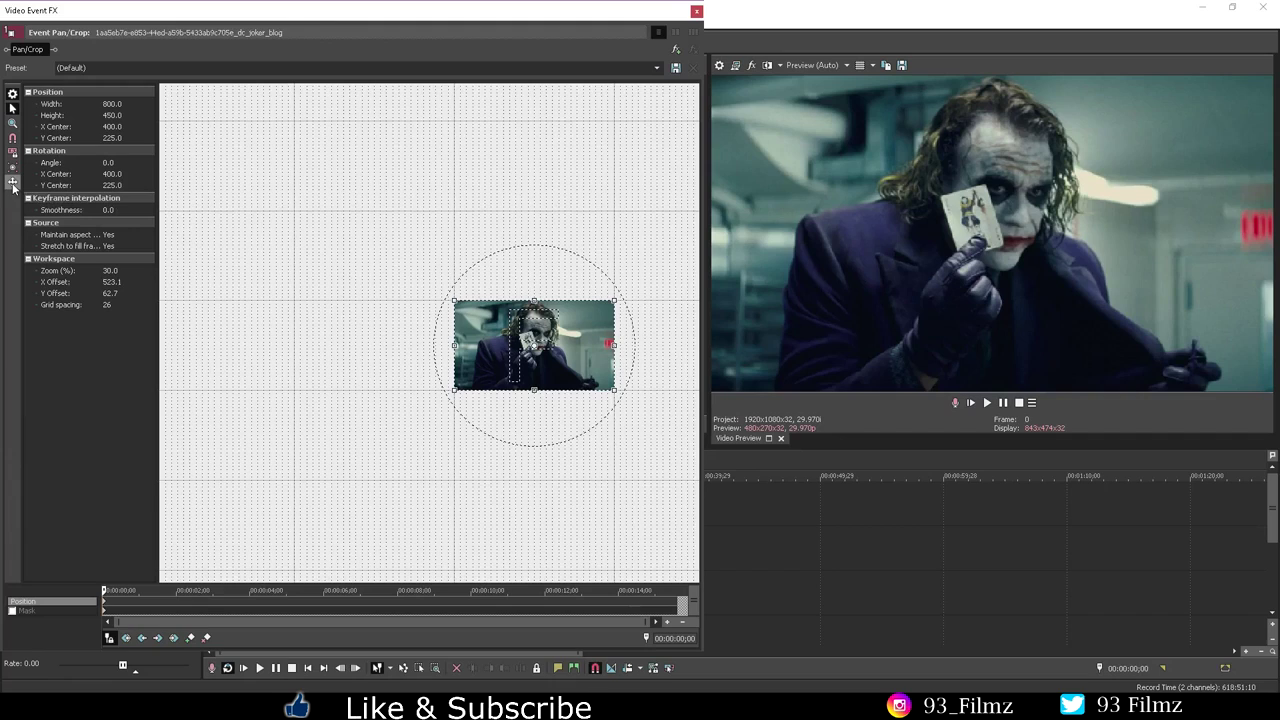
Step: Limit frame movement to X only, try shifting the crop frame to an X Center of 533.5, and restore the framing
{"action": "left_click", "coordinate": [13, 184]}
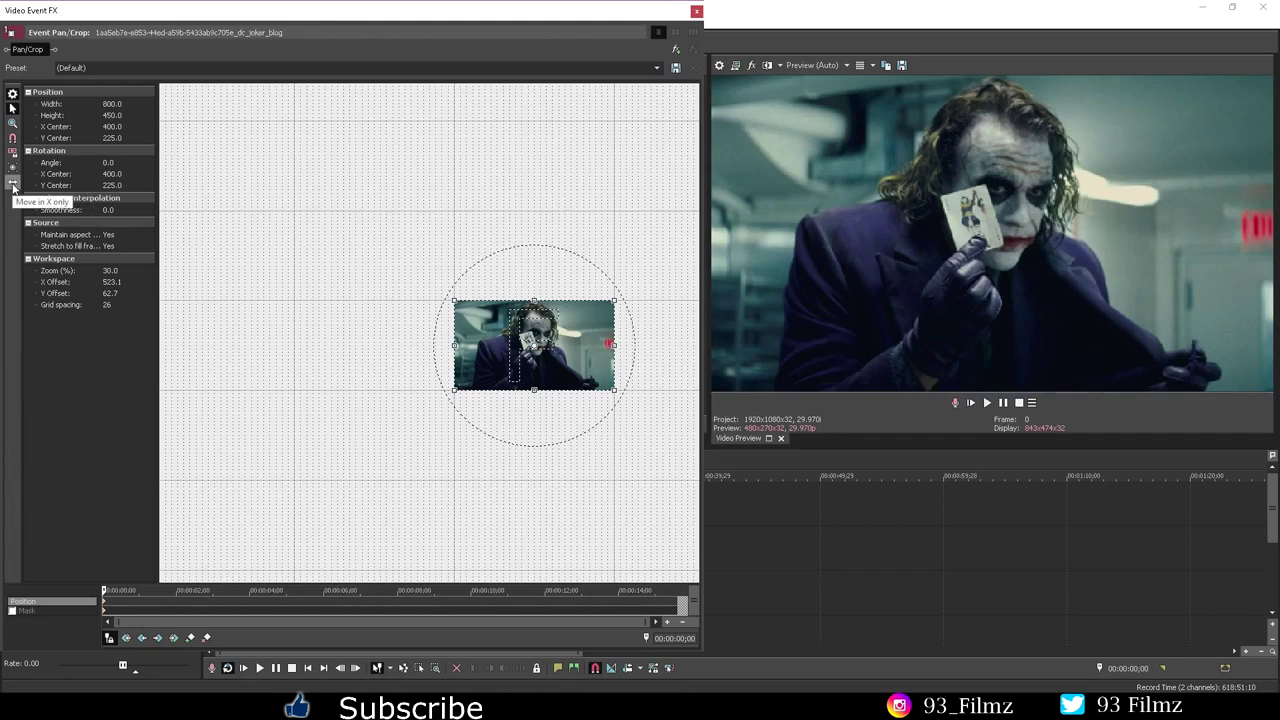
{"action": "mouse_move", "coordinate": [467, 340]}
{"action": "left_mouse_down"}
{"action": "mouse_move", "coordinate": [487, 340]}
{"action": "mouse_move", "coordinate": [472, 340]}
{"action": "left_mouse_up"}
{"action": "left_click_drag", "start_coordinate": [543, 323], "coordinate": [571, 367]}
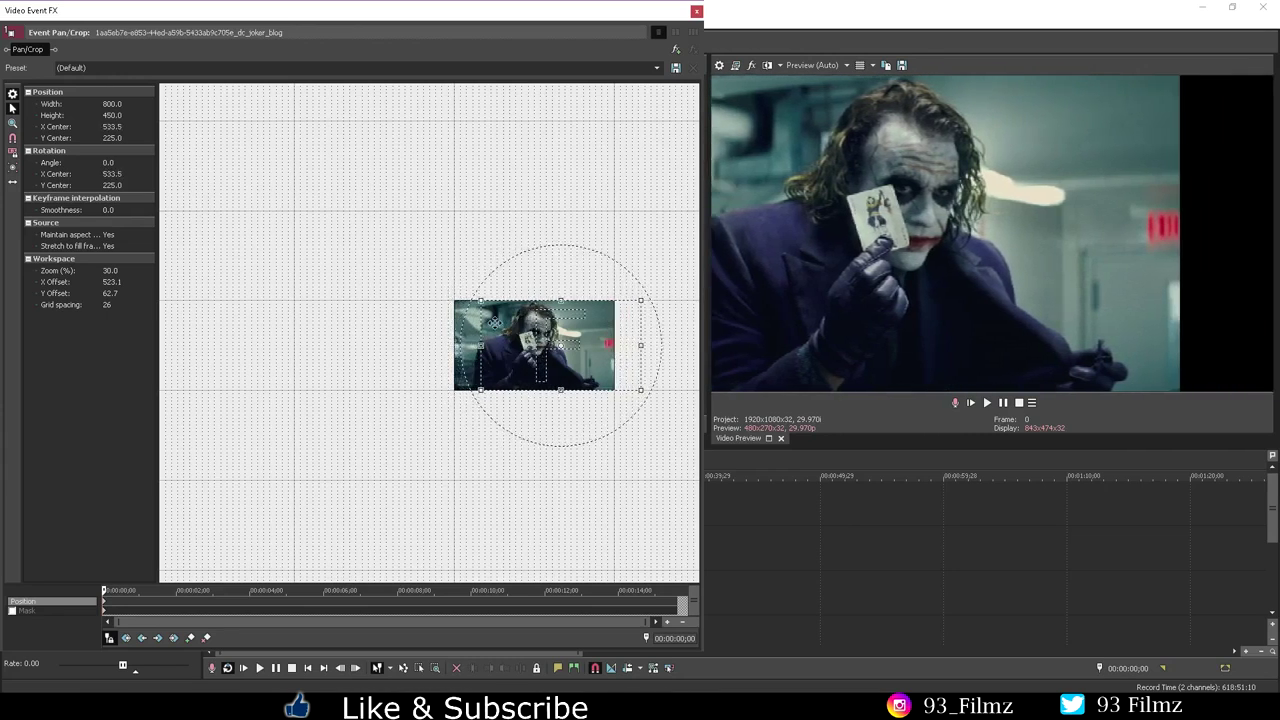
{"action": "right_click", "coordinate": [495, 324]}
{"action": "left_click", "coordinate": [514, 333]}
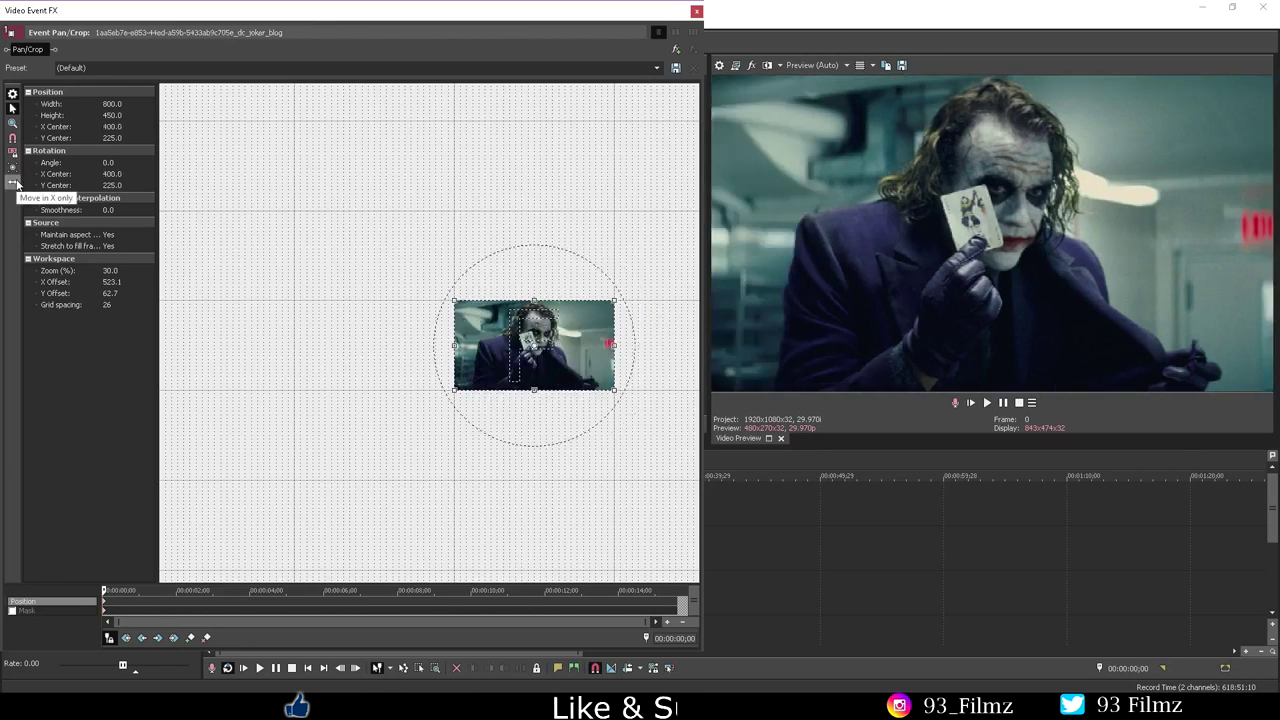
Step: Limit frame movement to Y only and try shifting the crop frame vertically
{"action": "left_click", "coordinate": [13, 182]}
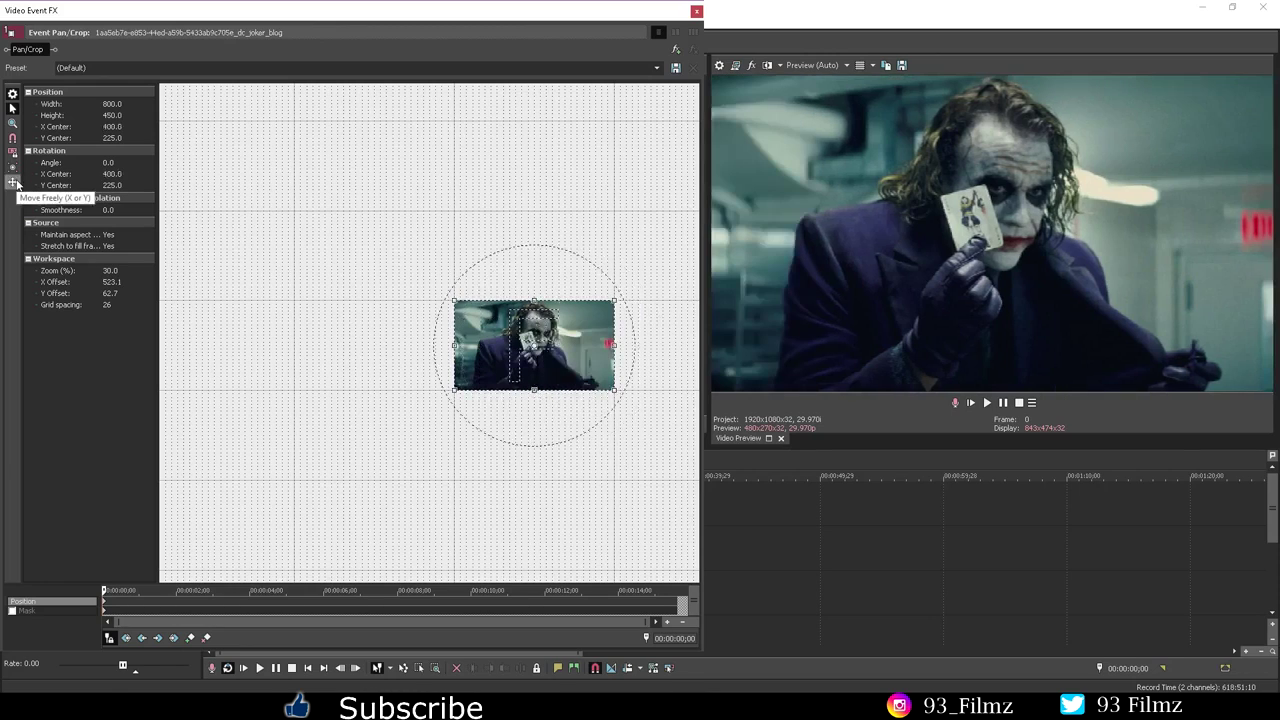
{"action": "left_click", "coordinate": [15, 182]}
{"action": "left_click", "coordinate": [15, 183]}
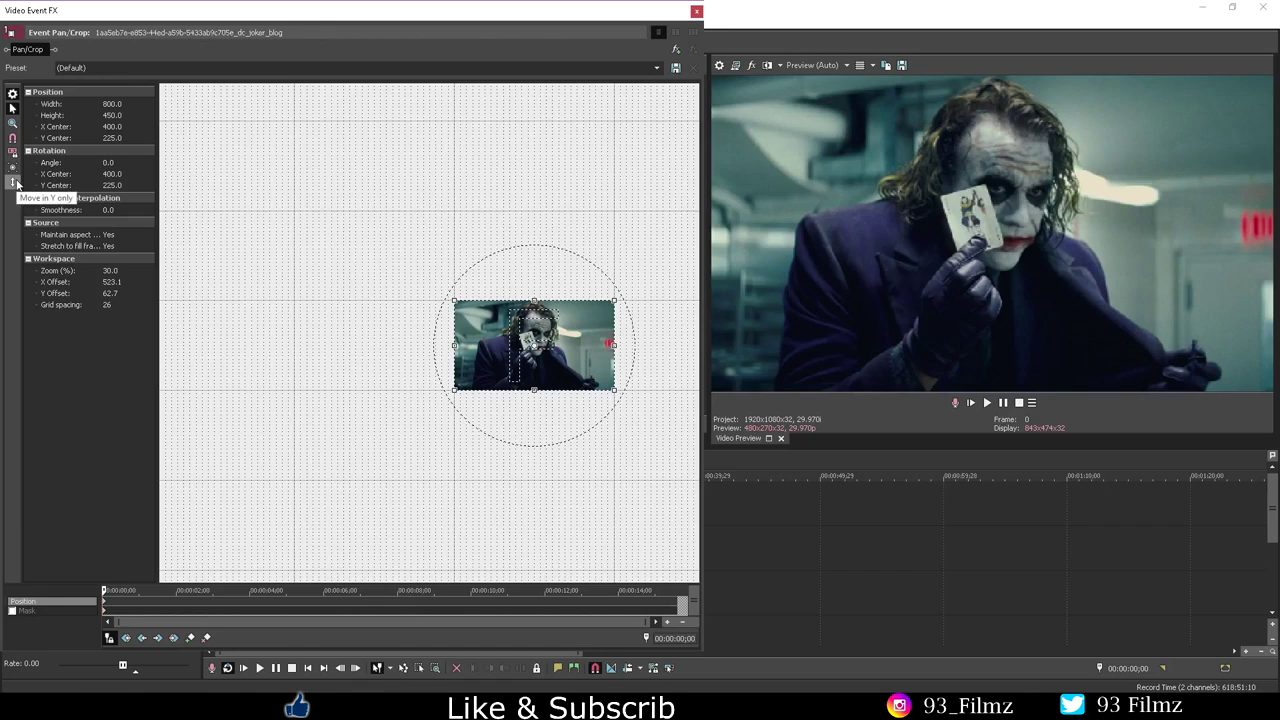
{"action": "left_click_drag", "start_coordinate": [558, 310], "coordinate": [401, 366]}
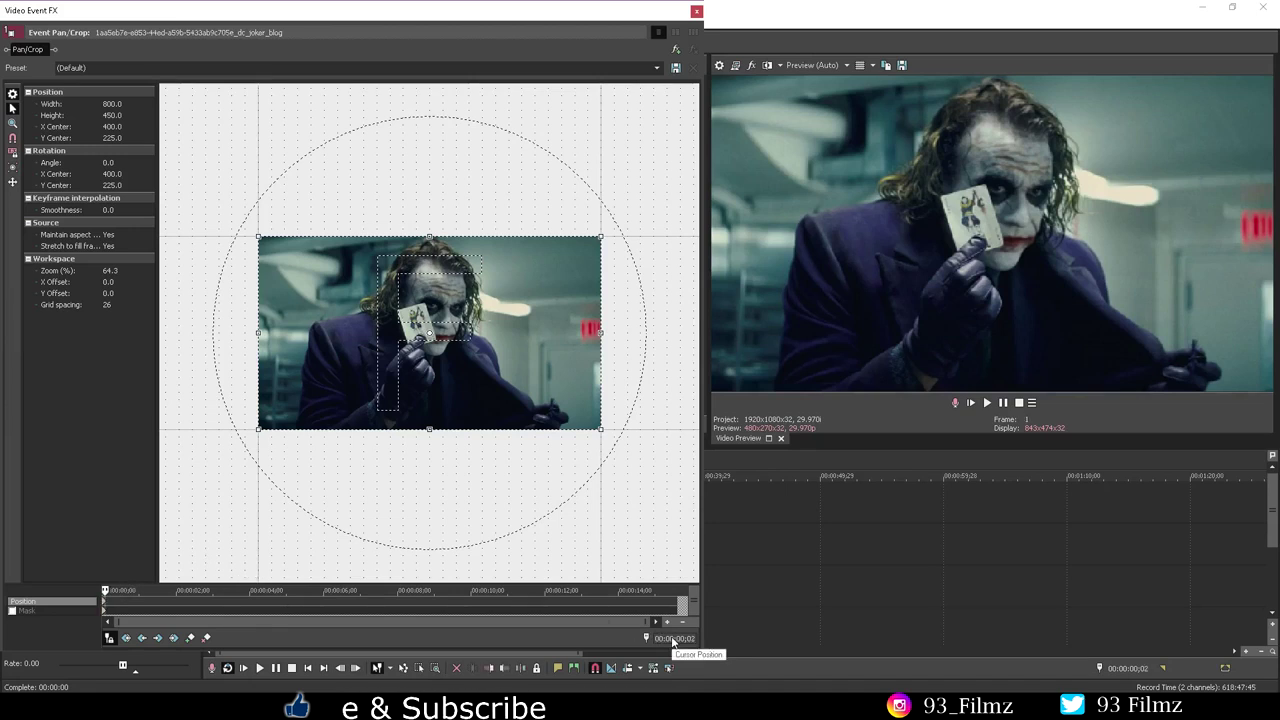
Step: Advance the keyframe timeline cursor frame by frame to 00:00:00;10
{"action": "key", "text": "Right"}
{"action": "key", "text": "Right"}
{"action": "key", "text": "Right"}
{"action": "key", "text": "Right"}
{"action": "key", "text": "Right"}
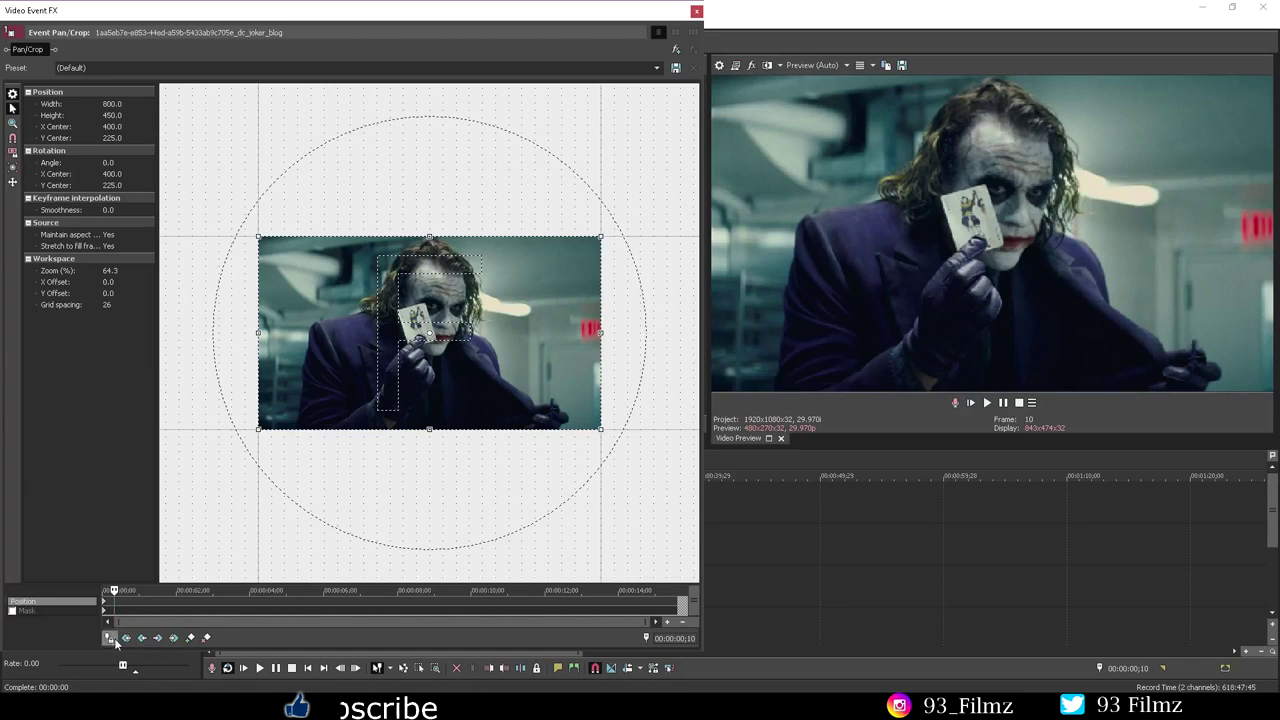
Step: With cursor sync off, place the project cursor on the space image clip and the Joker clip's Pan/Crop cursor at 00:00:06;03
{"action": "left_click", "coordinate": [697, 12]}
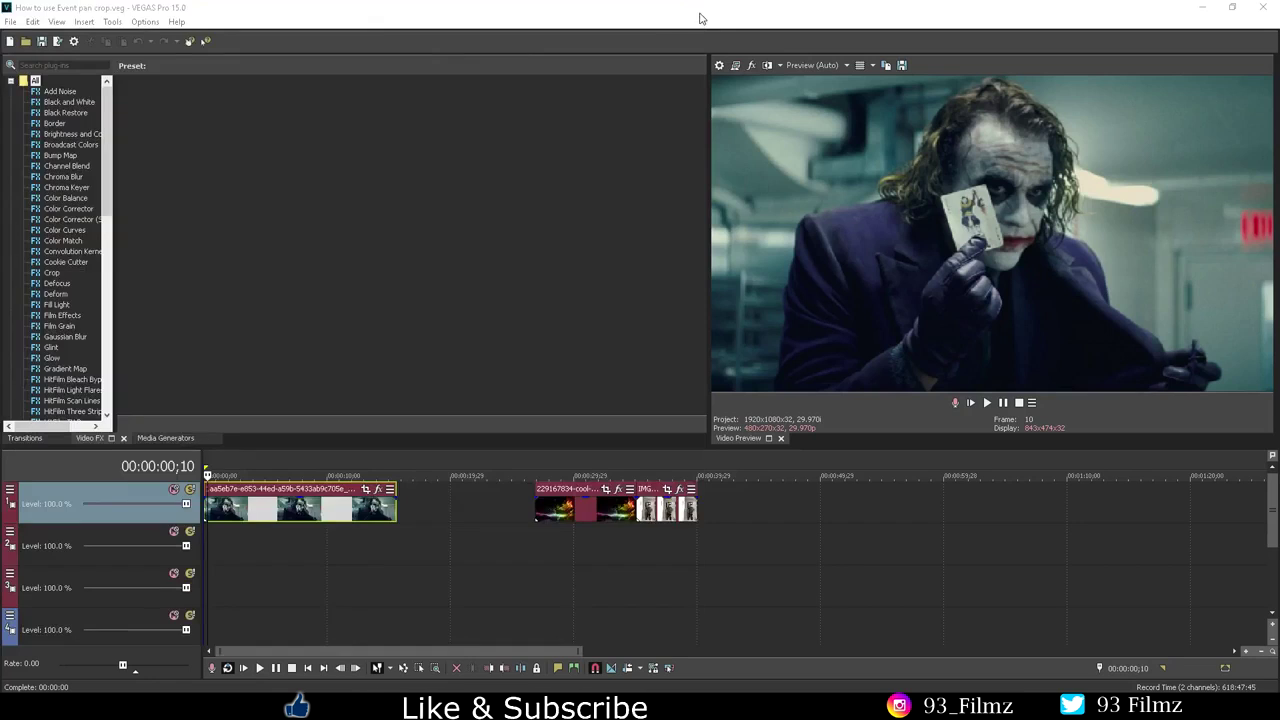
{"action": "left_click", "coordinate": [542, 503]}
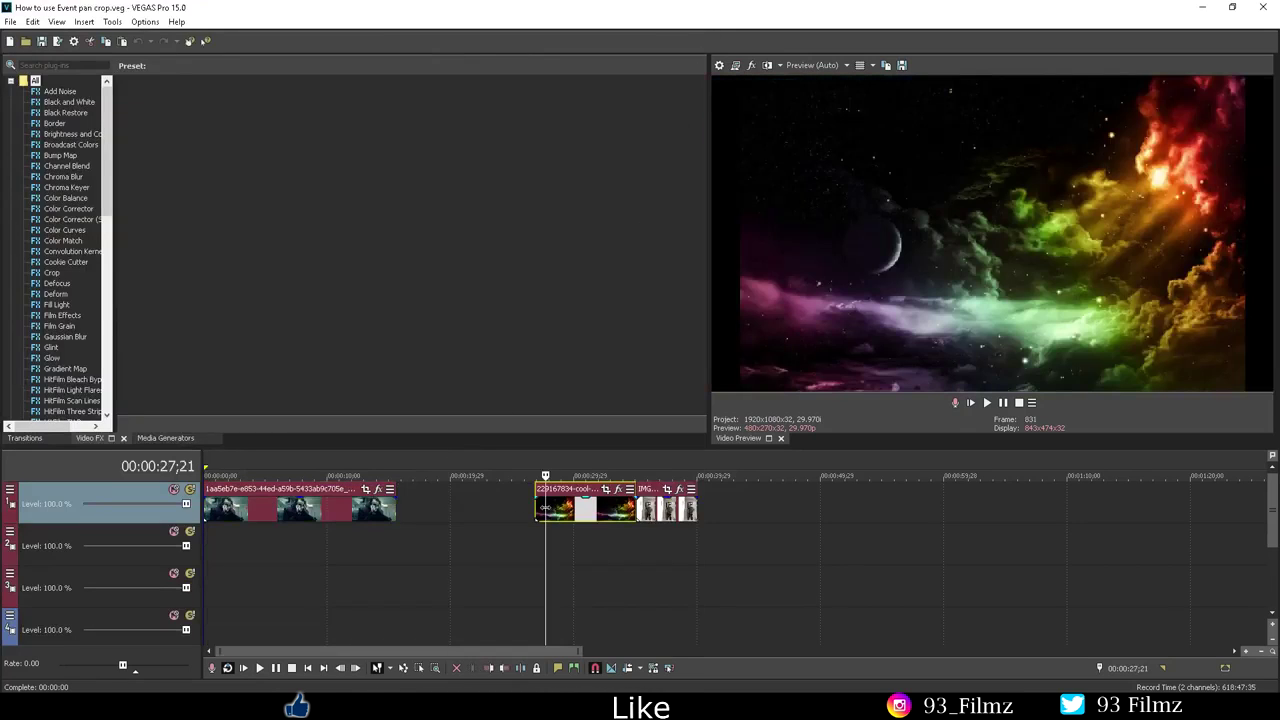
{"action": "left_click", "coordinate": [367, 490]}
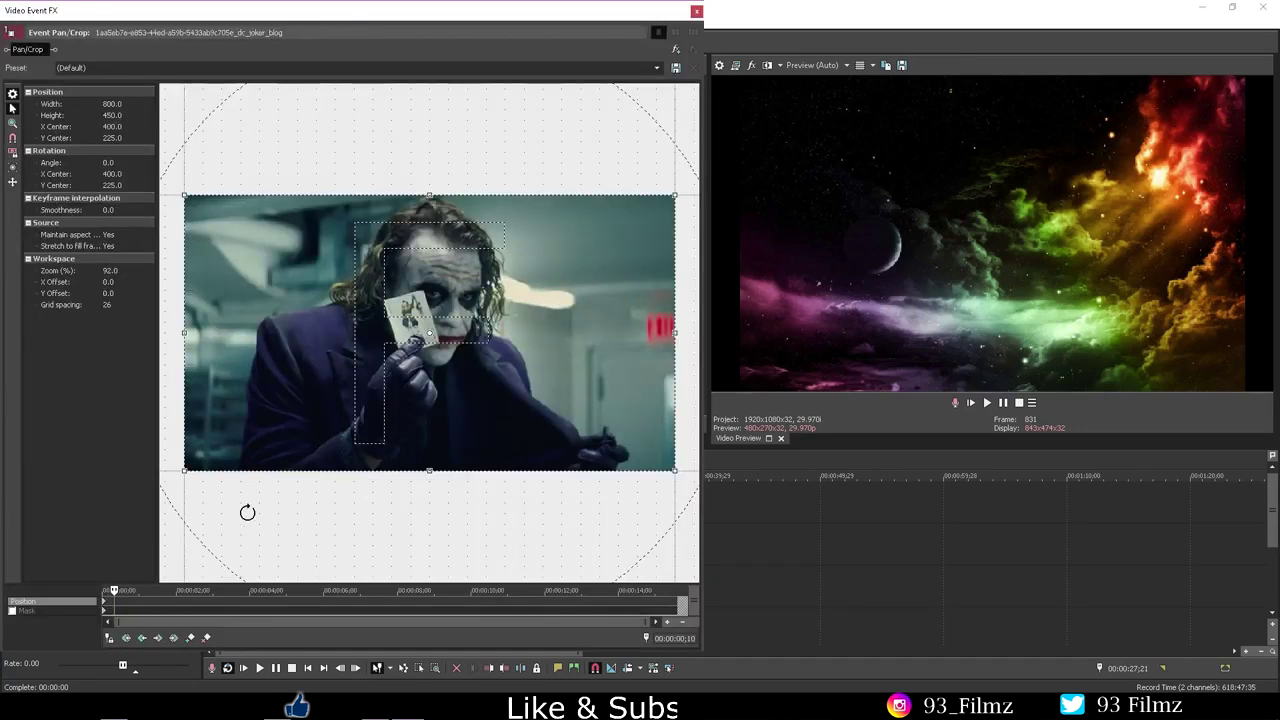
{"action": "left_click", "coordinate": [230, 600]}
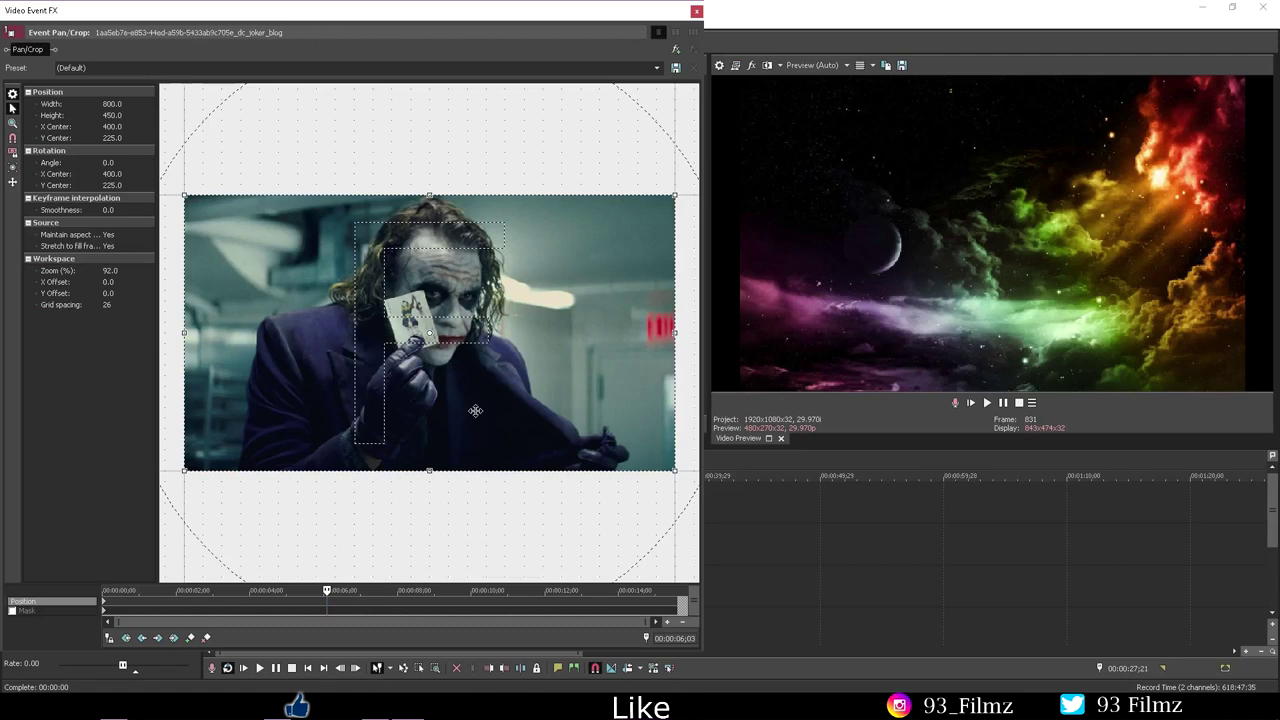
Step: Try keyframing the crop frame at 00:00:01;16 with its centre at about 488.0, 154.4, delete that keyframe, and return to the first keyframe
{"action": "left_click", "coordinate": [310, 668]}
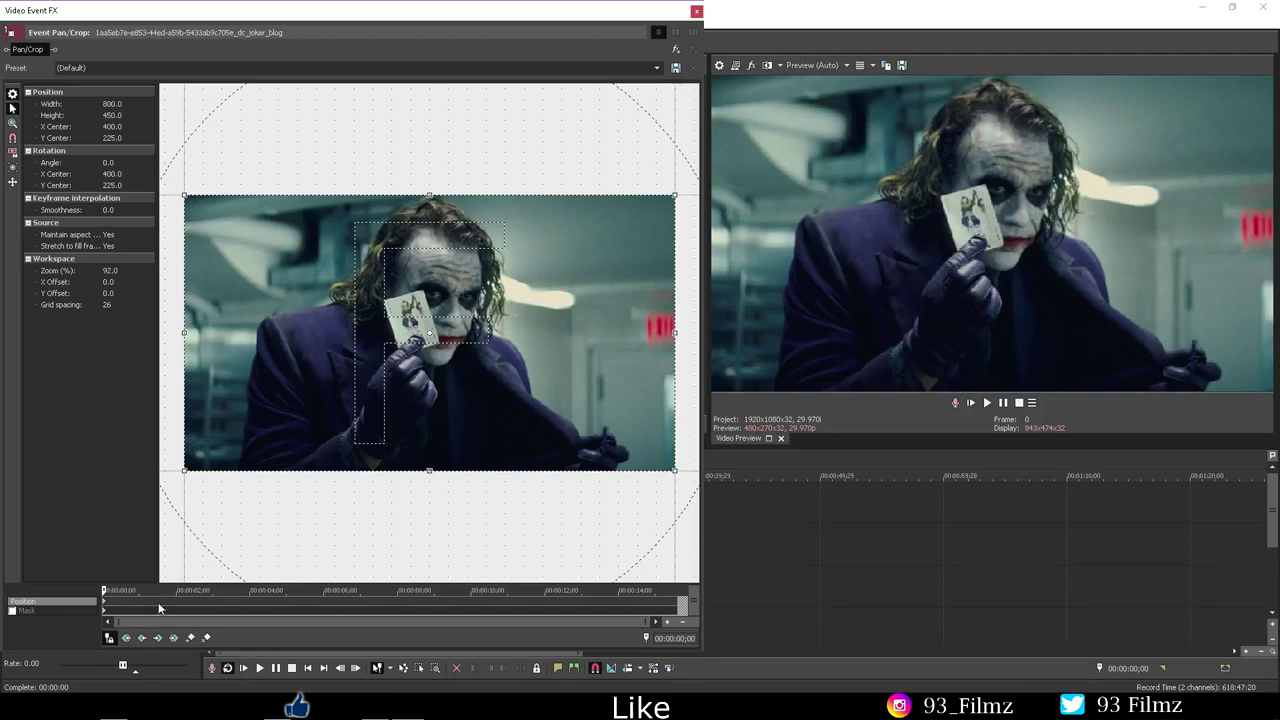
{"action": "left_click_drag", "start_coordinate": [338, 362], "coordinate": [392, 319]}
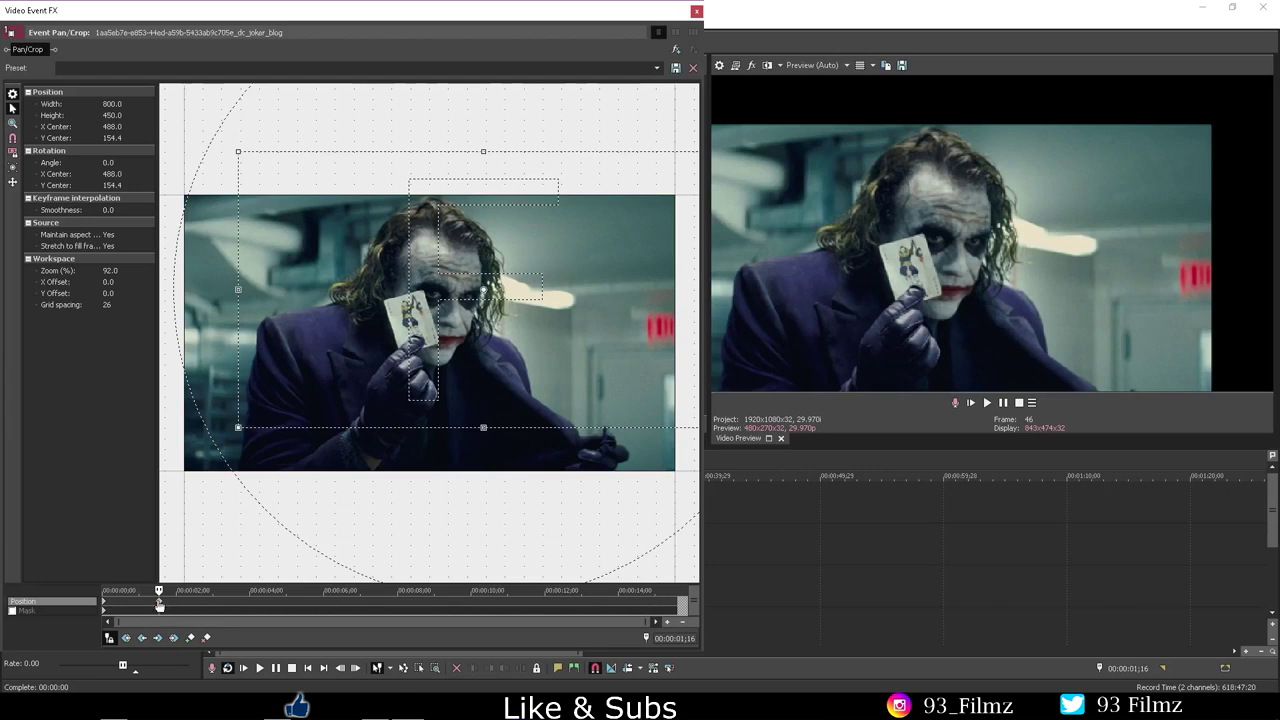
{"action": "left_click", "coordinate": [206, 637]}
{"action": "left_click", "coordinate": [129, 639]}
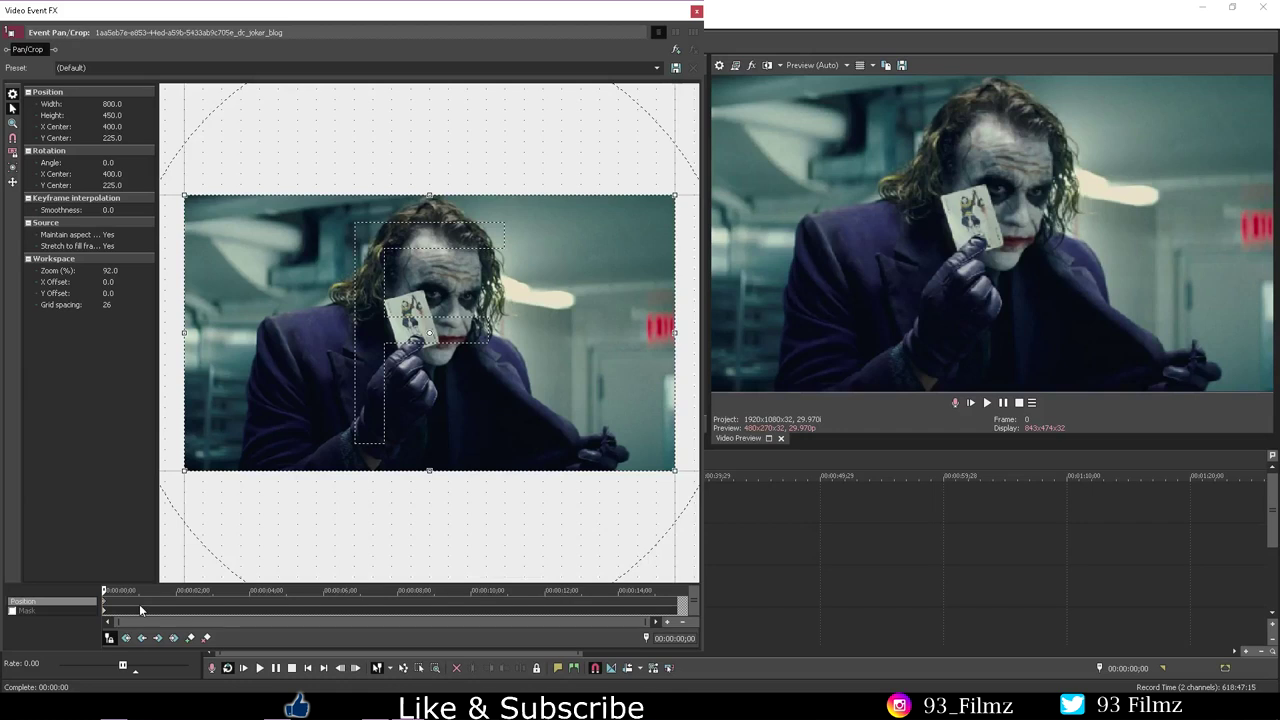
Step: Try keyframing the crop frame at 00:00:01;15 with its centre at about 426.1, 231.5, and delete that keyframe
{"action": "left_click", "coordinate": [157, 596]}
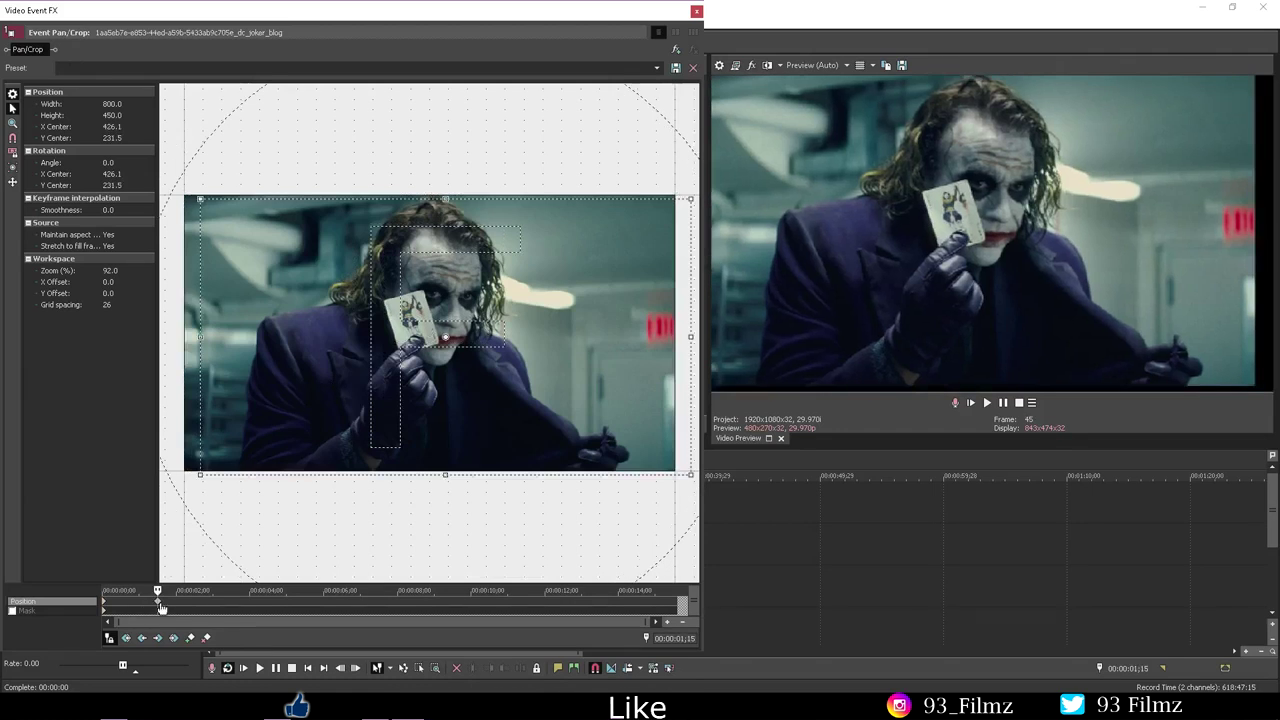
{"action": "right_click", "coordinate": [159, 597]}
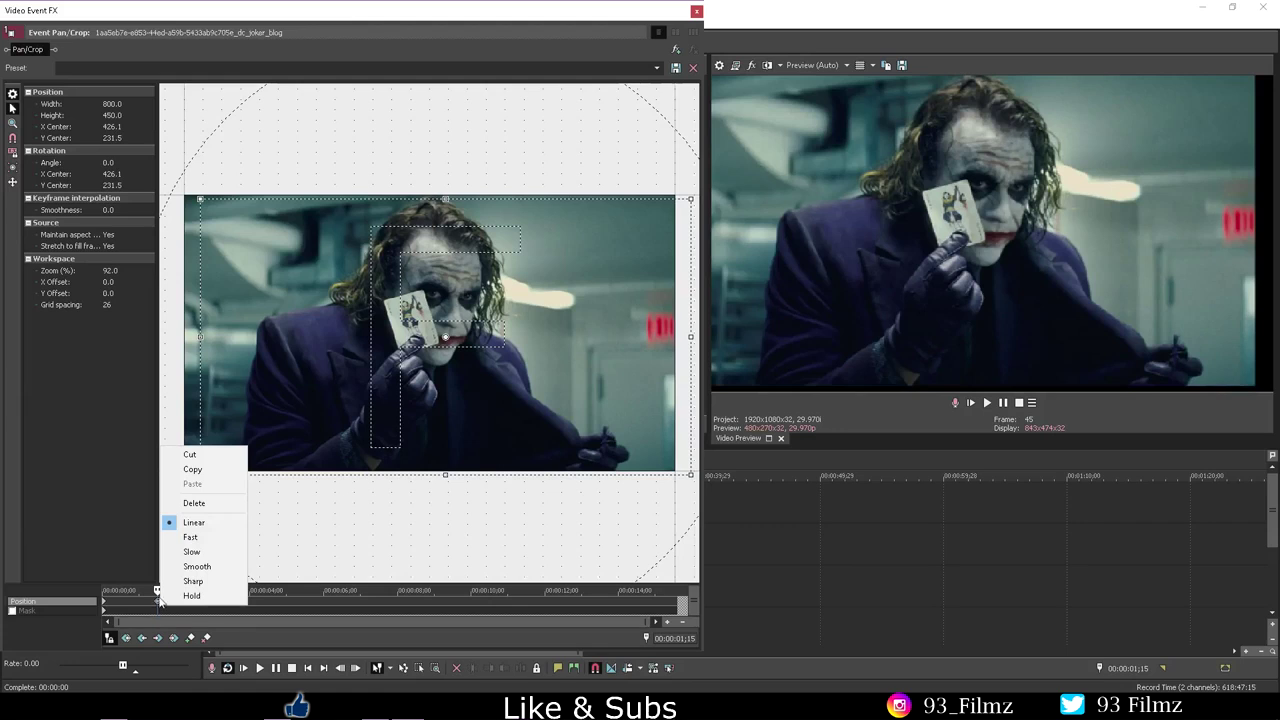
{"action": "left_click", "coordinate": [194, 503]}
{"action": "left_click", "coordinate": [128, 639]}
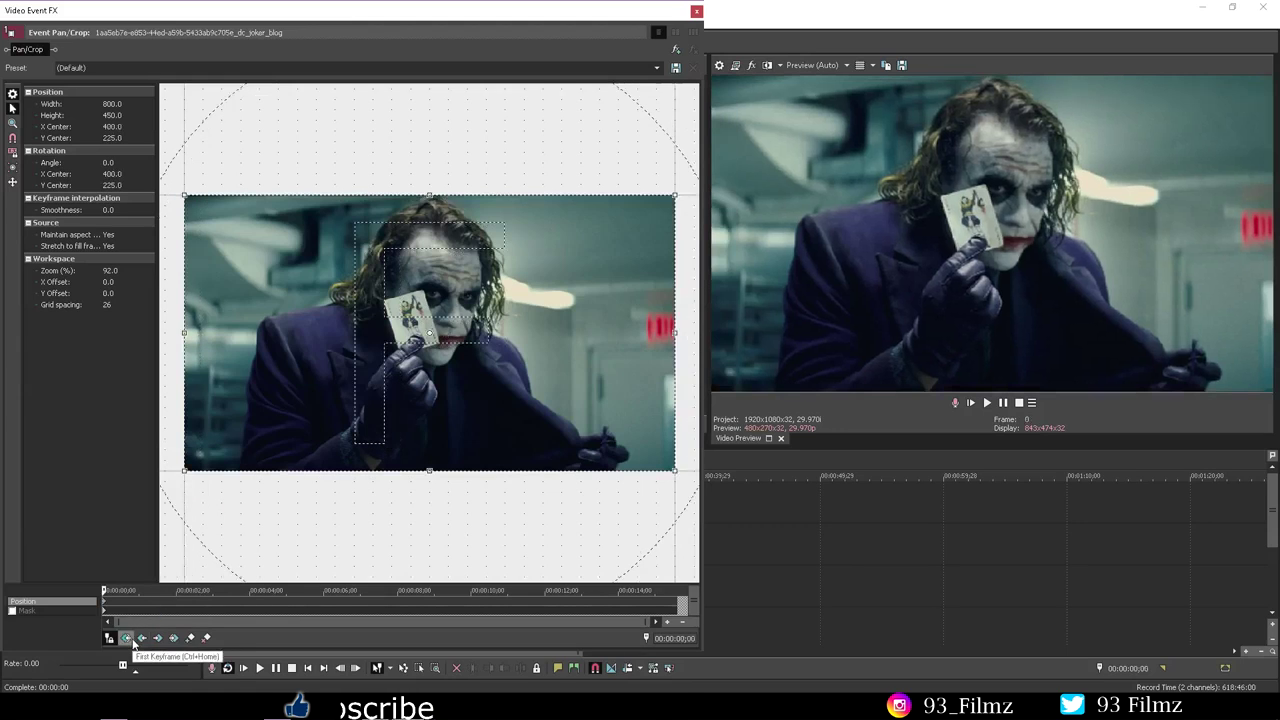
Step: Keyframe the crop frame rotated about -88.6 degrees at 00:00:03;01 and restored to its original framing at 00:00:06;00
{"action": "left_click", "coordinate": [214, 606]}
{"action": "scroll", "coordinate": [384, 380], "scroll_direction": "down", "scroll_amount": 3}
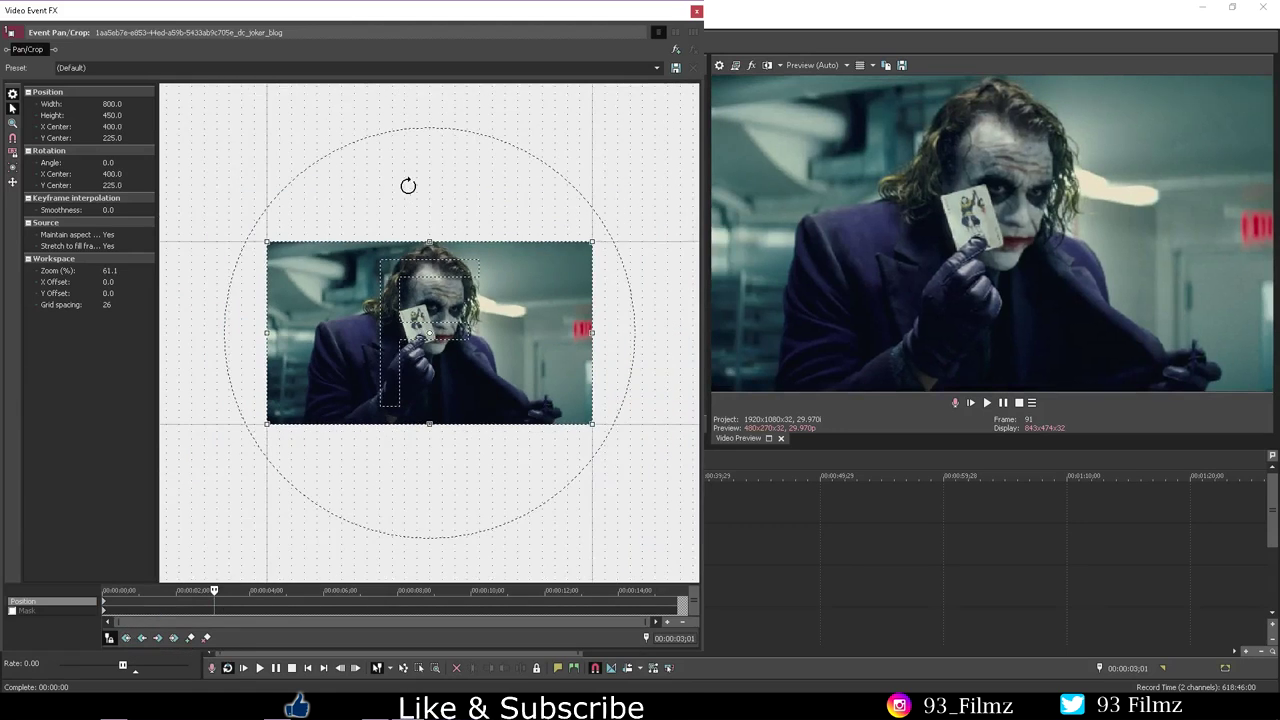
{"action": "left_click_drag", "start_coordinate": [408, 186], "coordinate": [303, 488]}
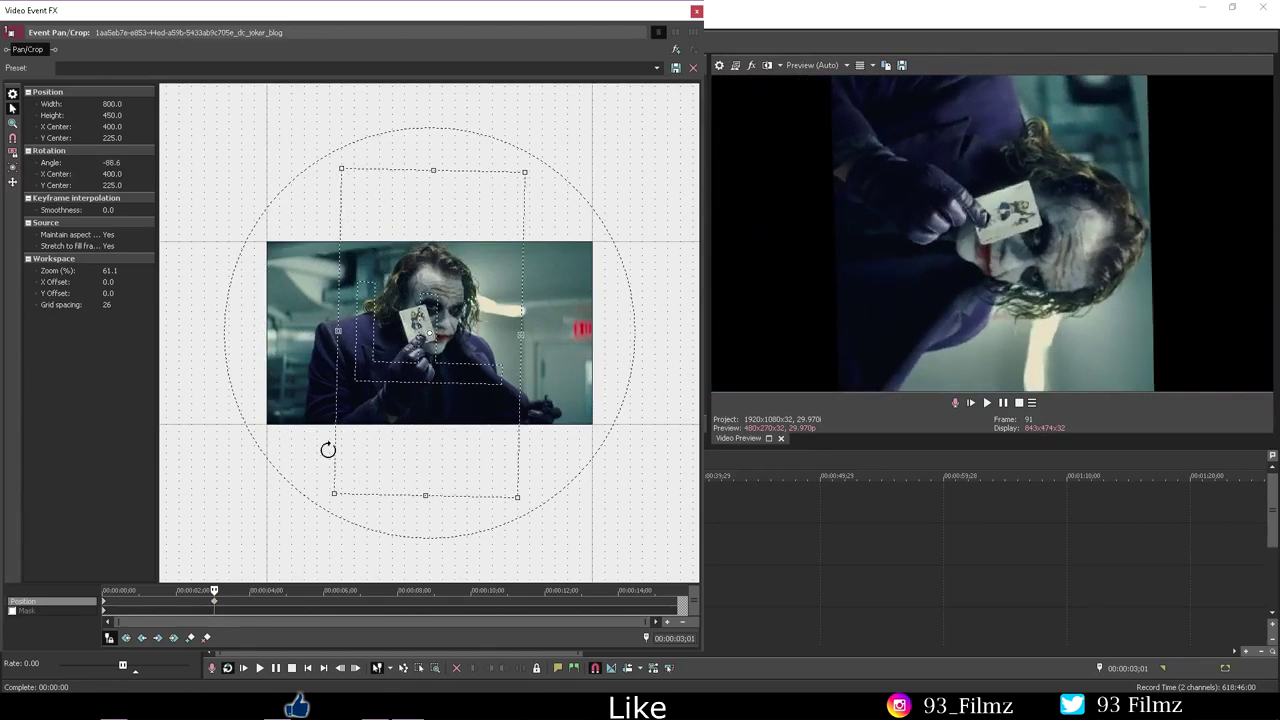
{"action": "left_click", "coordinate": [325, 603]}
{"action": "right_click", "coordinate": [360, 385]}
{"action": "left_click", "coordinate": [383, 393]}
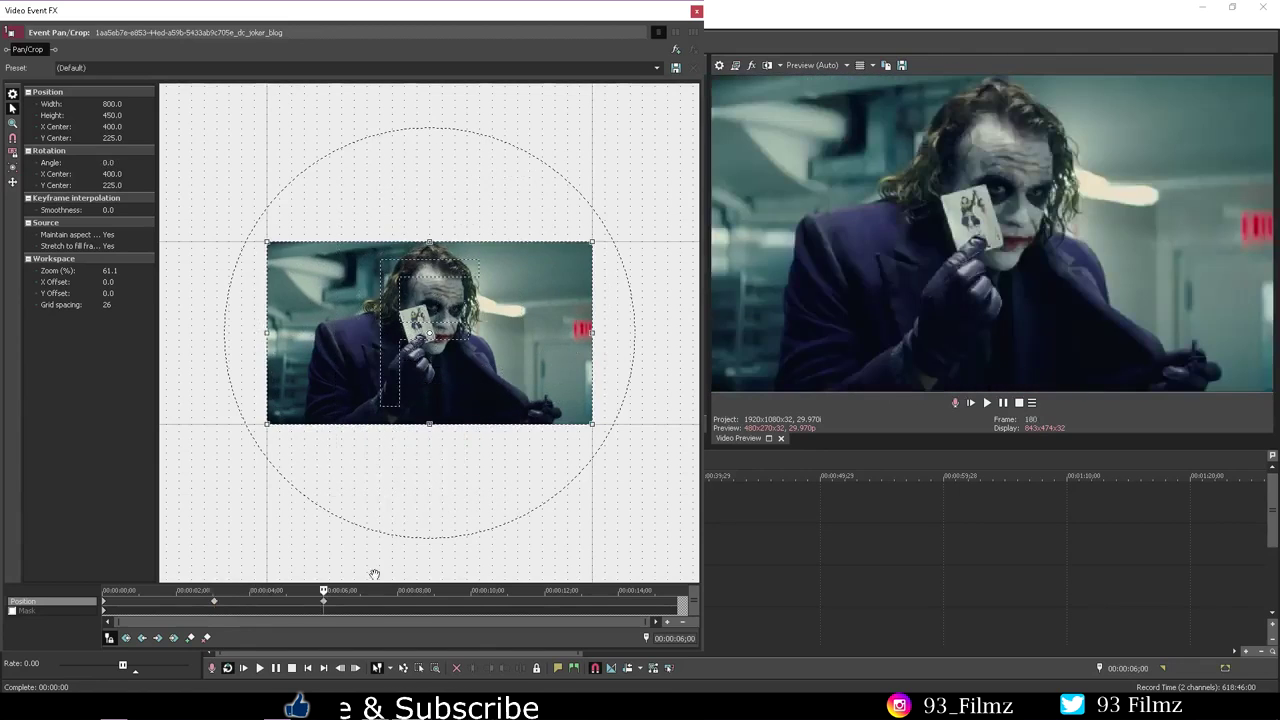
Step: Continue the rotation keyframes with about 89.8 degrees near 9 seconds, restored framing at 00:00:11;29, and another rotation near 14 seconds
{"action": "left_click", "coordinate": [435, 599]}
{"action": "left_click_drag", "start_coordinate": [537, 206], "coordinate": [583, 456]}
{"action": "left_click", "coordinate": [544, 597]}
{"action": "right_click", "coordinate": [476, 234]}
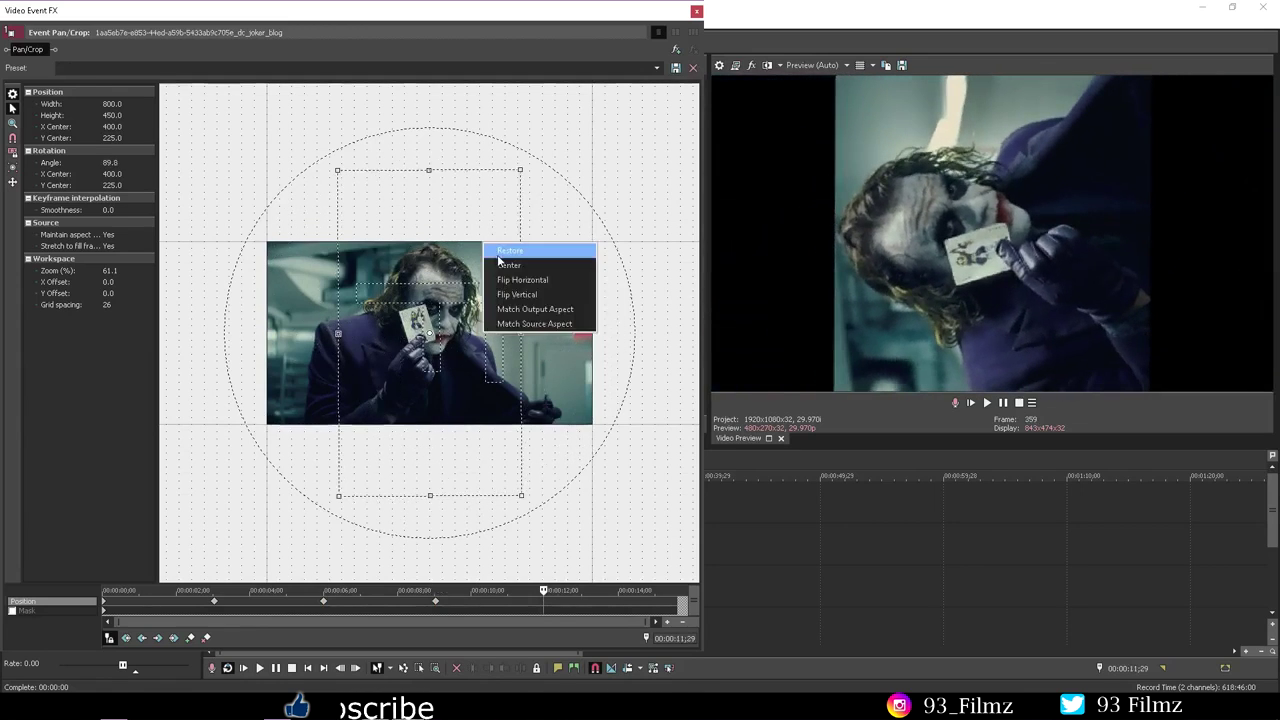
{"action": "left_click", "coordinate": [498, 243]}
{"action": "left_click", "coordinate": [619, 600]}
{"action": "left_click_drag", "start_coordinate": [487, 198], "coordinate": [337, 272]}
Step: Give the first four position keyframes different interpolation types, using Fast on the first and Hold at 00:00:03;01
{"action": "right_click", "coordinate": [103, 602]}
{"action": "left_click", "coordinate": [146, 537]}
{"action": "right_click", "coordinate": [215, 602]}
{"action": "left_click", "coordinate": [256, 593]}
{"action": "right_click", "coordinate": [325, 602]}
{"action": "left_click", "coordinate": [357, 561]}
{"action": "right_click", "coordinate": [435, 601]}
{"action": "left_click", "coordinate": [458, 587]}
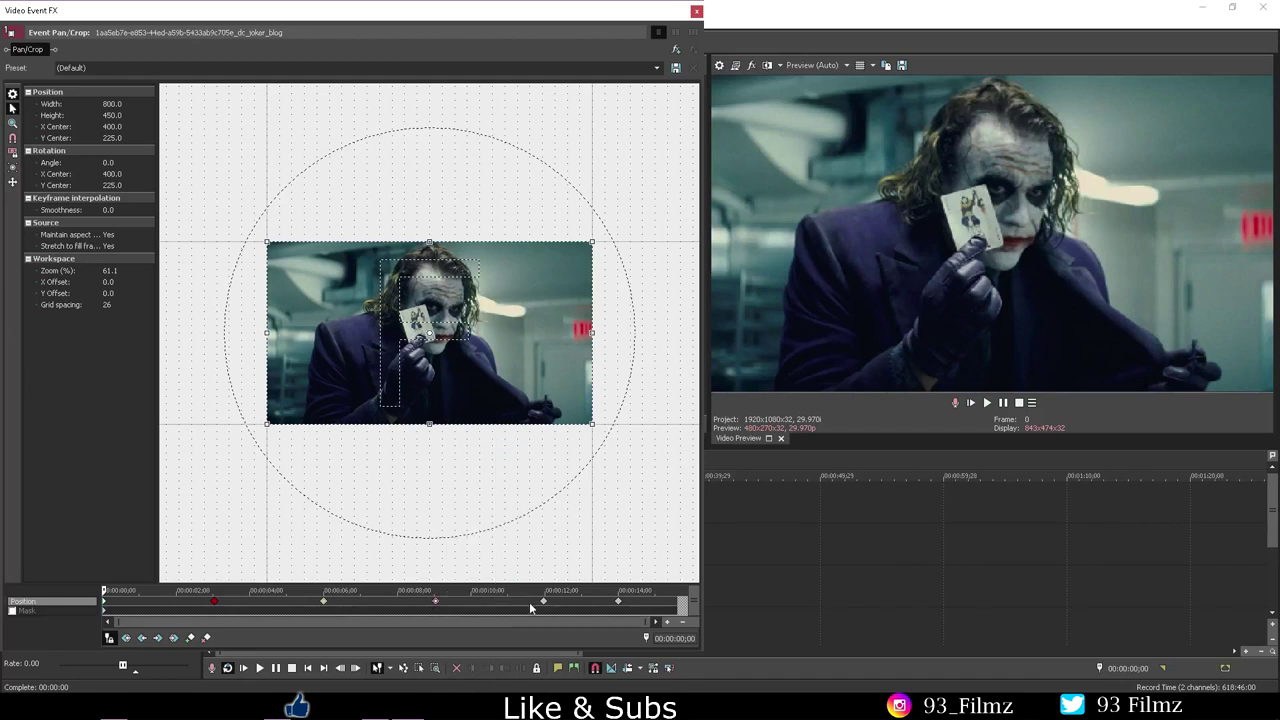
Step: Set the keyframe at 00:00:11;29 to Hold and the one near 14 seconds to Smooth
{"action": "right_click", "coordinate": [543, 601]}
{"action": "left_click", "coordinate": [581, 595]}
{"action": "right_click", "coordinate": [618, 601]}
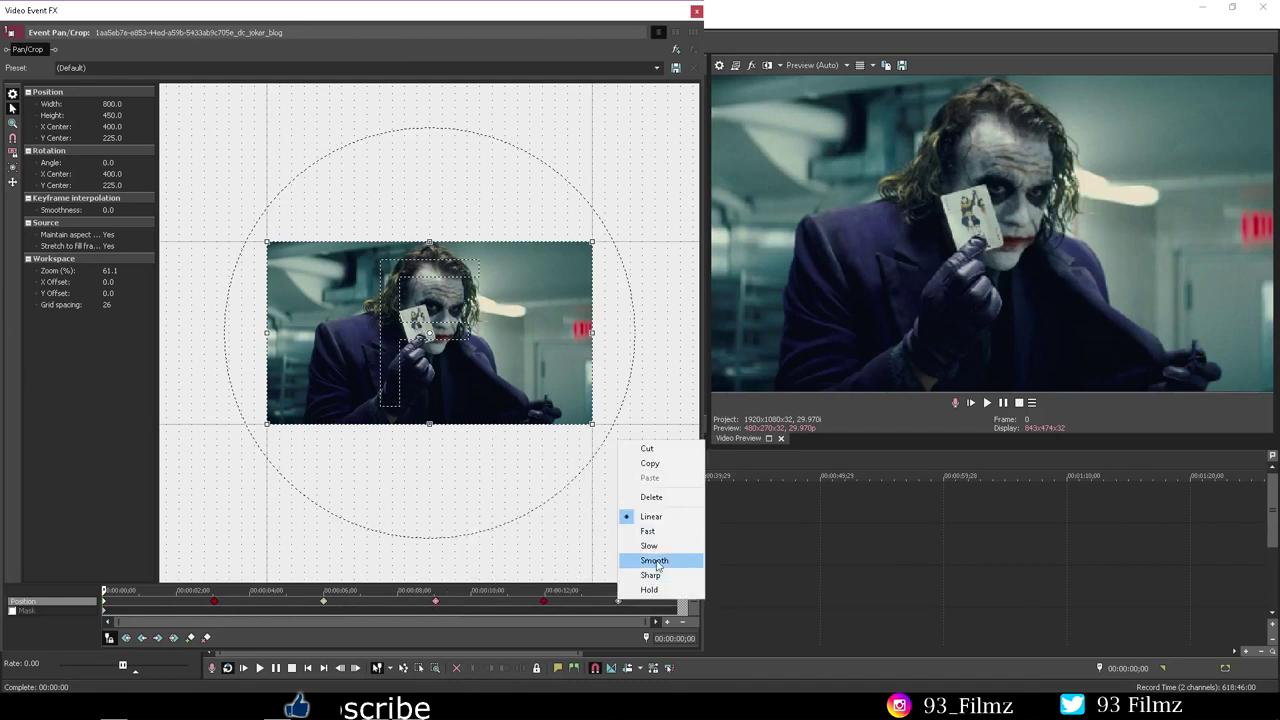
{"action": "left_click", "coordinate": [650, 564]}
Step: Add a keyframe with the original framing at 00:00:15;13 and play the rotation animation from the first keyframe
{"action": "left_click", "coordinate": [672, 602]}
{"action": "left_click", "coordinate": [104, 601]}
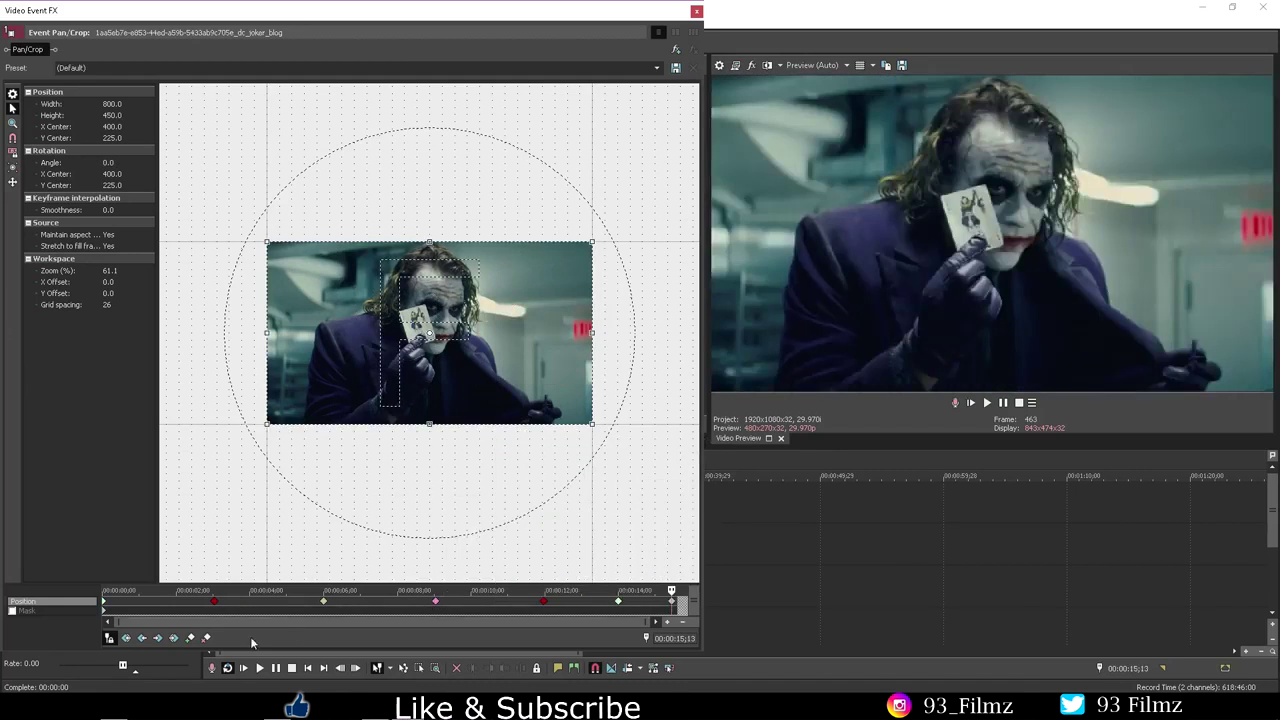
{"action": "left_click", "coordinate": [1001, 402]}
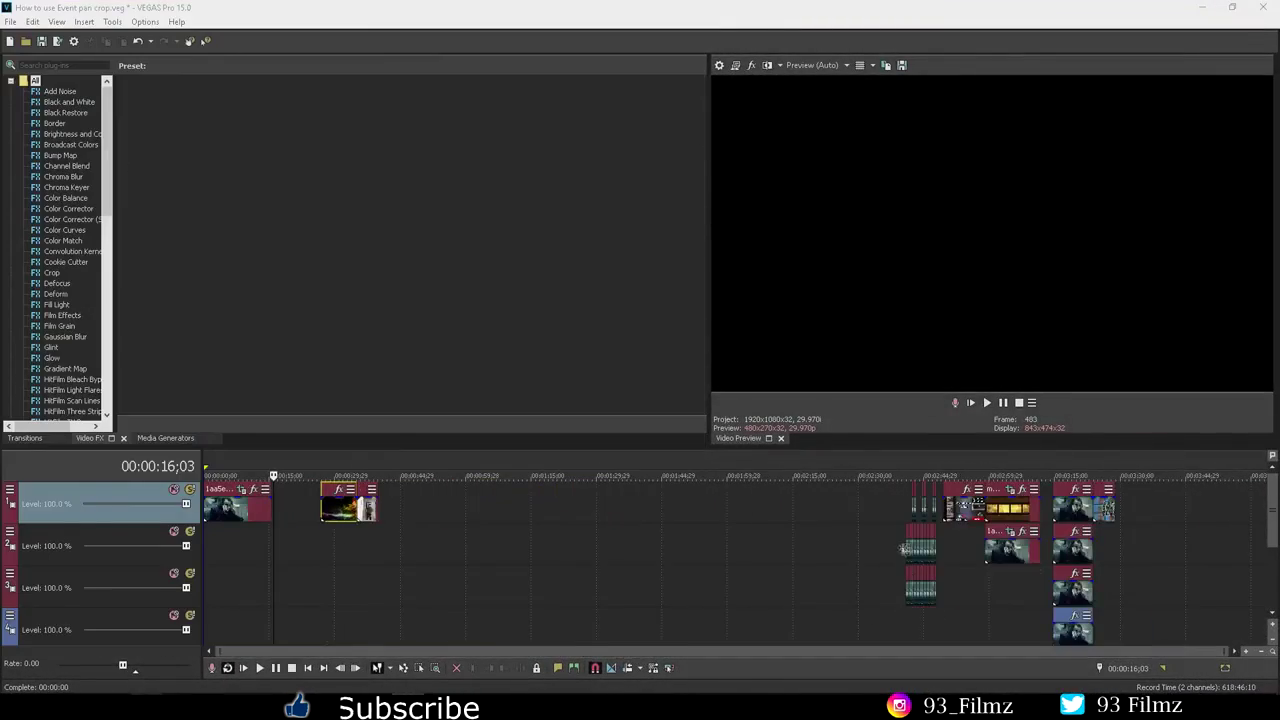
Step: Mark the short stacked Joker clips from 00:02:40;27 to 00:02:47;28 and preview their zoom effect
{"action": "left_click", "coordinate": [901, 503]}
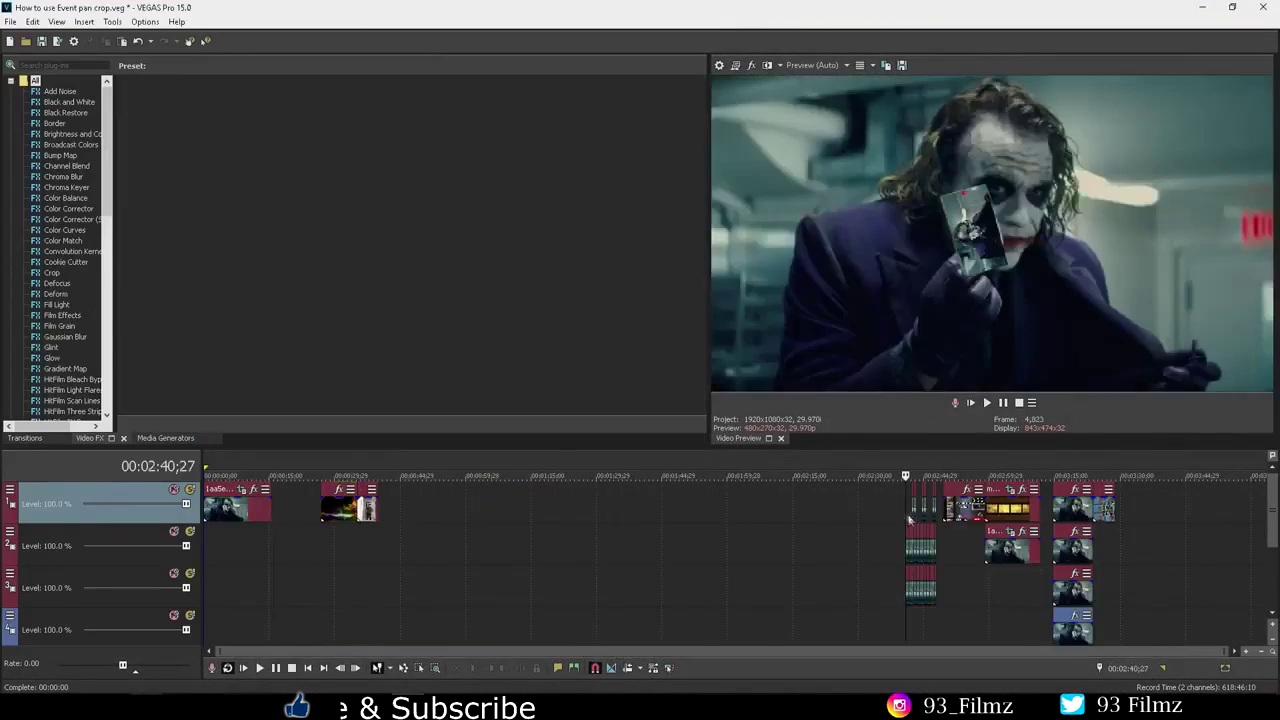
{"action": "scroll", "coordinate": [901, 503], "scroll_direction": "up", "scroll_amount": 5}
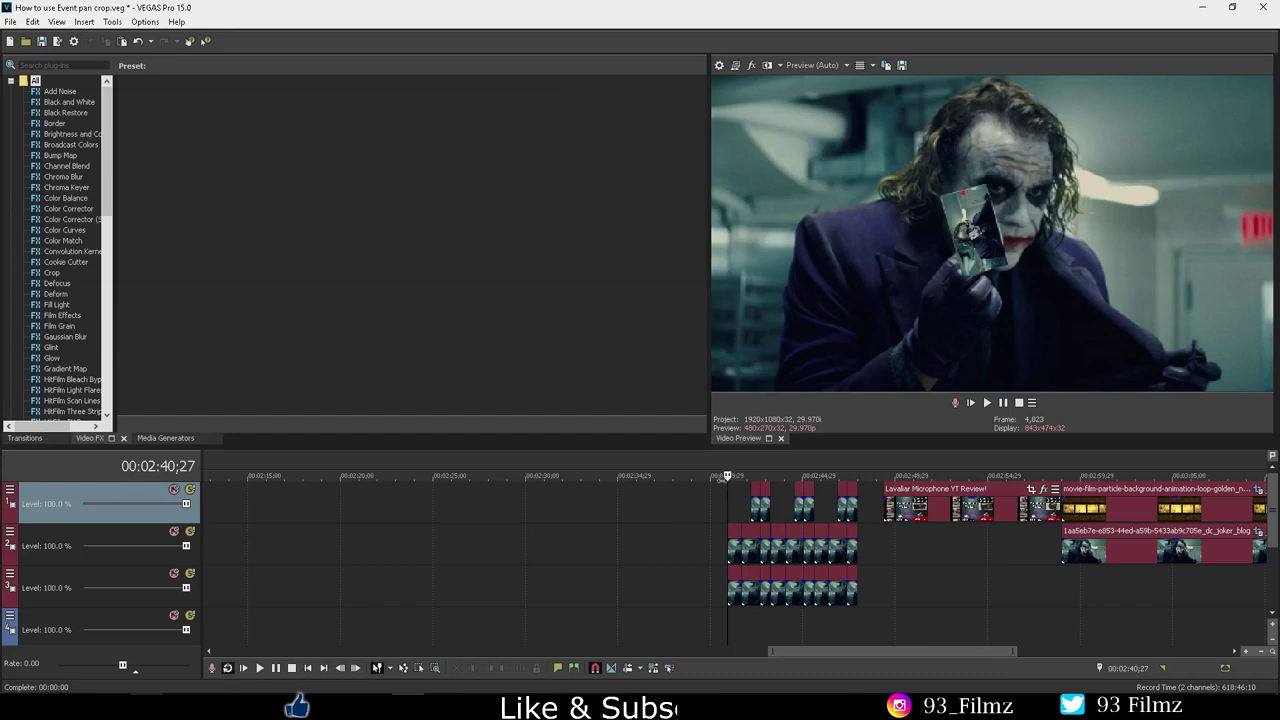
{"action": "left_click_drag", "start_coordinate": [727, 476], "coordinate": [857, 476]}
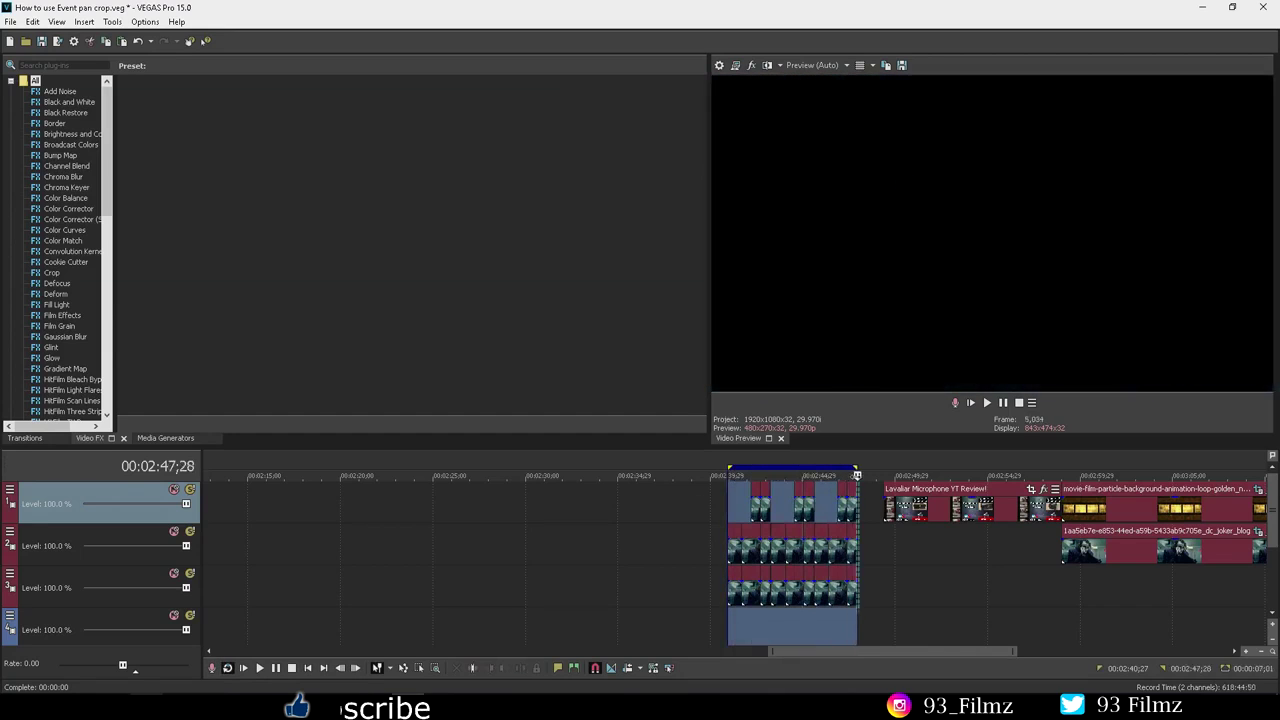
{"action": "left_click", "coordinate": [726, 548]}
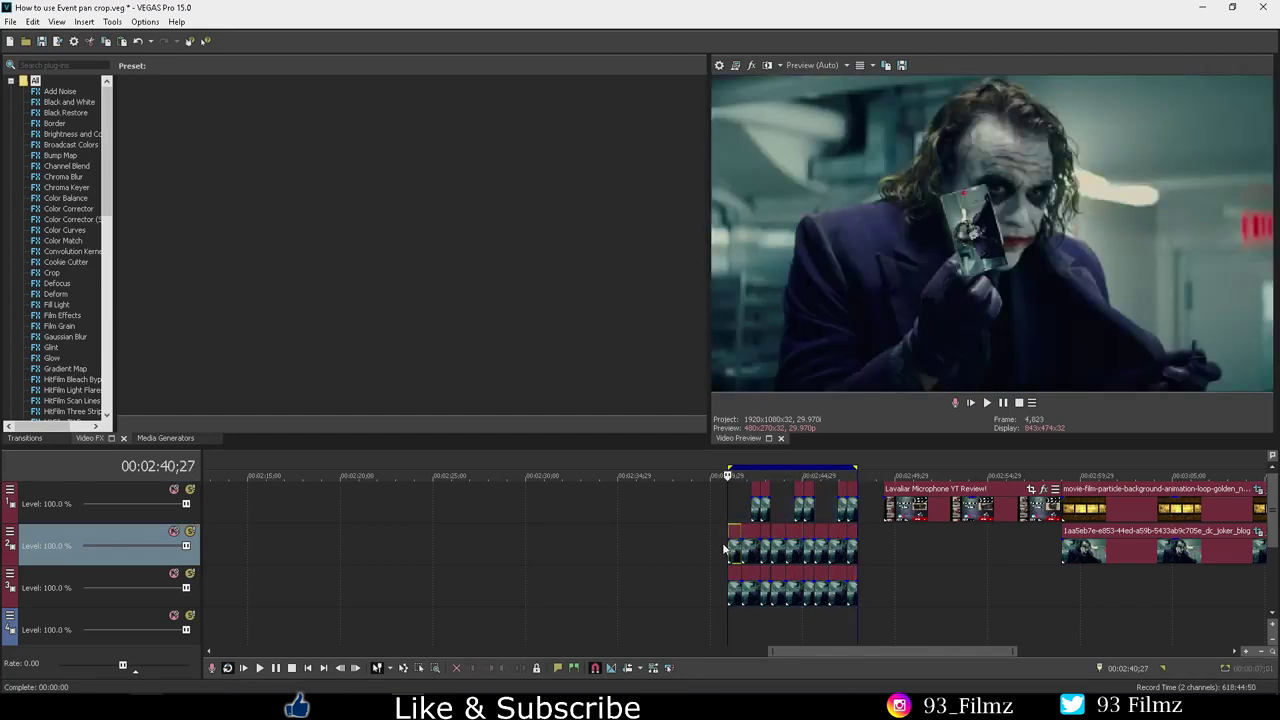
{"action": "left_click", "coordinate": [1003, 404]}
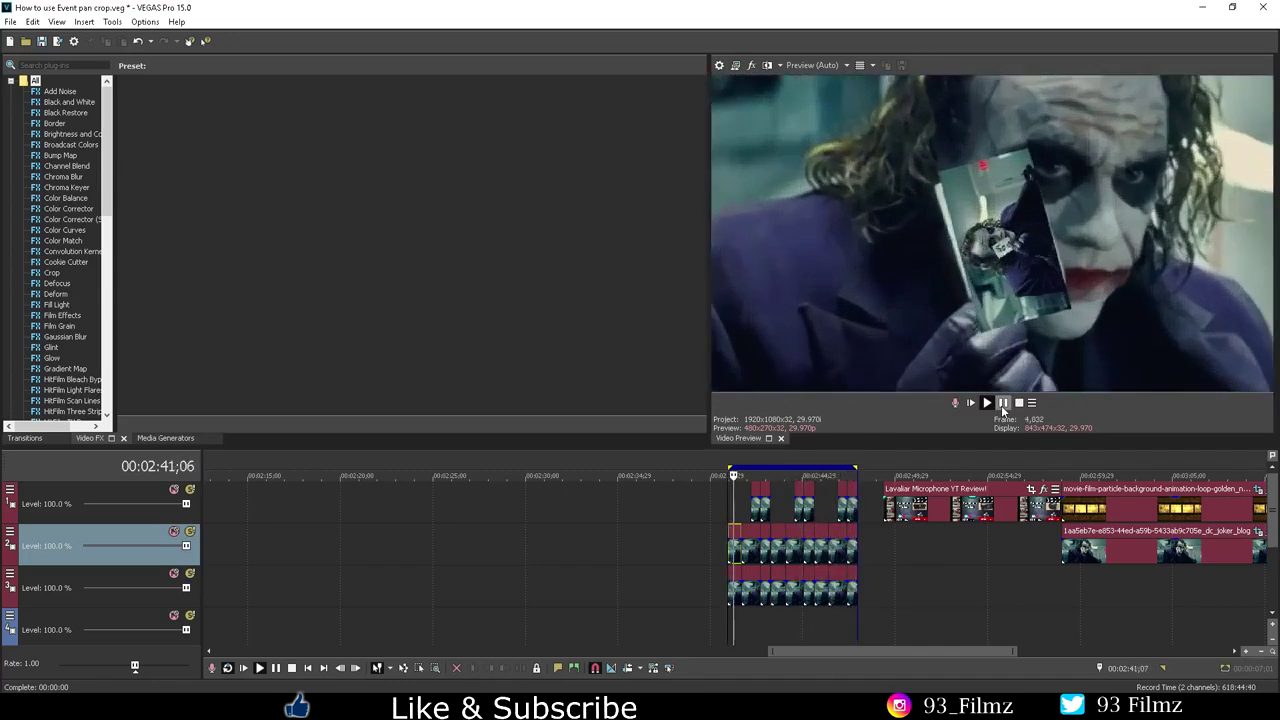
{"action": "left_click", "coordinate": [1003, 403]}
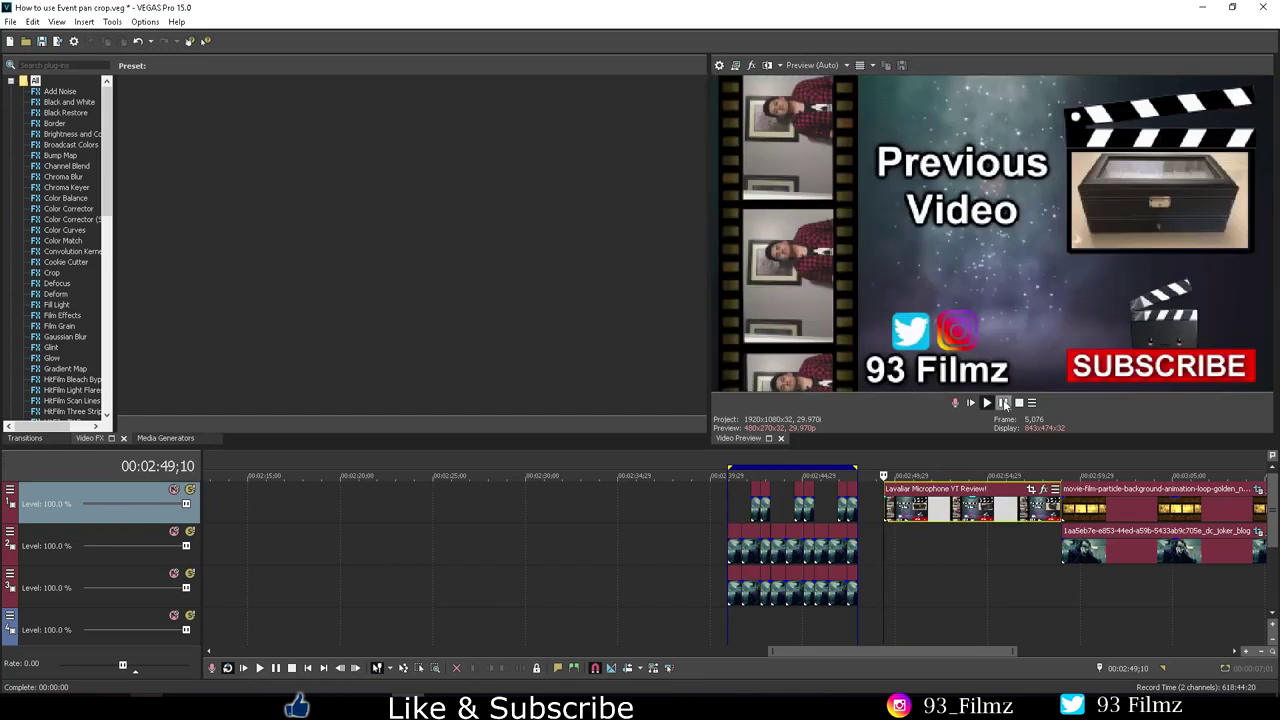
Step: Preview the Lavaliar Microphone YT Review! clip and the film-strip composite starting at 00:02:58;29
{"action": "left_click", "coordinate": [987, 403]}
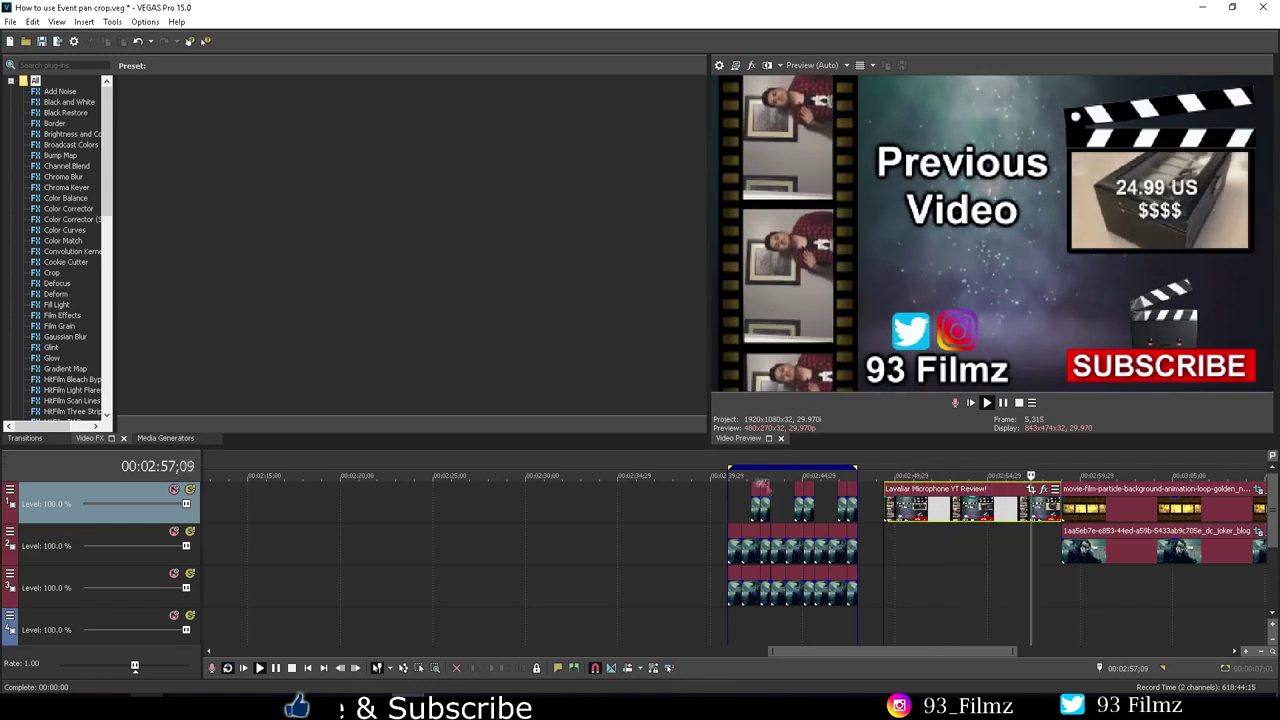
{"action": "left_click", "coordinate": [1003, 403]}
{"action": "left_click", "coordinate": [1062, 502]}
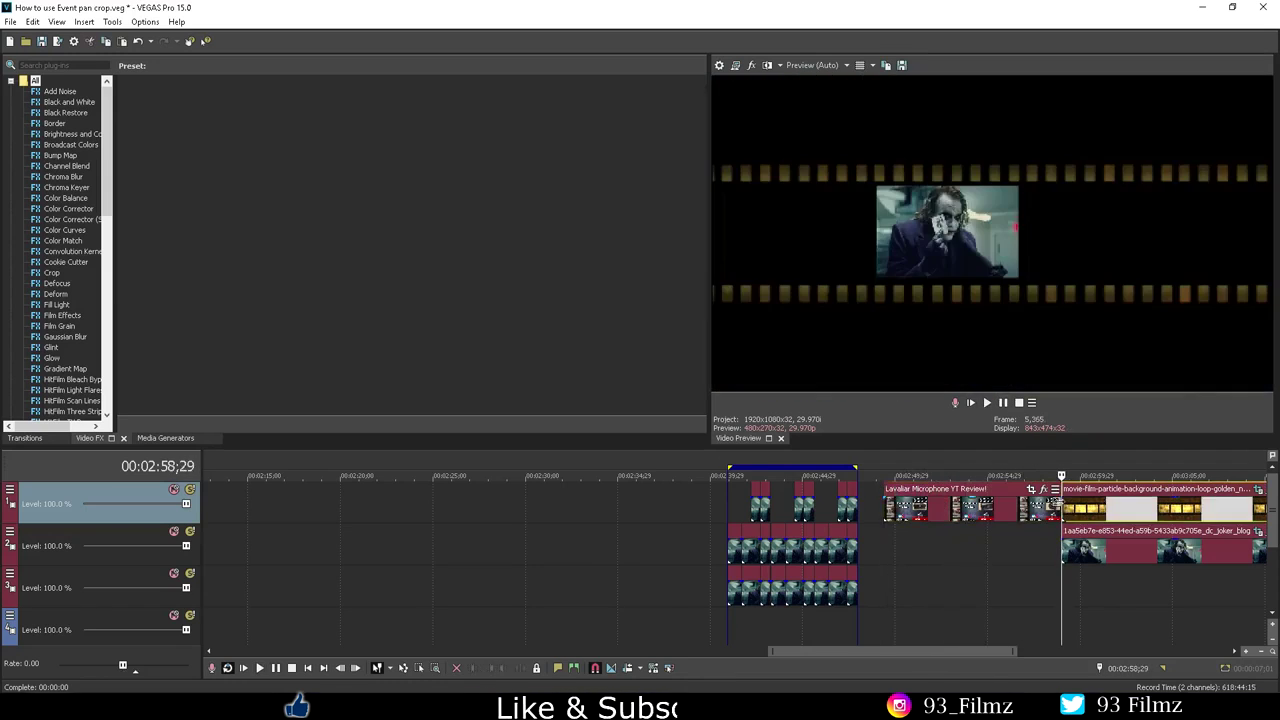
{"action": "left_click", "coordinate": [1004, 404]}
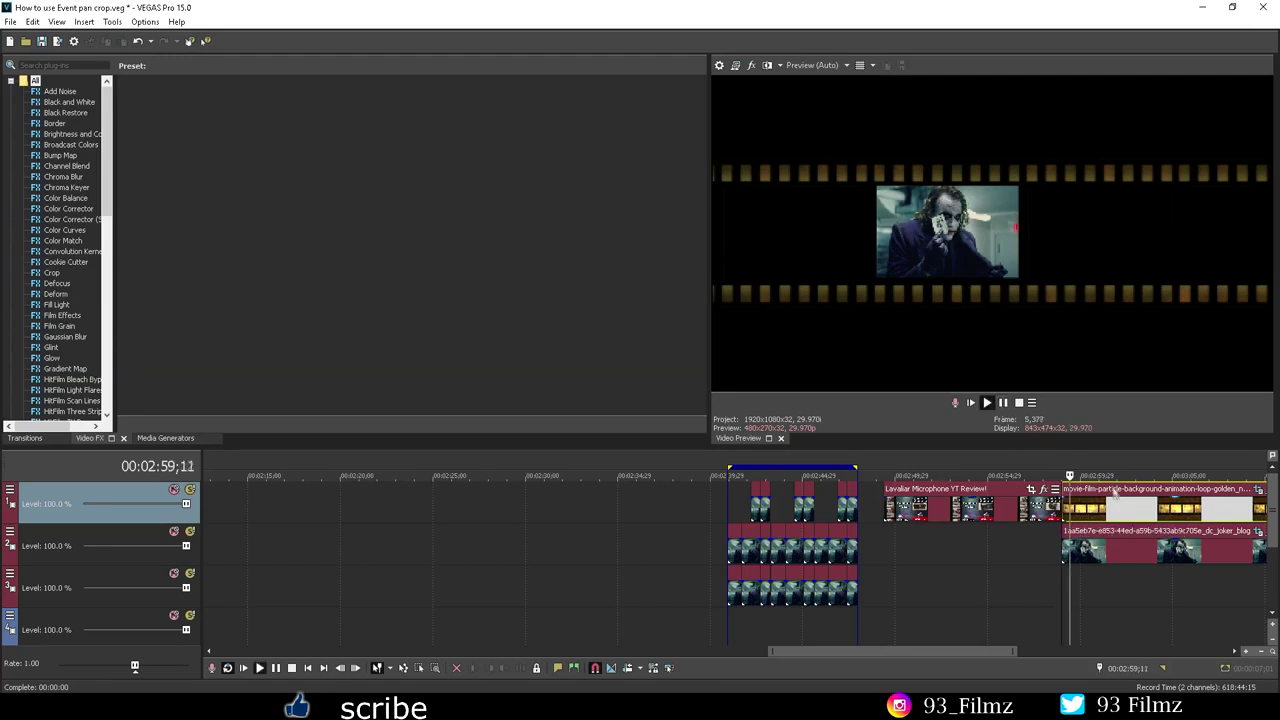
{"action": "left_click", "coordinate": [1004, 404]}
Step: Show the four-way mirrored Joker composite at 00:03:14;21 and the Brady Bunch clip at 00:03:23;25 in the preview
{"action": "scroll", "coordinate": [1134, 526], "scroll_direction": "down", "scroll_amount": 2}
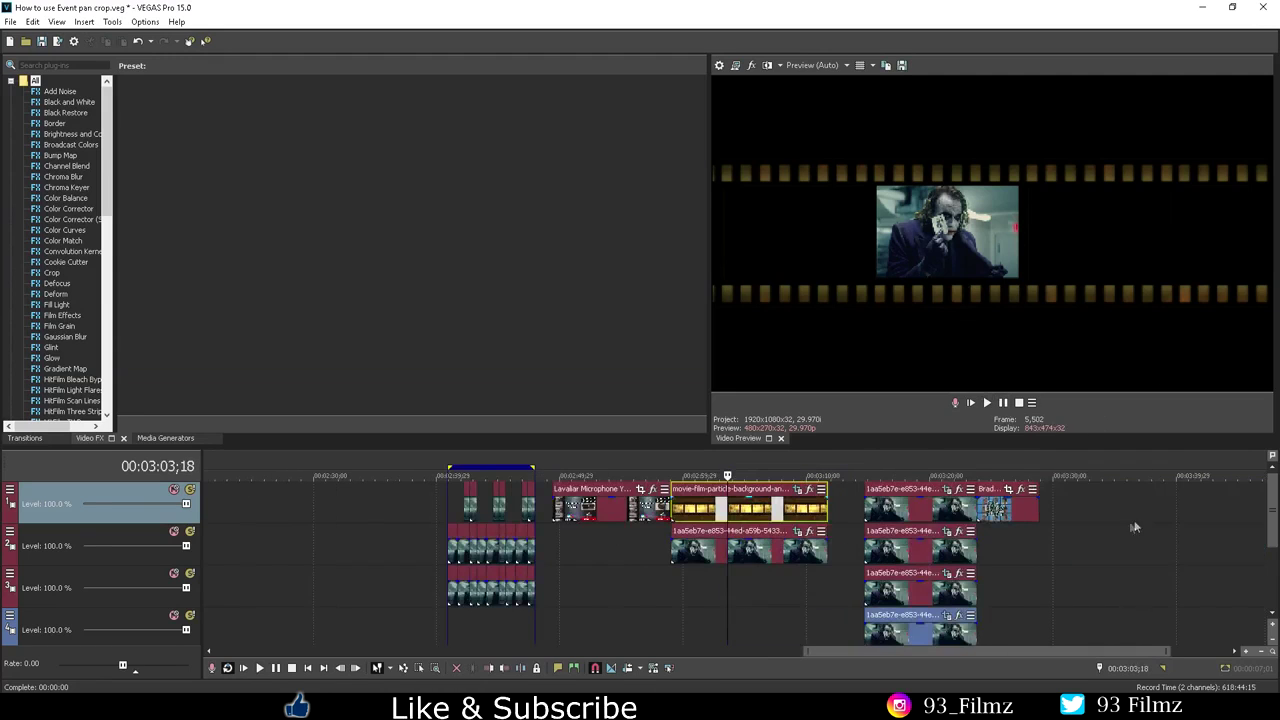
{"action": "left_click_drag", "start_coordinate": [862, 510], "coordinate": [829, 510]}
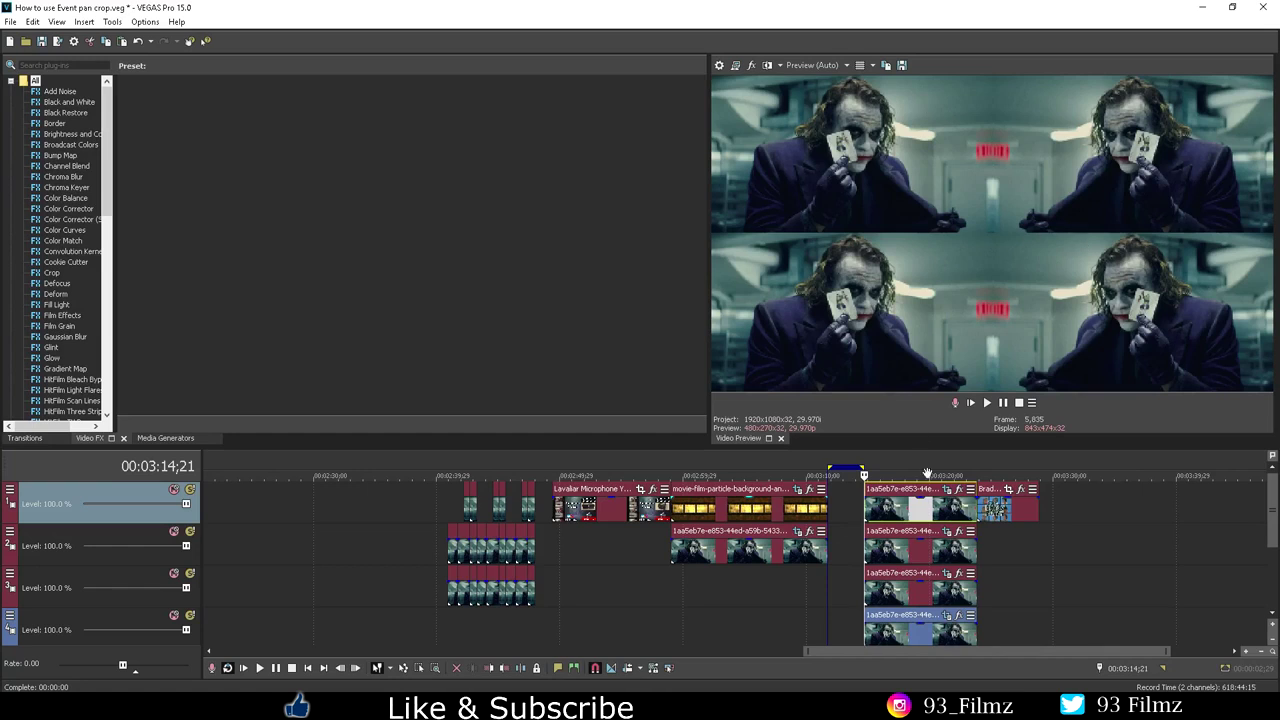
{"action": "left_click", "coordinate": [979, 510]}
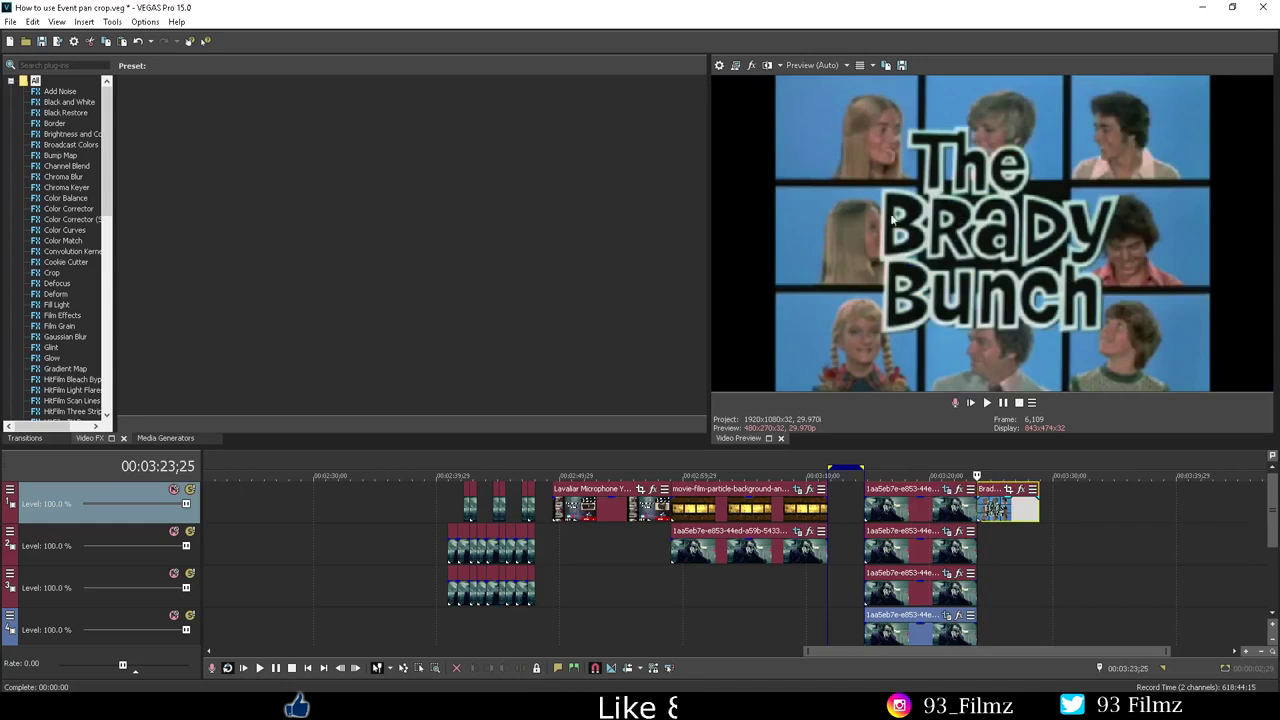